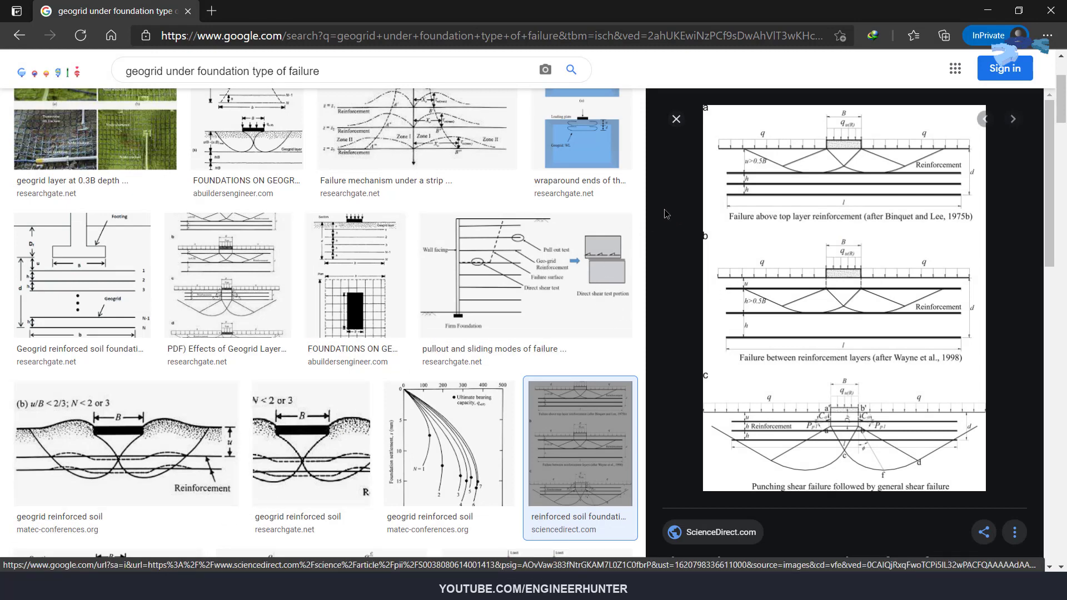
pyautogui.scroll(-2, 508, 233)
pyautogui.scroll(-3, 509, 233)
pyautogui.scroll(-6, 508, 233)
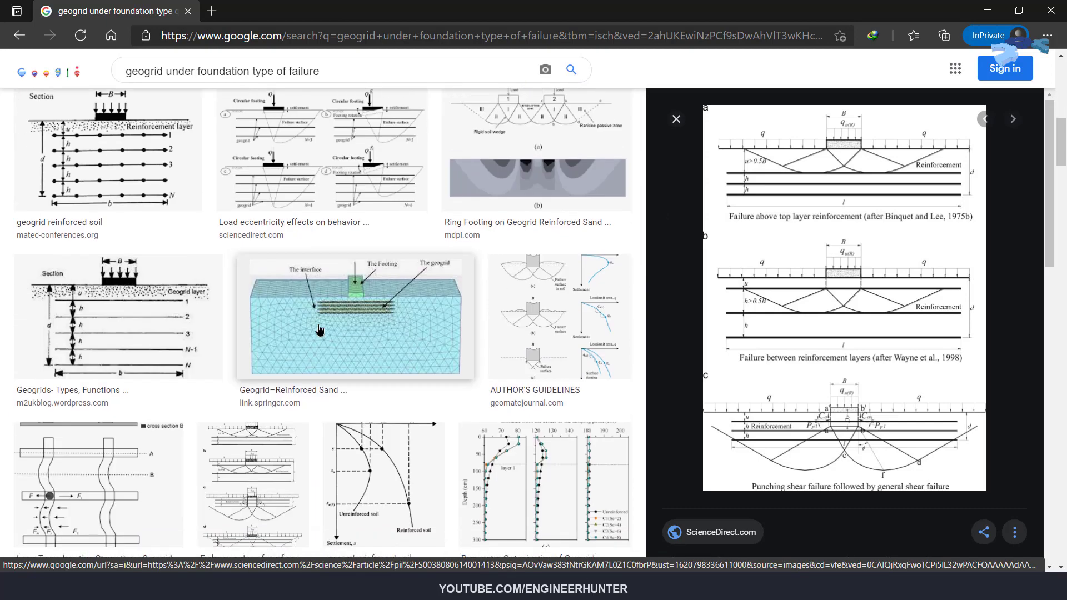
pyautogui.scroll(4, 389, 312)
pyautogui.click(117, 389)
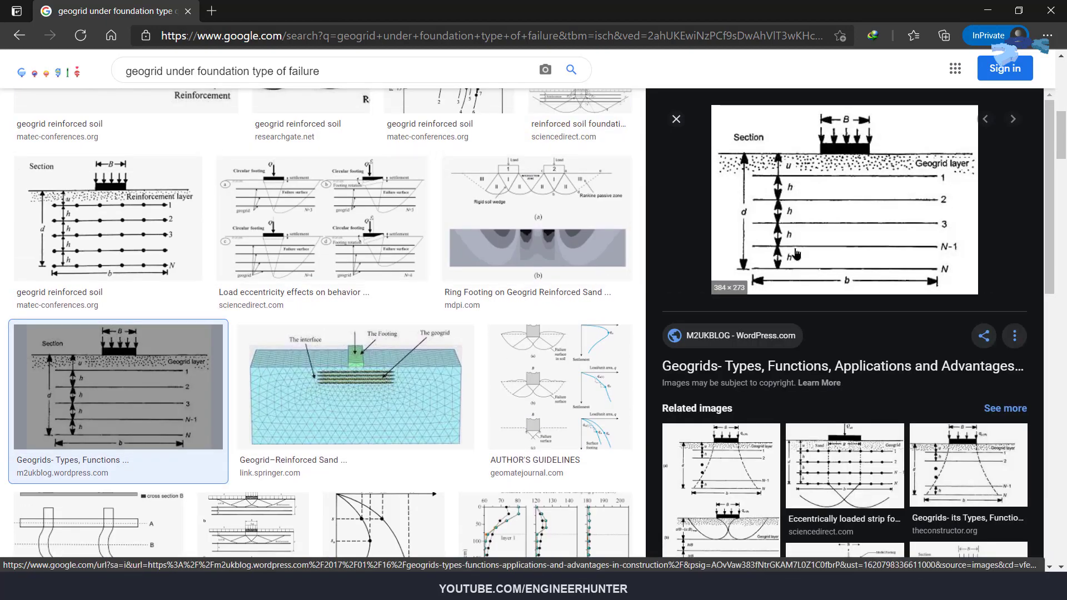
pyautogui.scroll(2, 845, 235)
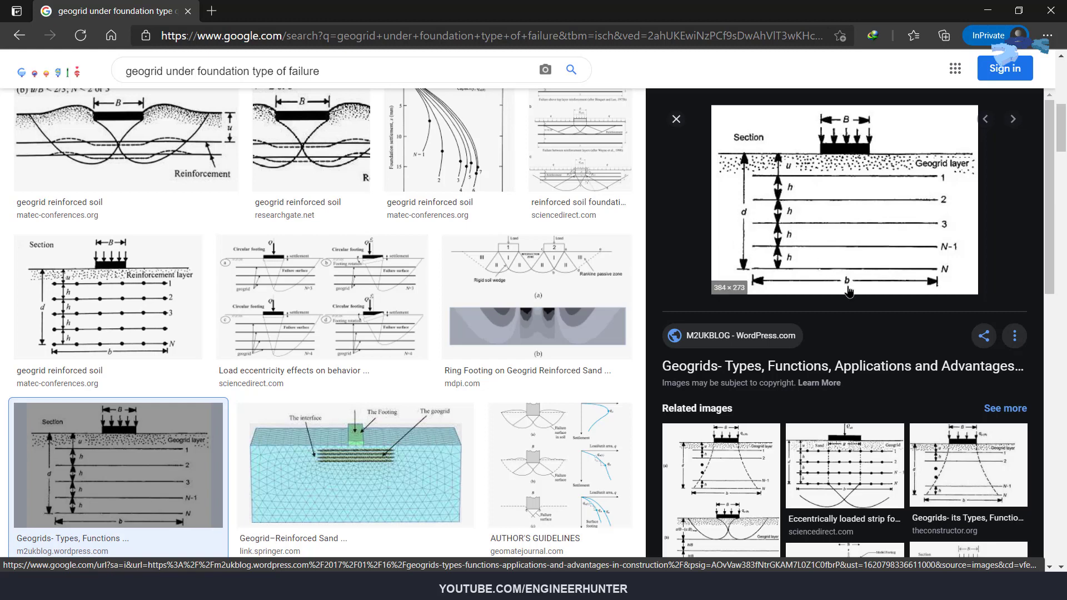
pyautogui.scroll(3, 549, 296)
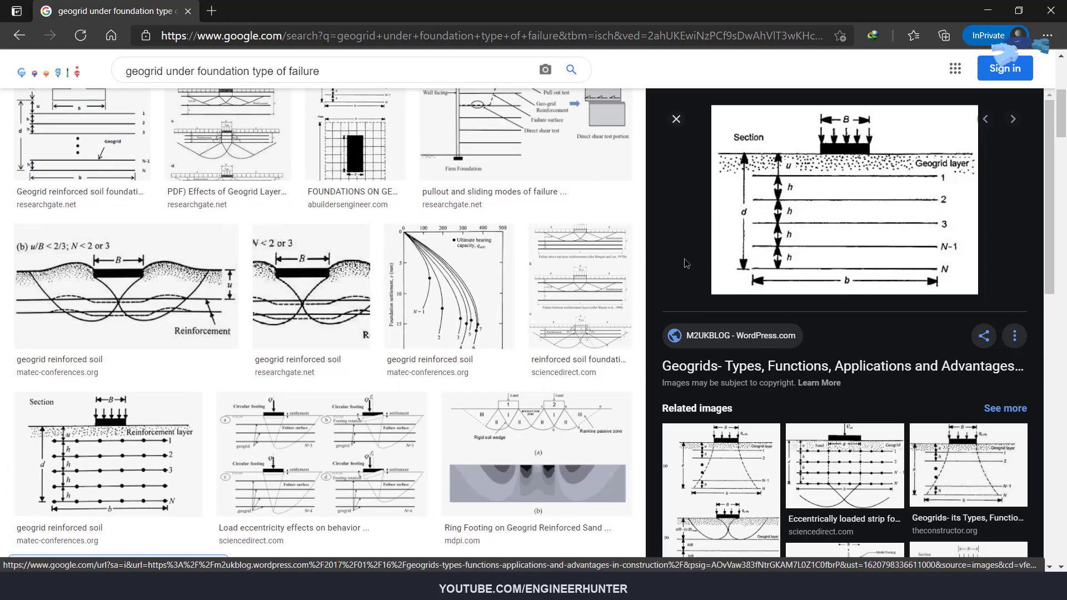
pyautogui.click(590, 276)
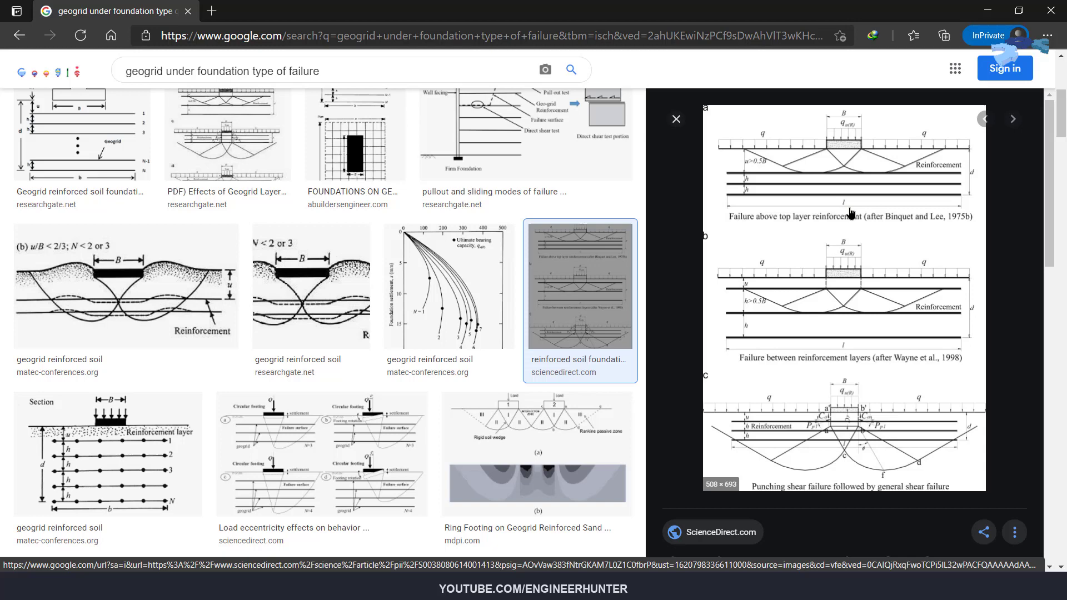
pyautogui.scroll(3, 766, 245)
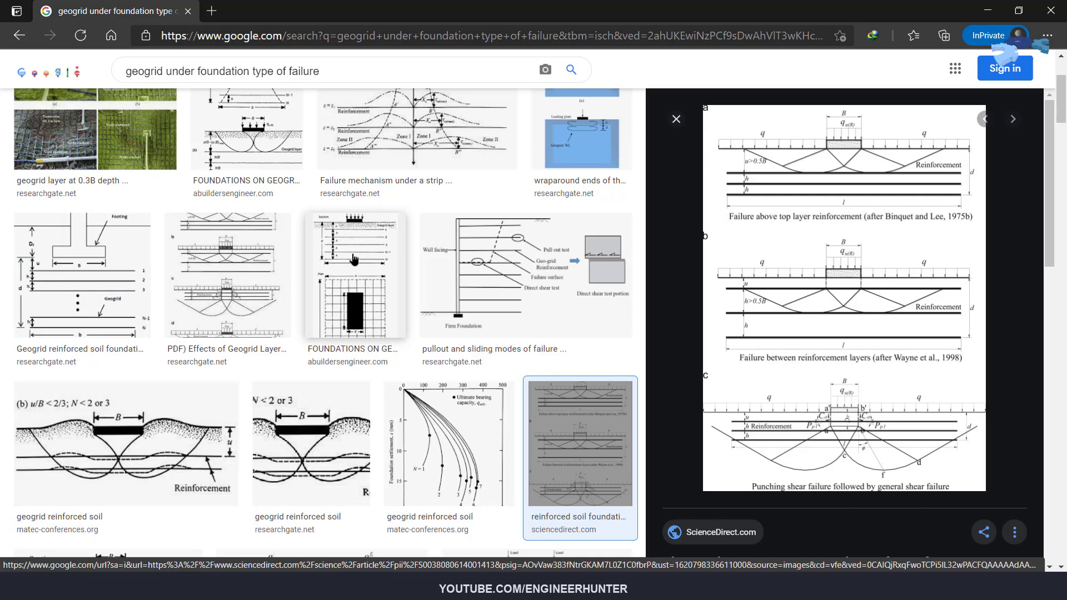
pyautogui.scroll(-4, 239, 338)
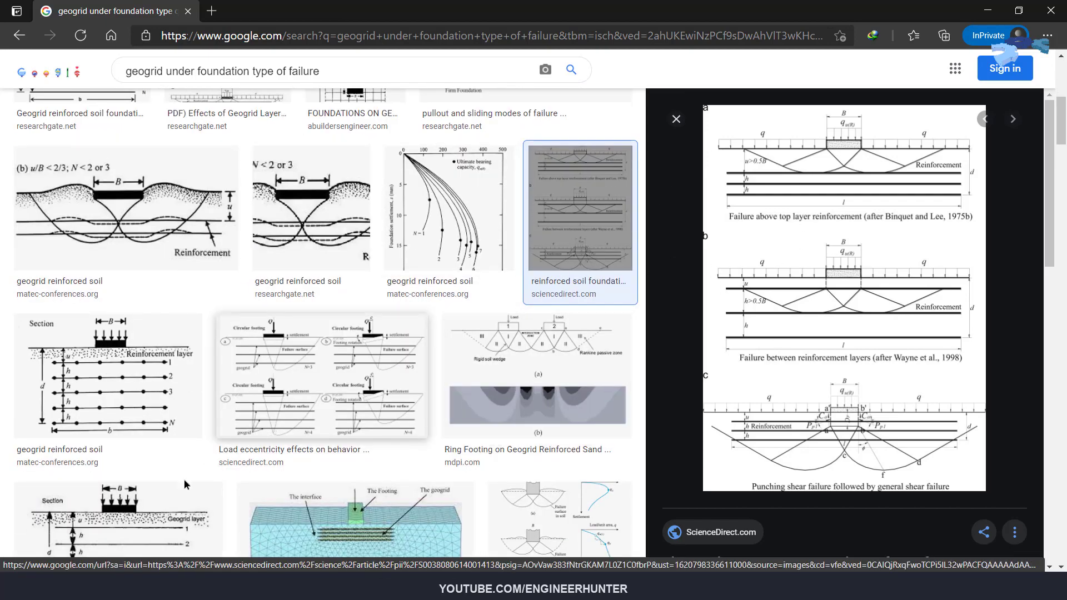
pyautogui.scroll(-1, 183, 483)
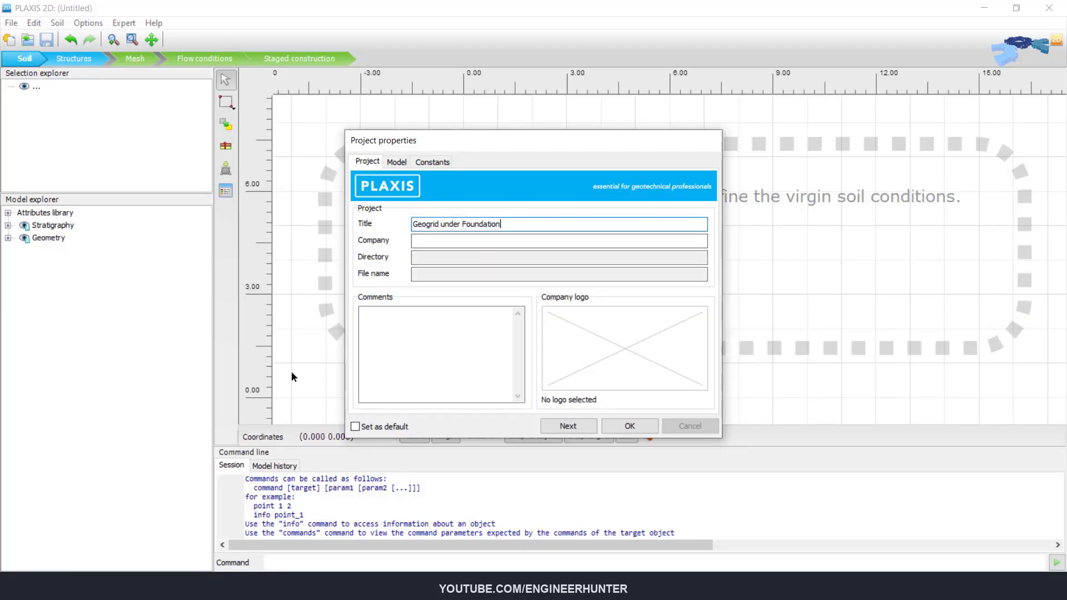
# Step: Set the soil contour to x max 20 and y max 10 in Project properties
pyautogui.click(397, 162)
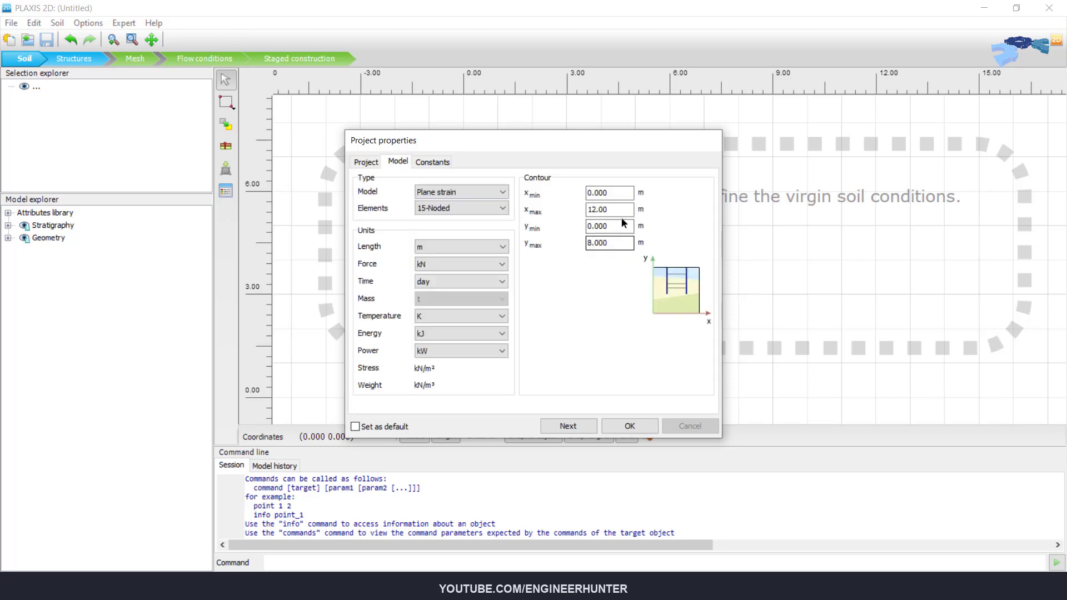
pyautogui.hotkey('shift', 'Tab')
pyautogui.hotkey('shift', 'Tab')
pyautogui.write('20')
pyautogui.press('Tab')
pyautogui.press('Tab')
pyautogui.write('150')
pyautogui.click(630, 426)
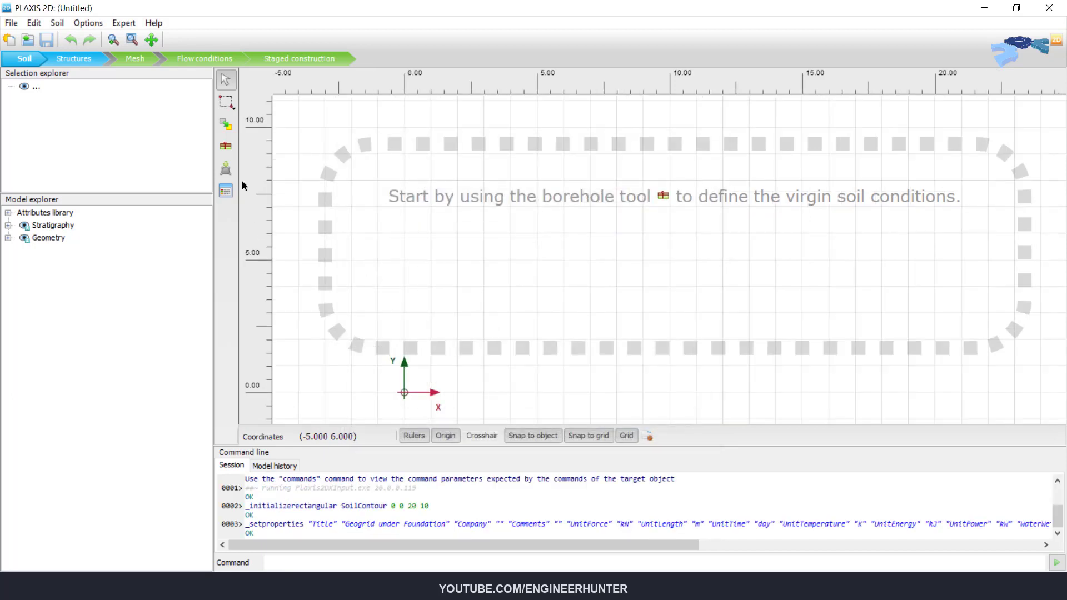
pyautogui.click(226, 146)
# Step: Place a borehole at x = 0 with soil layer 1's top at 10 m
pyautogui.click(404, 392)
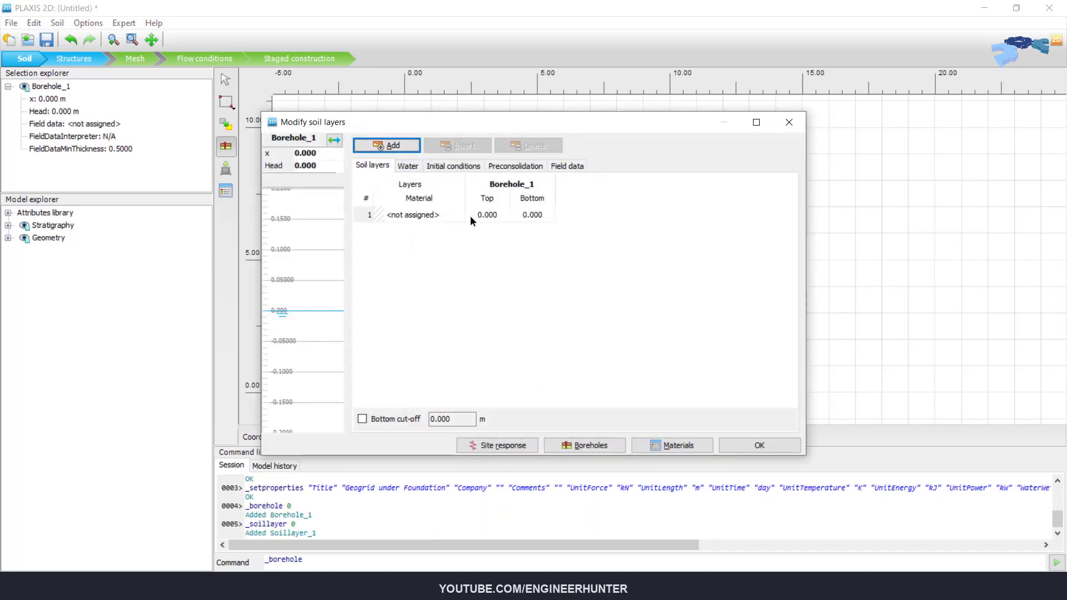
pyautogui.click(482, 216)
pyautogui.write('10')
pyautogui.press('Tab')
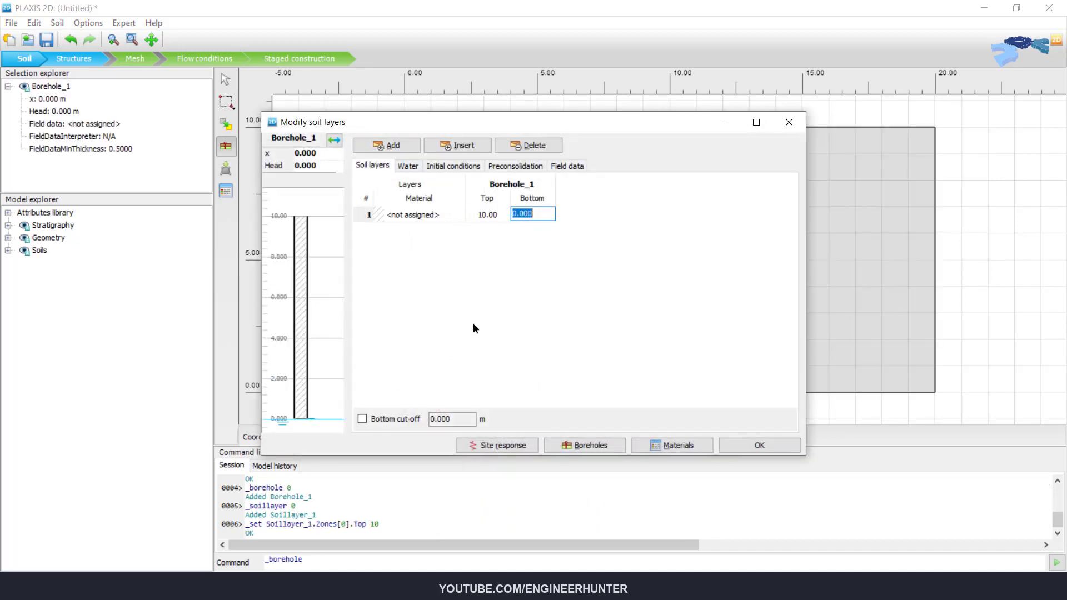
# Step: Create a new soil material named Sand with γunsat 17 and γsat 20
pyautogui.click(672, 446)
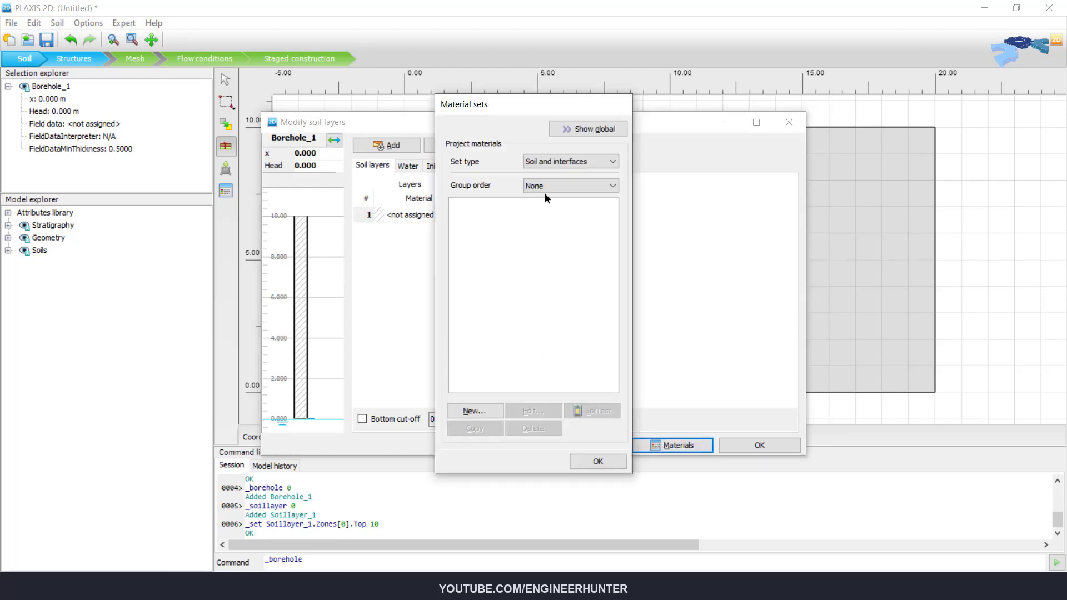
pyautogui.click(483, 410)
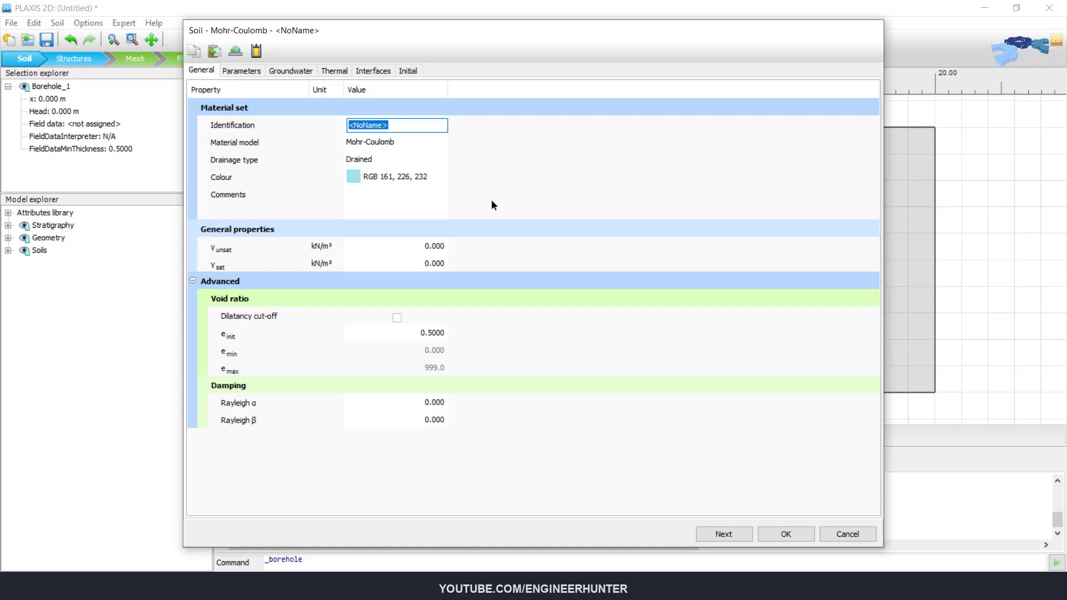
pyautogui.write('Sand')
pyautogui.click(433, 252)
pyautogui.write('17')
pyautogui.press('Tab')
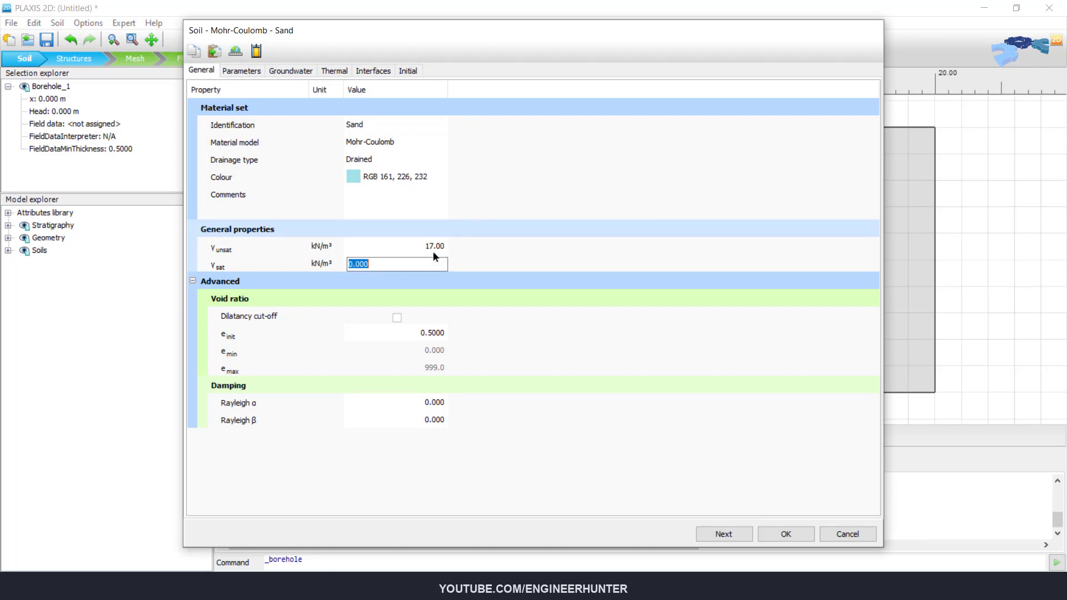
pyautogui.write('20')
pyautogui.press('Tab')
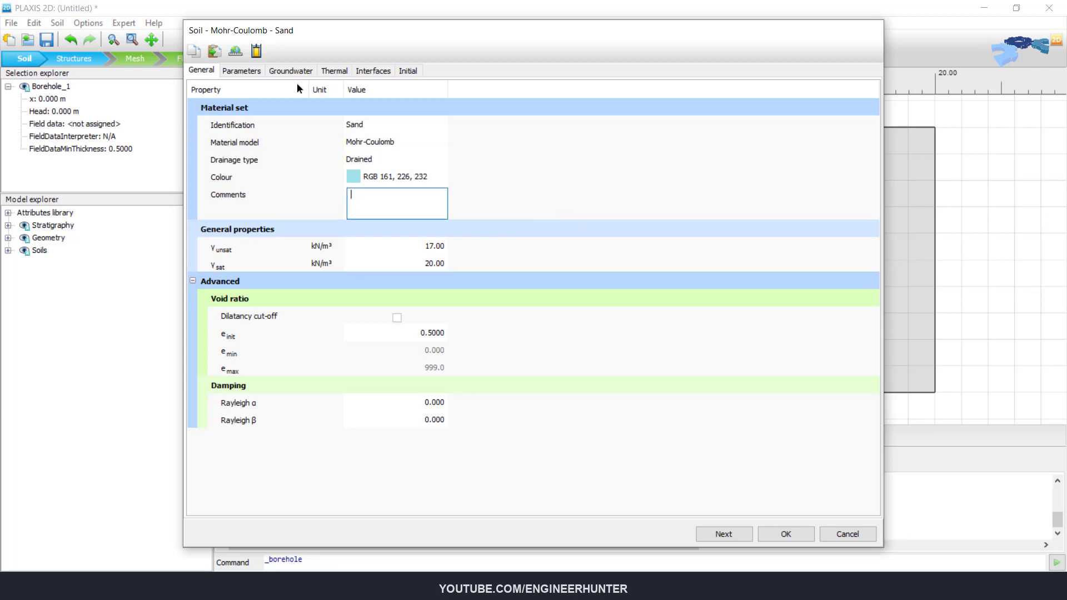
# Step: Give Sand E' 13E3, ν' 0.3, c' 1 and φ' 30, then save it
pyautogui.click(241, 70)
pyautogui.write('1.3e3')
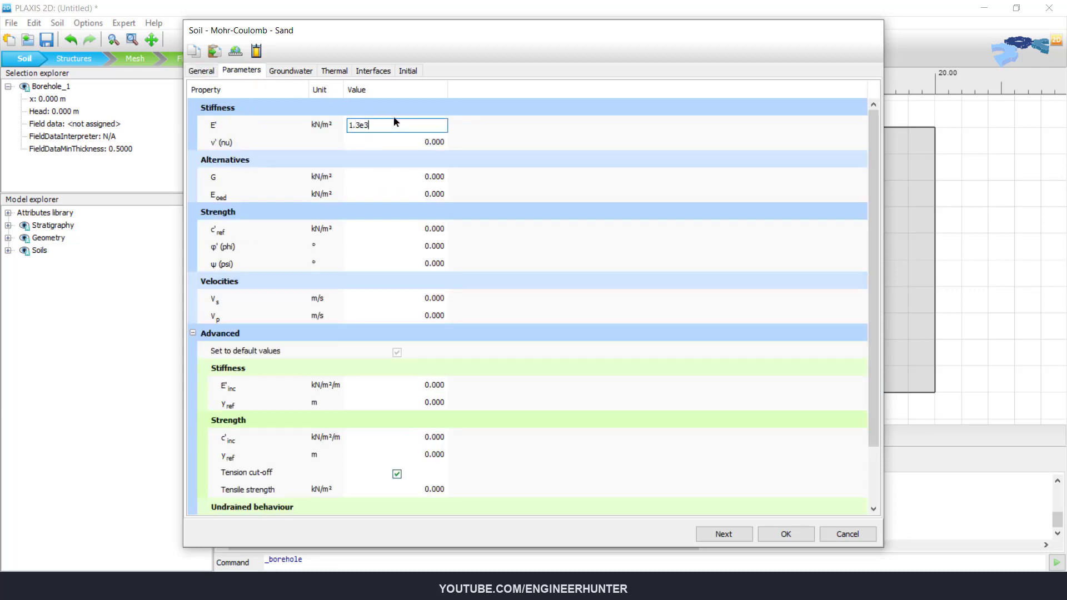
pyautogui.press('BackSpace')
pyautogui.write('4')
pyautogui.press('Tab')
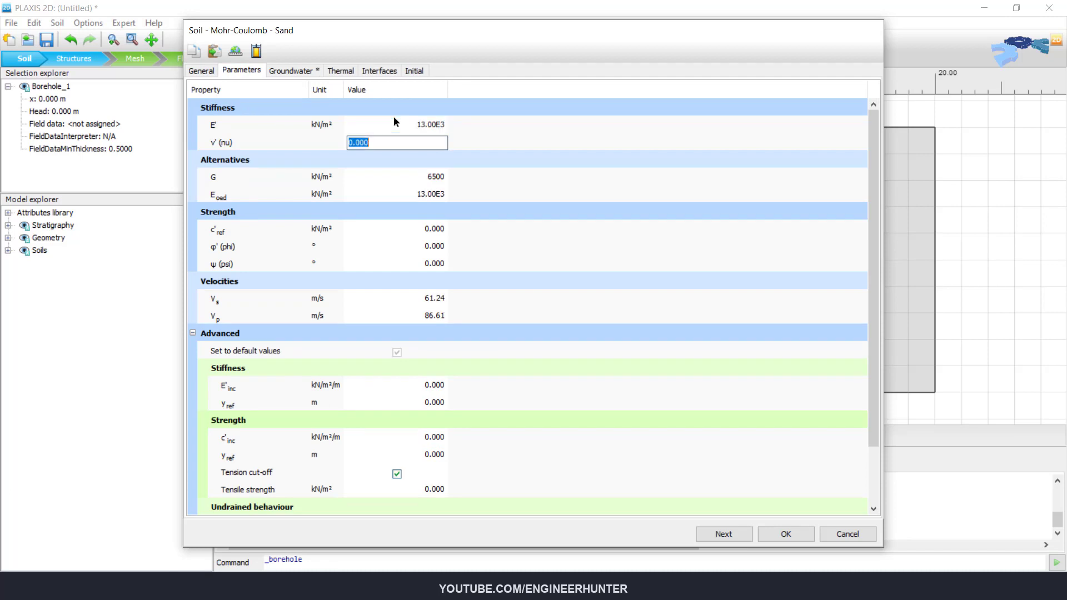
pyautogui.write('0.3')
pyautogui.press('Tab')
pyautogui.press('Tab')
pyautogui.press('Tab')
pyautogui.write('1')
pyautogui.press('Tab')
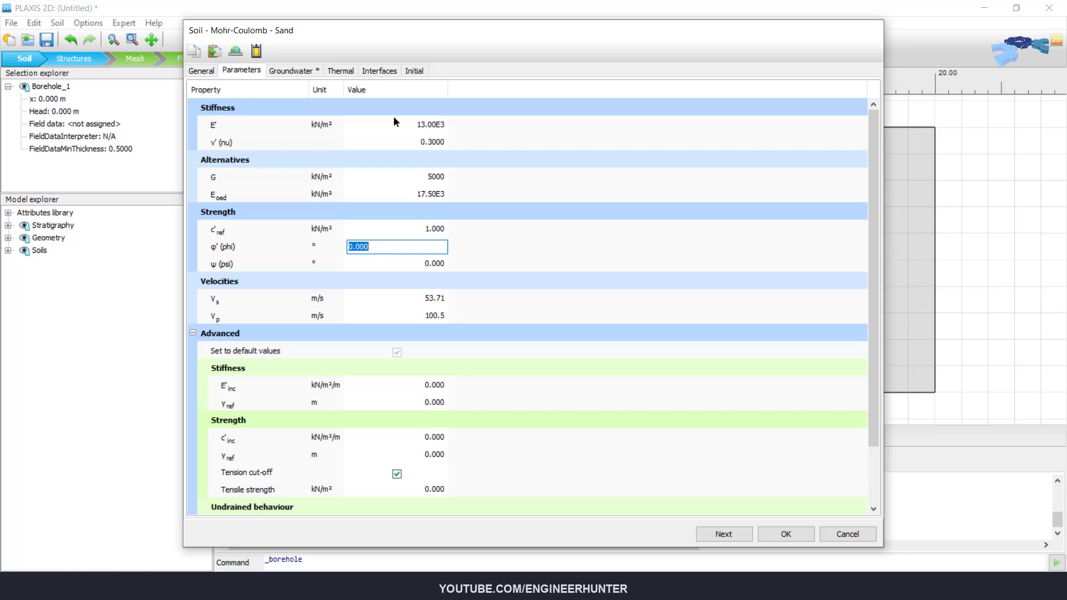
pyautogui.write('30')
pyautogui.press('Tab')
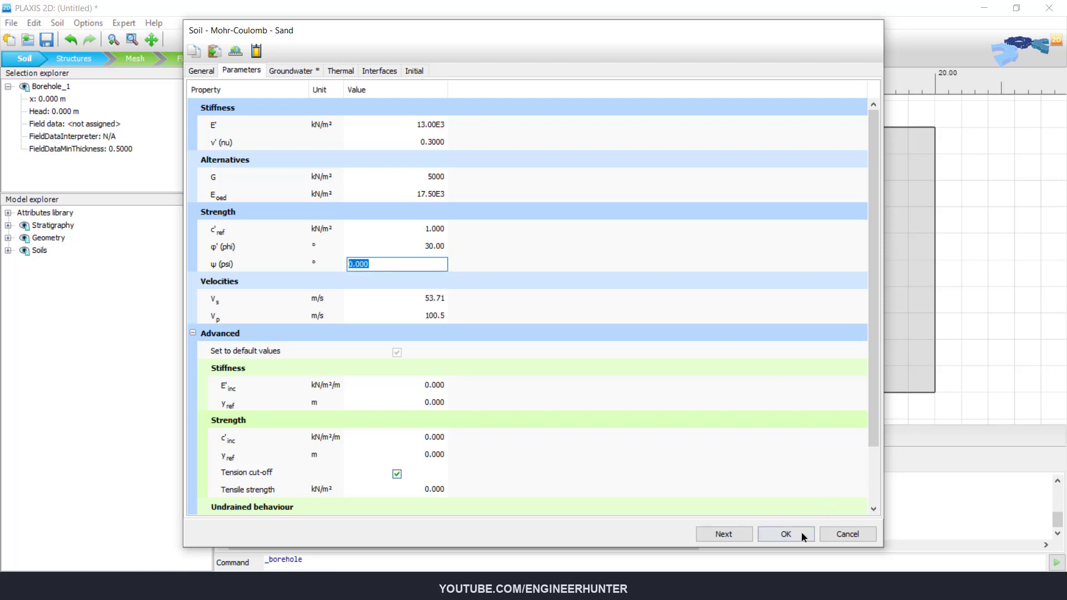
pyautogui.click(786, 534)
# Step: Start a new plate material named Footing
pyautogui.click(570, 161)
pyautogui.click(547, 177)
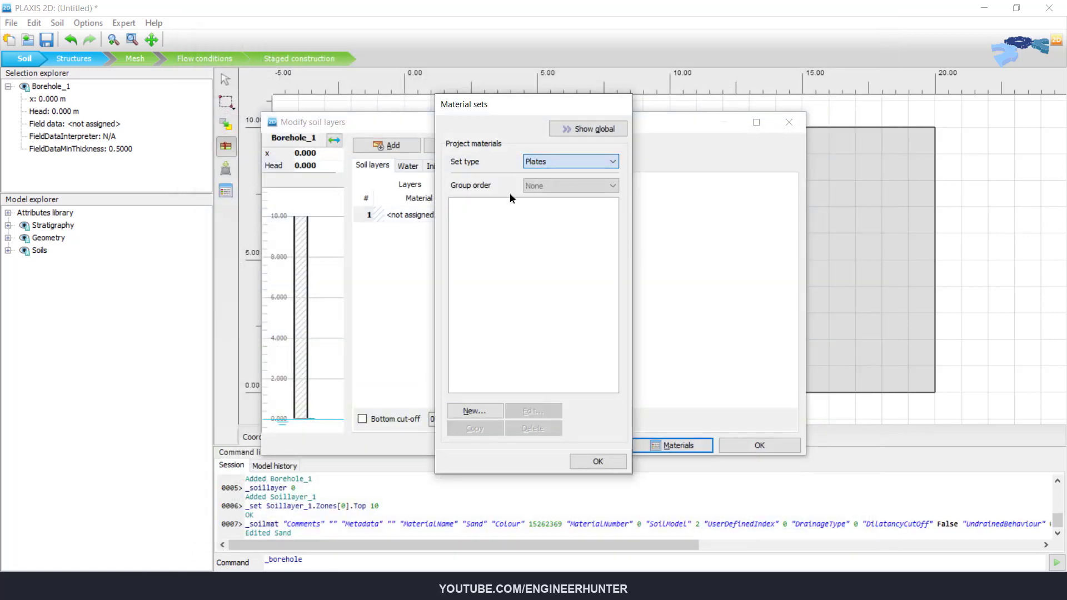
pyautogui.click(470, 410)
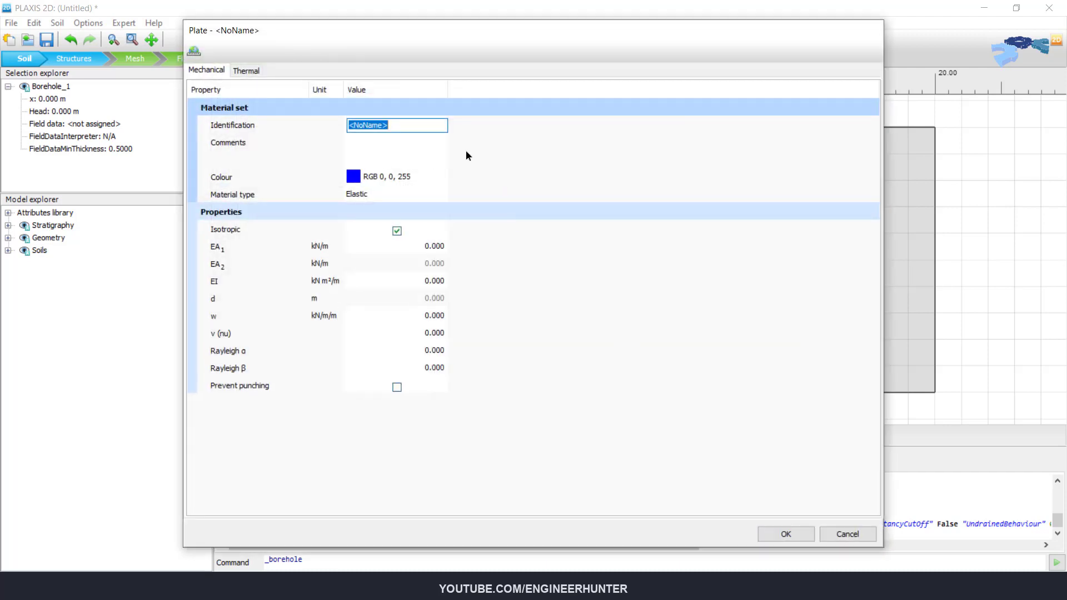
pyautogui.write('Footing')
pyautogui.press('Tab')
# Step: Enter Footing's EA 11.75E6, EI 244.8E3, w 12 and ν 0.18
pyautogui.click(431, 247)
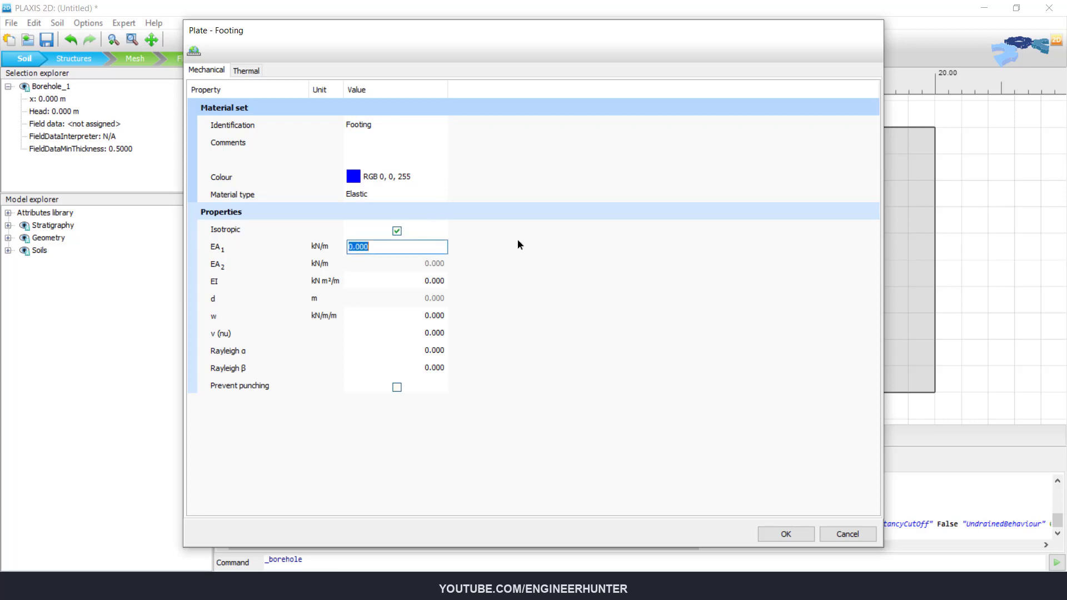
pyautogui.write('11.75e6')
pyautogui.press('Tab')
pyautogui.write('244')
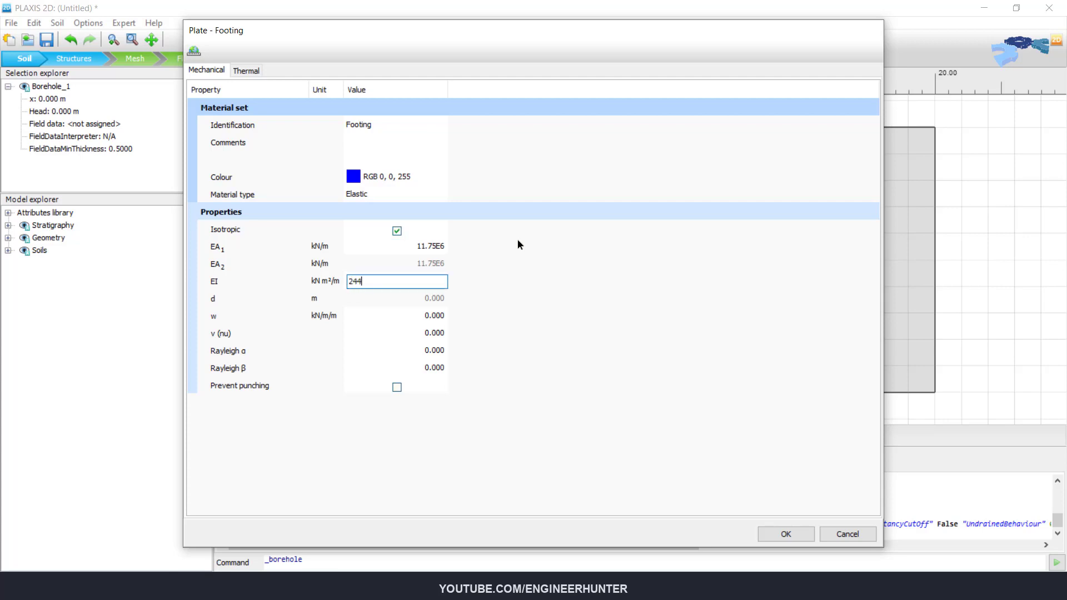
pyautogui.write('.8e3')
pyautogui.press('Tab')
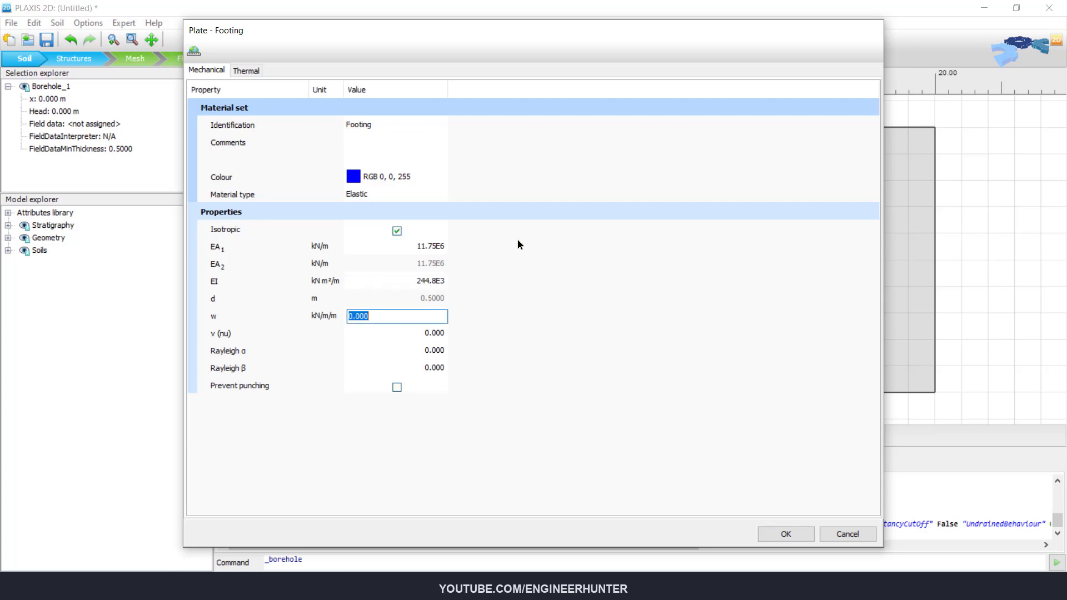
pyautogui.write('12')
pyautogui.press('BackSpace')
pyautogui.press('BackSpace')
pyautogui.write('12')
pyautogui.press('Tab')
pyautogui.write('0.18')
pyautogui.press('Tab')
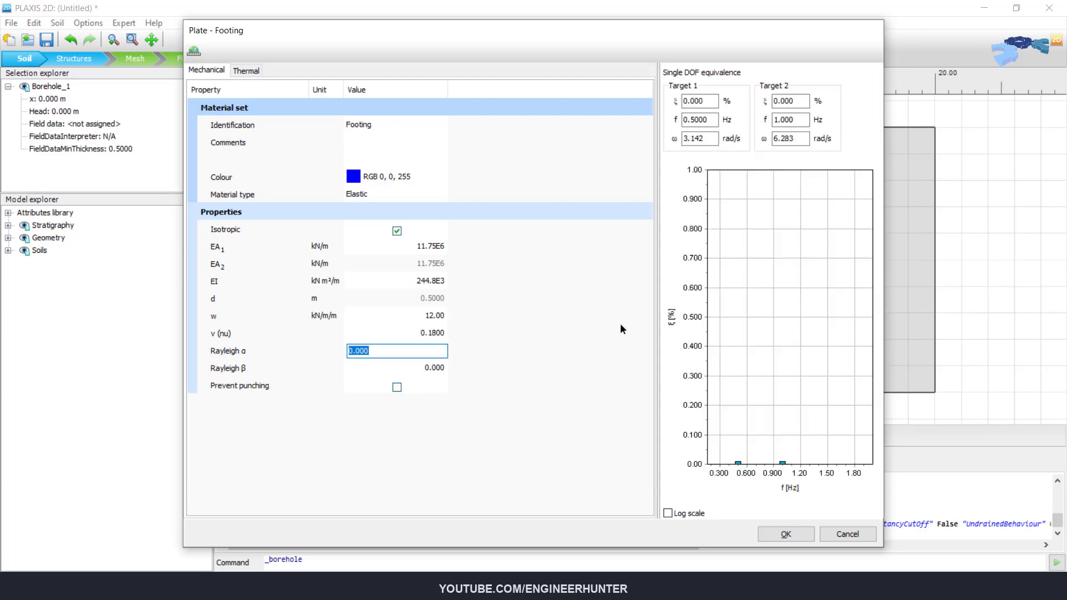
# Step: Save Footing and create a Geogrid material with EA1 2000 kN/m
pyautogui.click(786, 534)
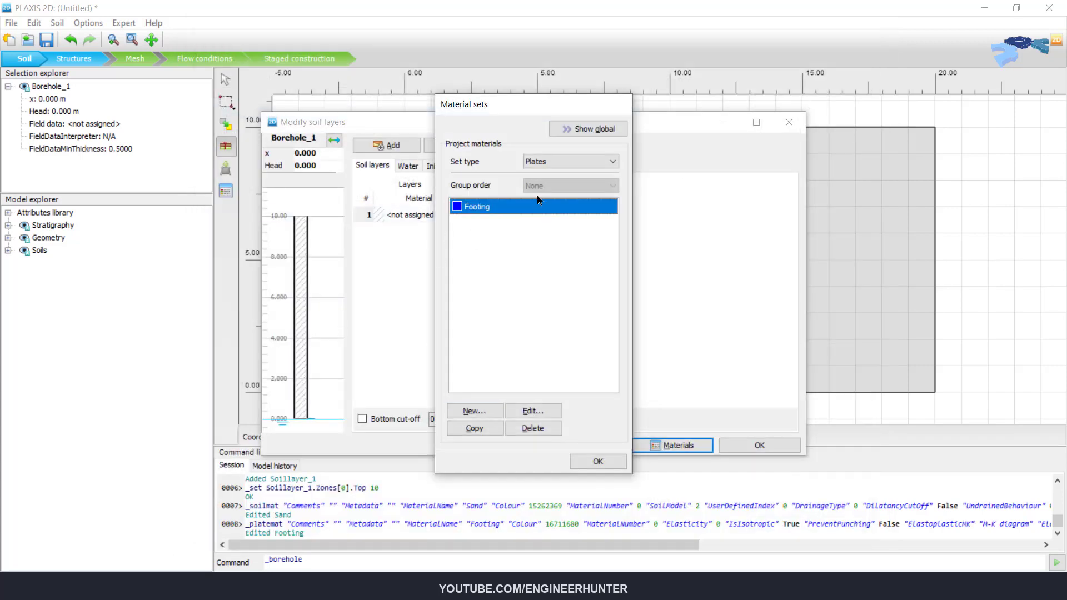
pyautogui.click(569, 161)
pyautogui.click(552, 192)
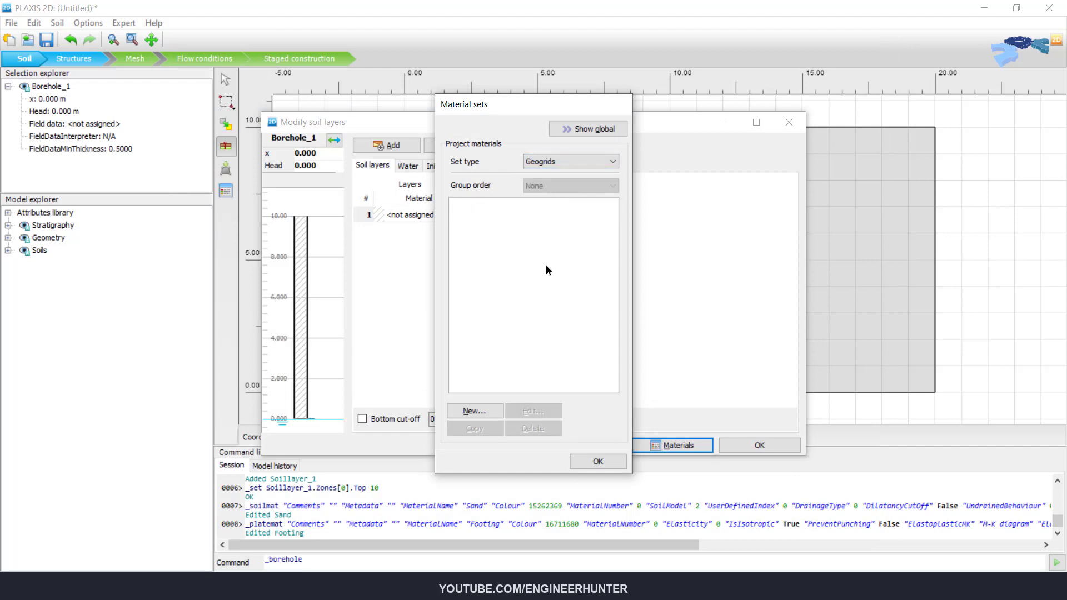
pyautogui.click(495, 409)
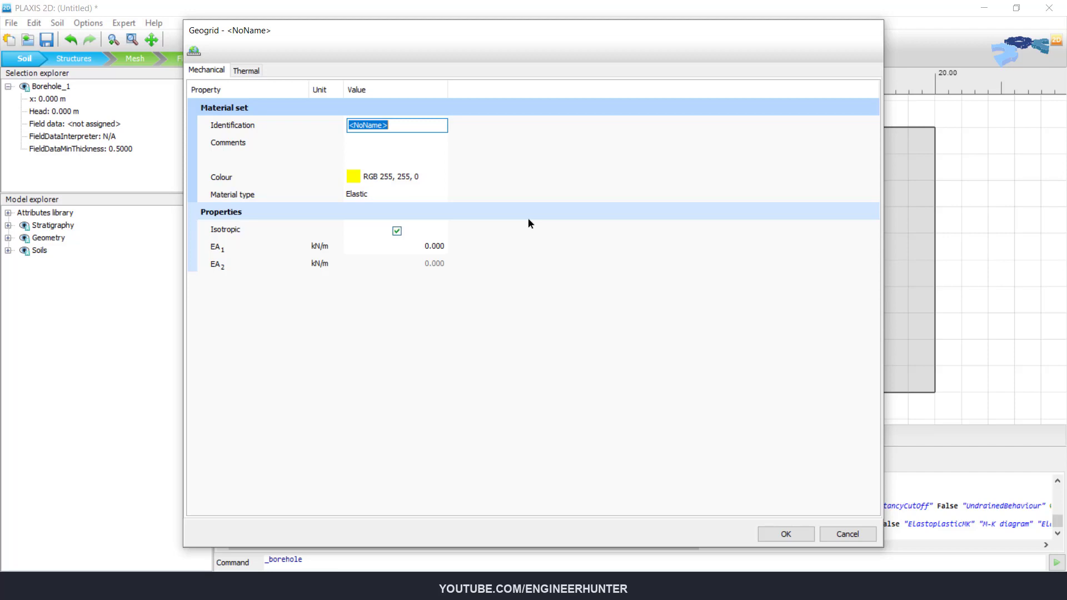
pyautogui.write('Geo')
pyautogui.press('BackSpace')
pyautogui.press('BackSpace')
pyautogui.write('eogrid')
pyautogui.click(418, 246)
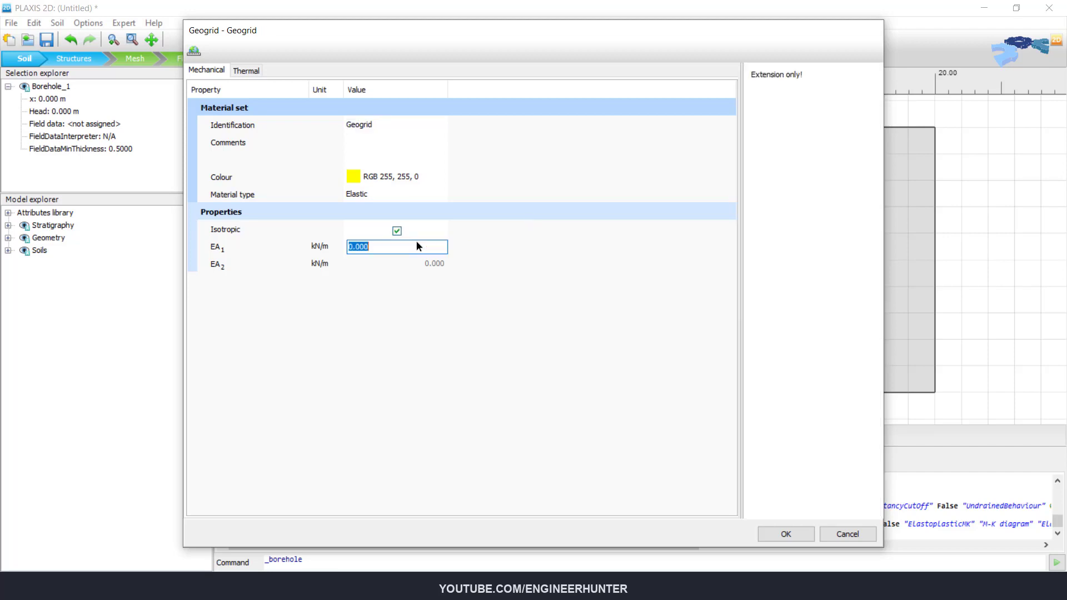
pyautogui.write('2000')
pyautogui.press('Return')
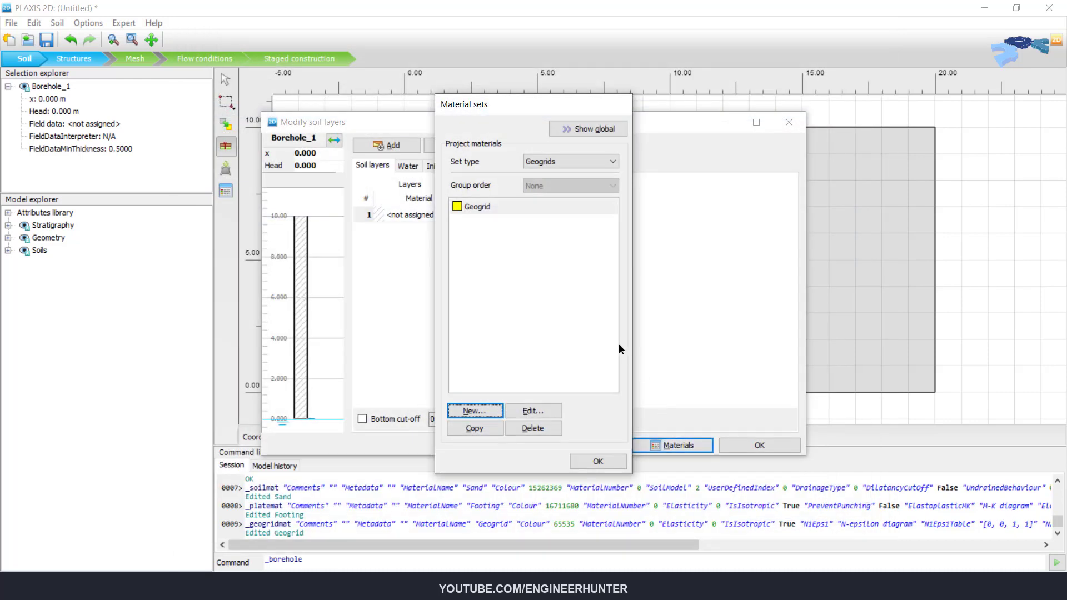
# Step: Assign Sand to soil layer 1 and confirm the soil layers
pyautogui.click(588, 460)
pyautogui.click(428, 213)
pyautogui.click(429, 213)
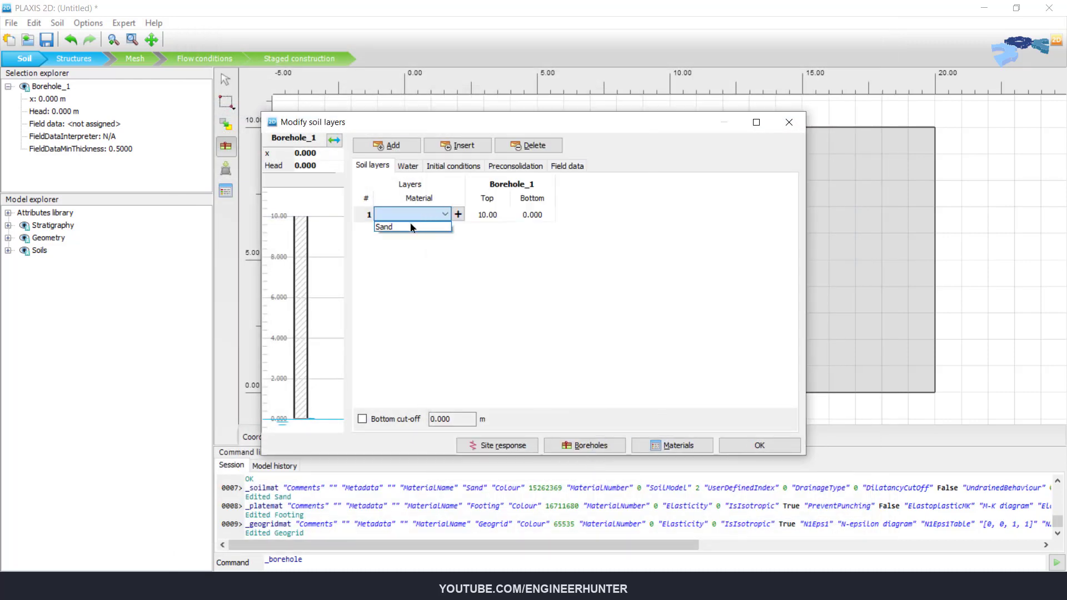
pyautogui.click(398, 227)
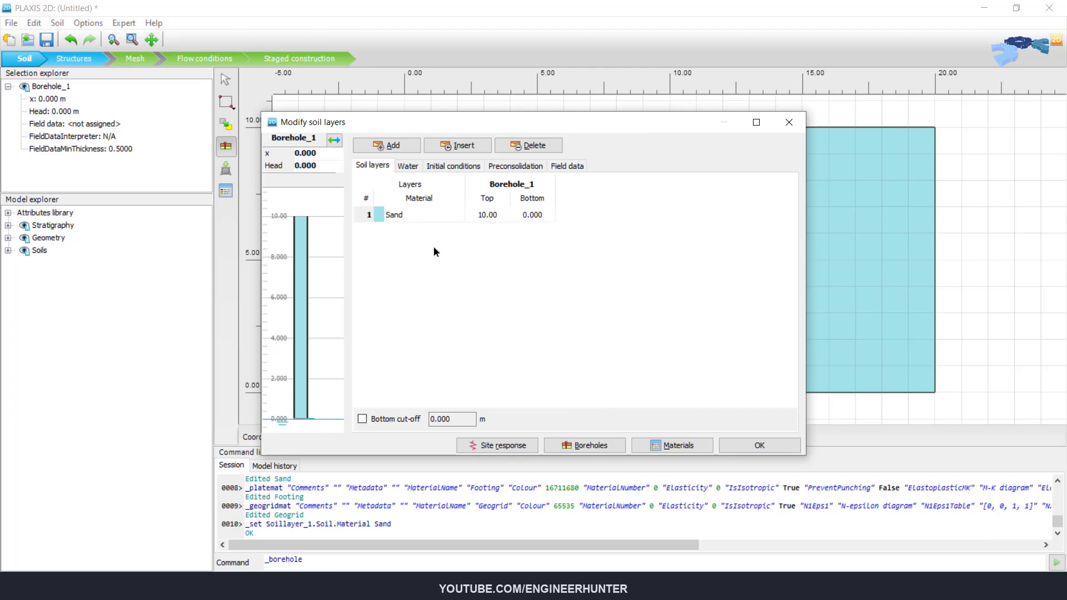
pyautogui.click(759, 445)
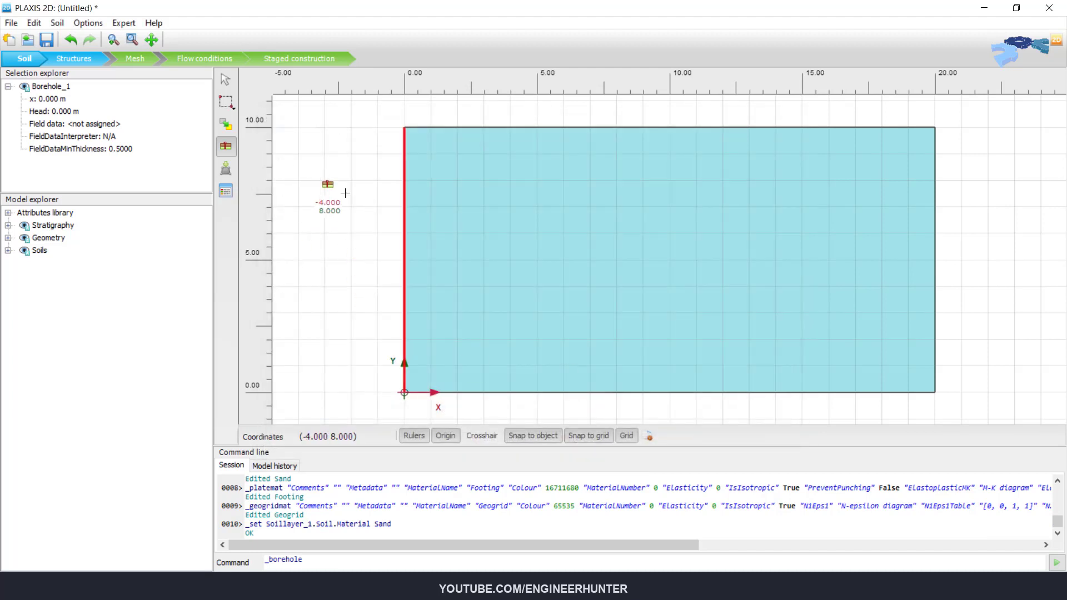
# Step: Create a plate from (9.5, 10) to (10.5, 10) in Structures mode
pyautogui.click(74, 59)
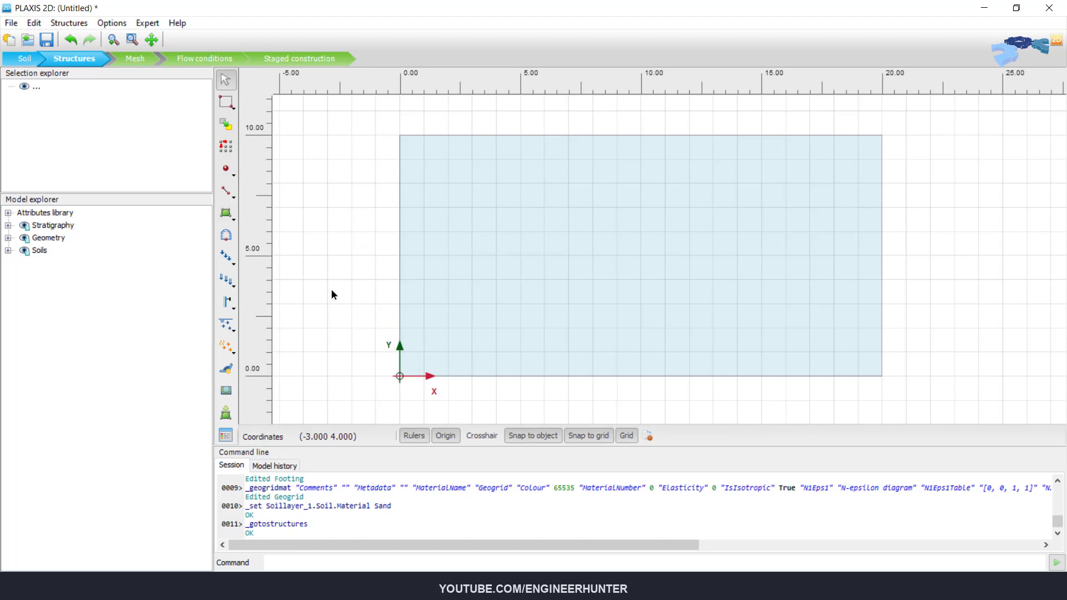
pyautogui.scroll(-1, 332, 288)
pyautogui.moveTo(381, 219); pyautogui.dragTo(391, 245)
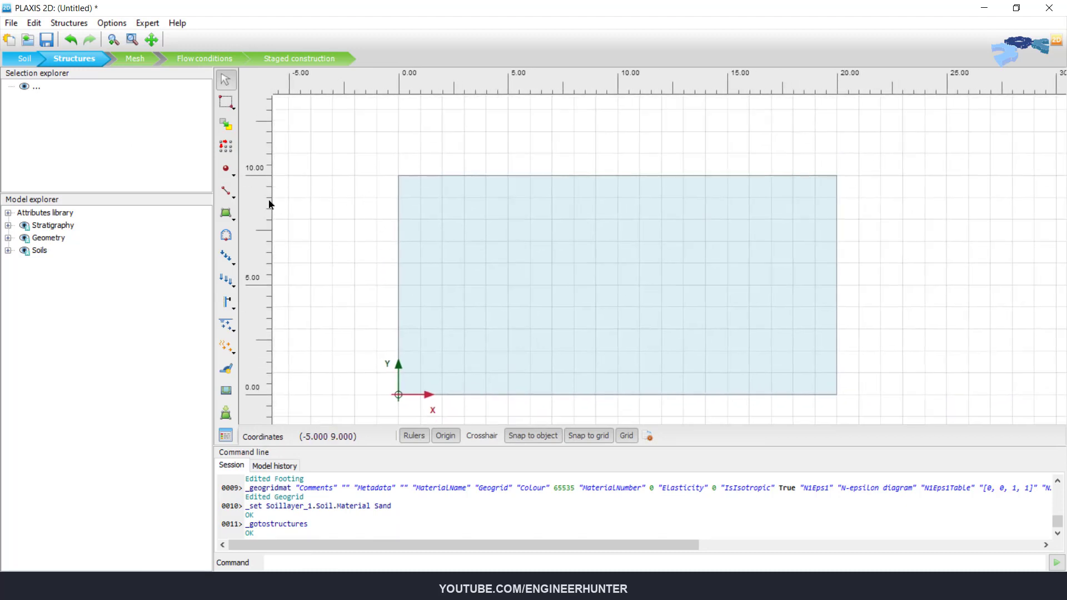
pyautogui.click(226, 191)
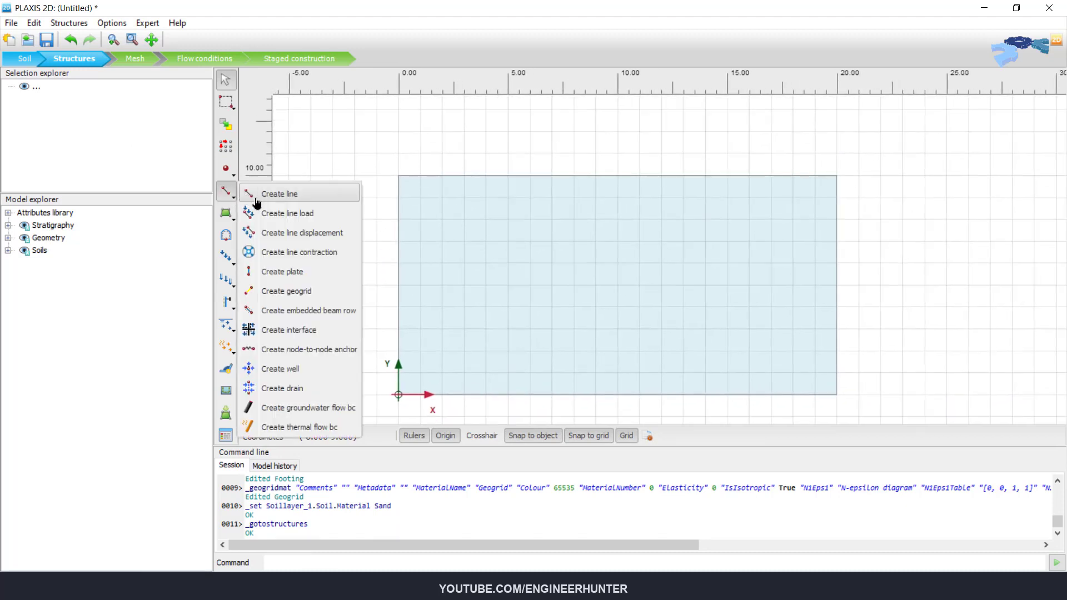
pyautogui.click(283, 271)
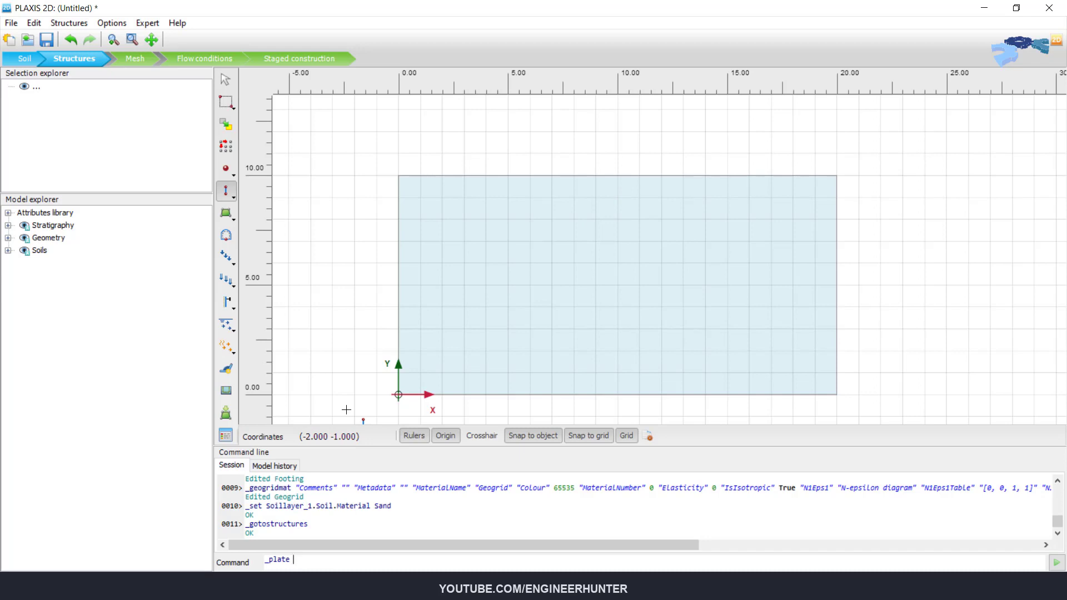
pyautogui.write('99.')
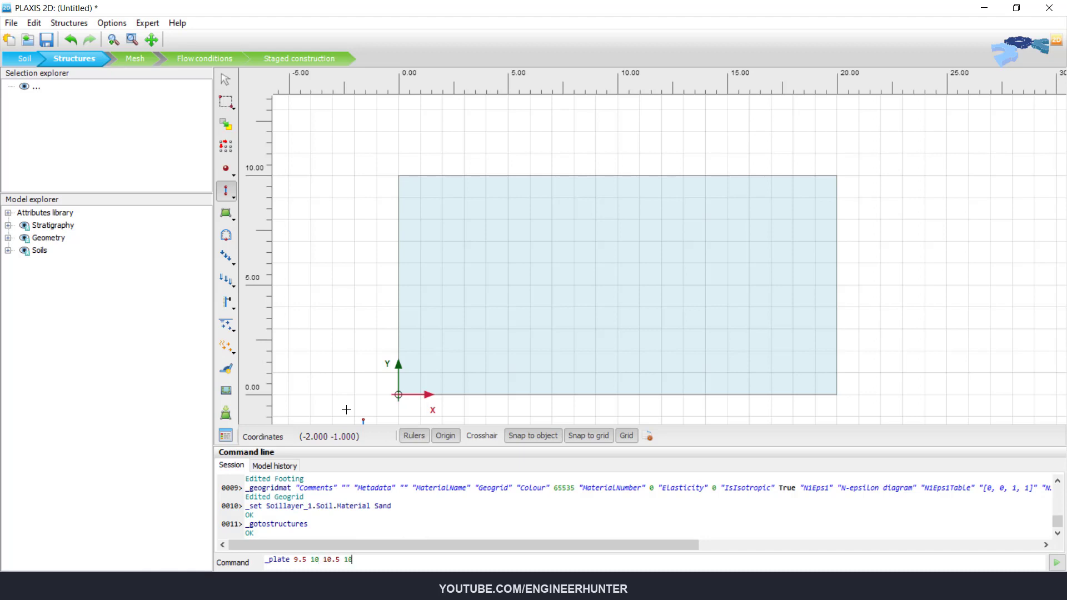
pyautogui.press('Return')
# Step: Assign the Footing material to the new plate
pyautogui.scroll(2, 651, 139)
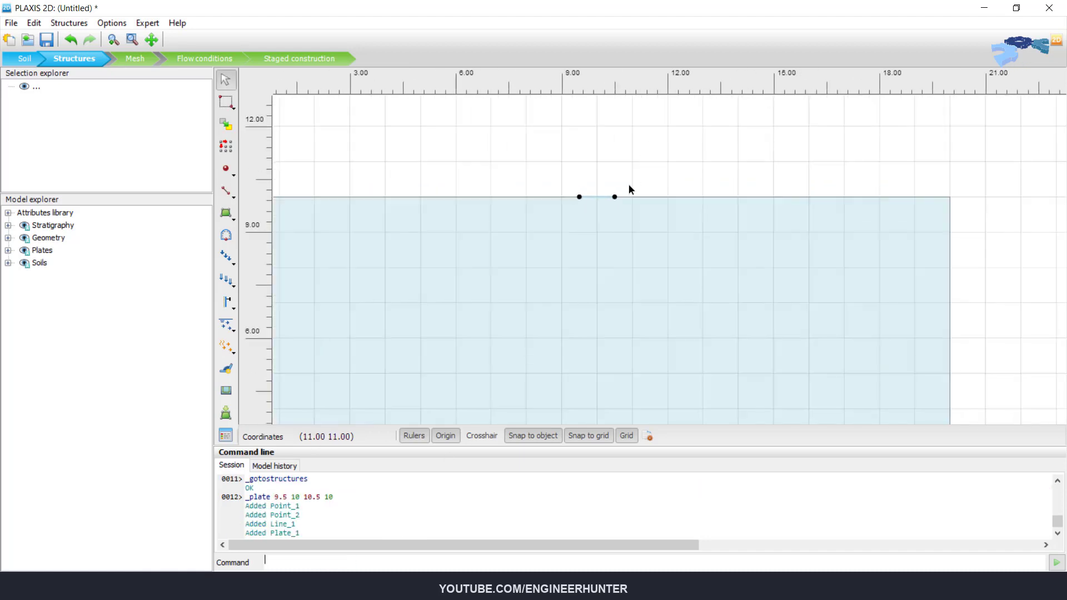
pyautogui.click(599, 198)
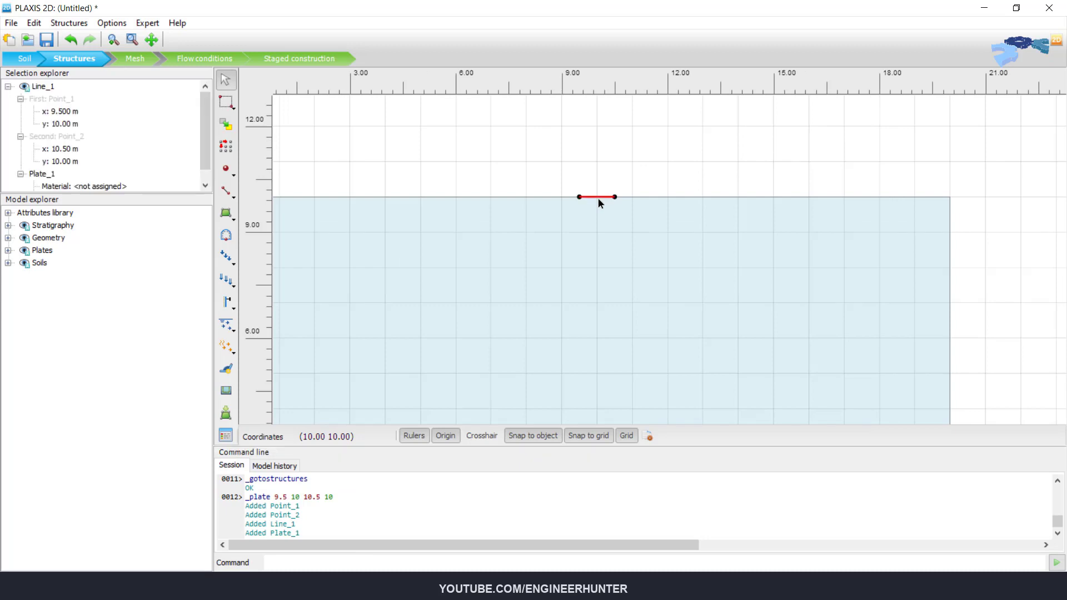
pyautogui.moveTo(120, 194); pyautogui.dragTo(121, 303)
pyautogui.click(114, 186)
pyautogui.click(112, 184)
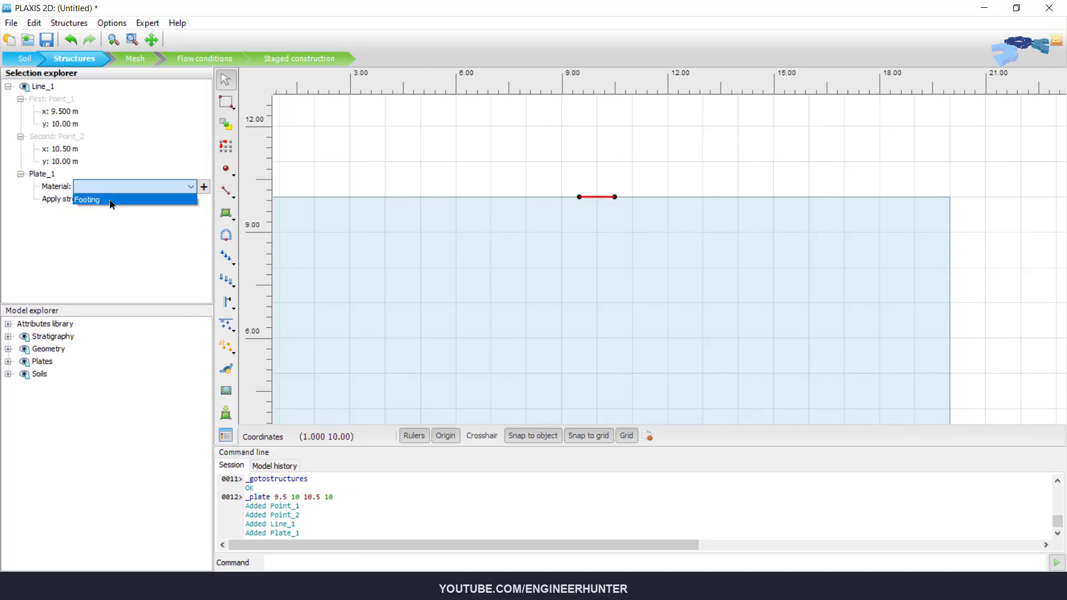
pyautogui.click(111, 200)
pyautogui.click(433, 181)
pyautogui.scroll(-1, 729, 169)
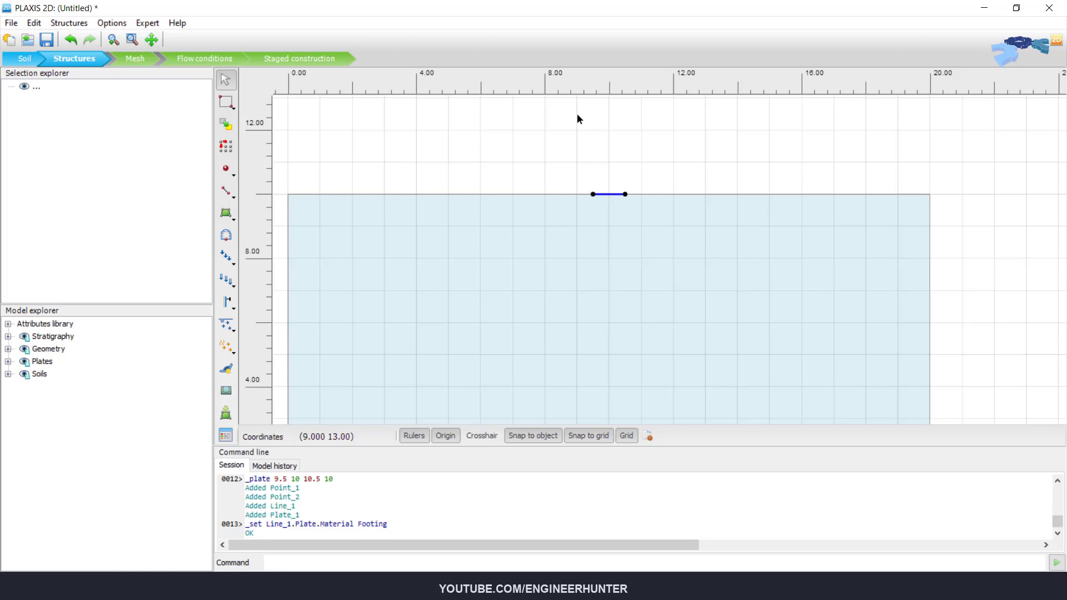
pyautogui.scroll(-1, 577, 117)
pyautogui.moveTo(512, 145); pyautogui.dragTo(529, 136)
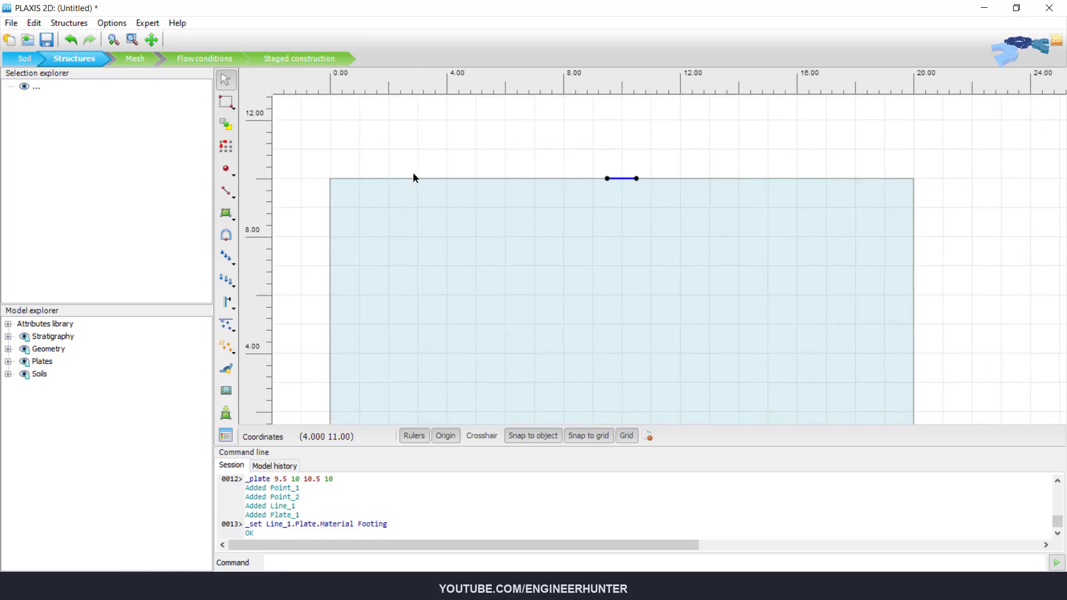
# Step: Draw a geogrid from (8, 9.5) to (12, 9.5) and select it
pyautogui.click(227, 305)
pyautogui.click(276, 344)
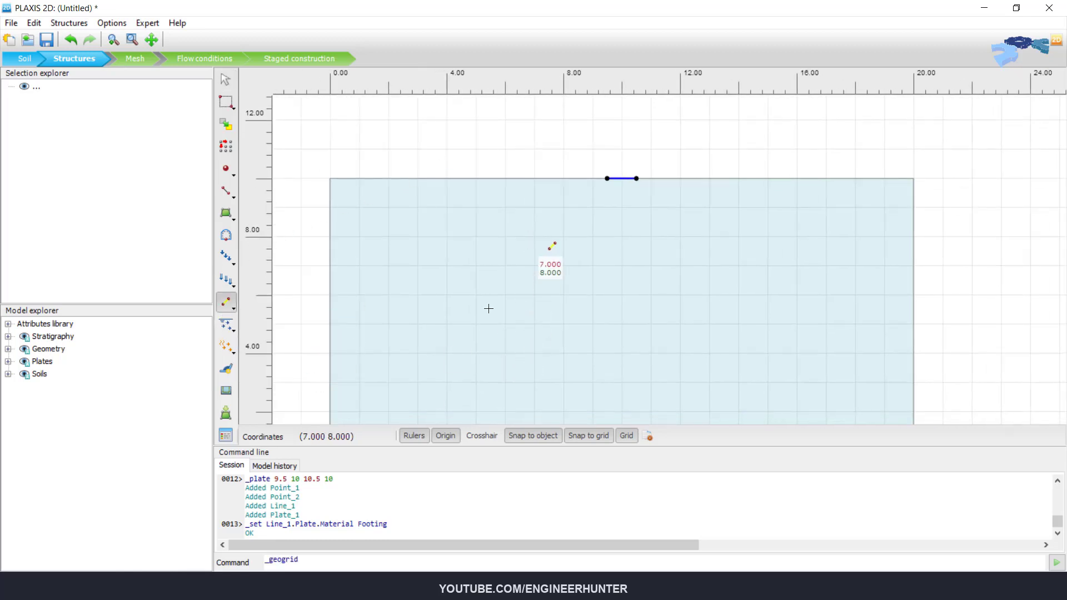
pyautogui.scroll(-1, 591, 127)
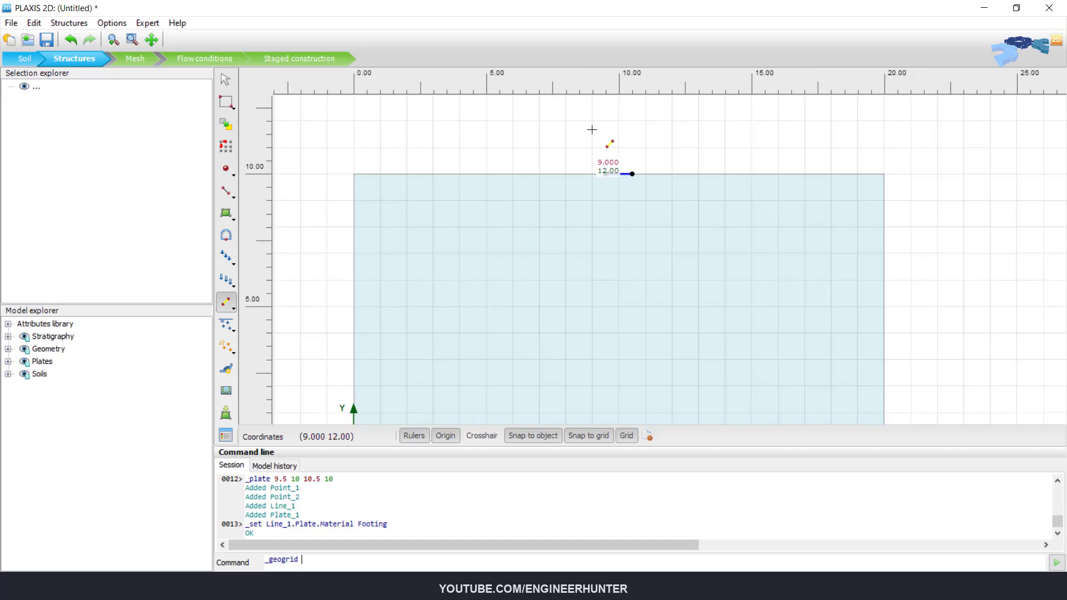
pyautogui.scroll(-1, 606, 133)
pyautogui.scroll(1, 619, 139)
pyautogui.scroll(1, 639, 138)
pyautogui.scroll(-1, 628, 138)
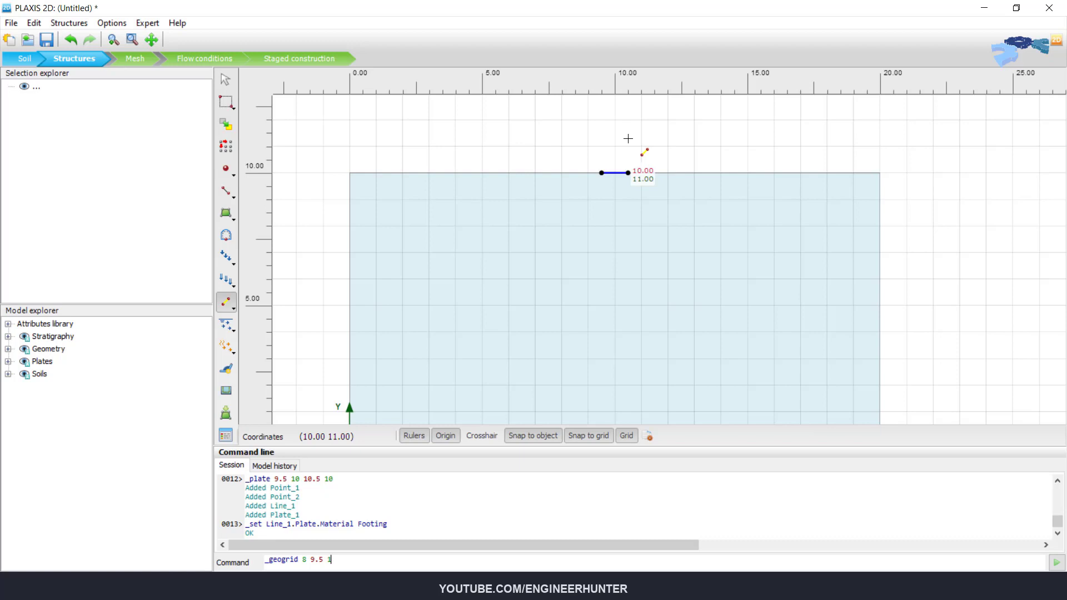
pyautogui.press('Return')
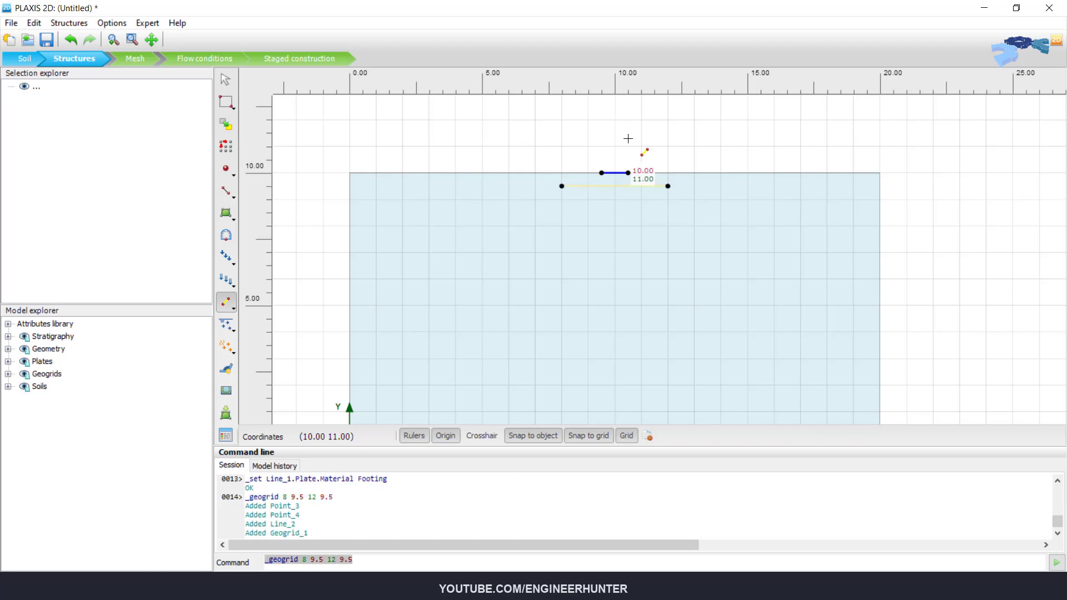
pyautogui.click(636, 187)
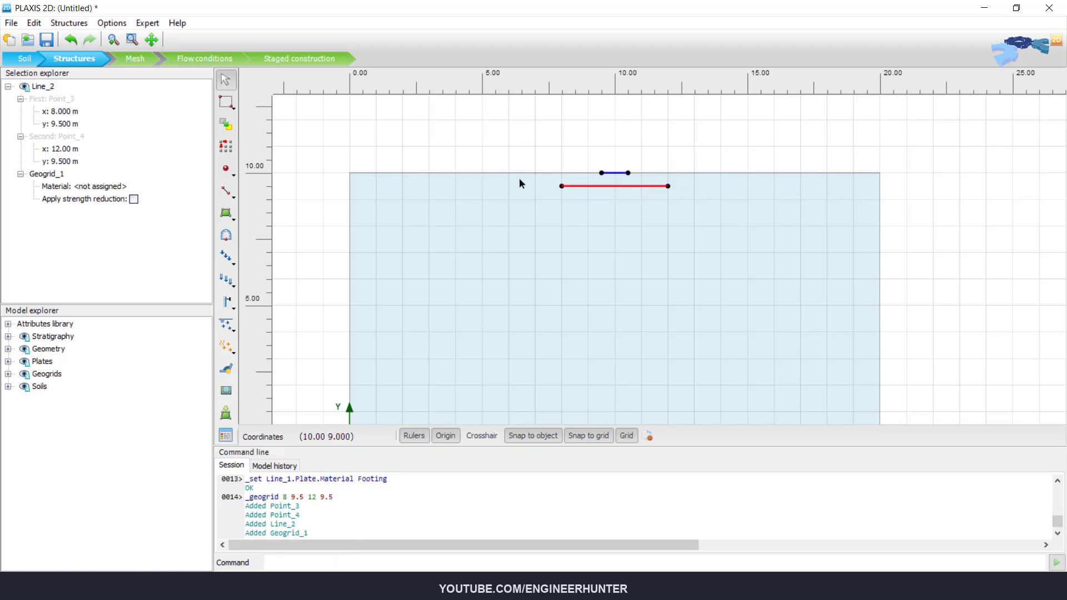
# Step: Array the geogrid in 1D y direction: 5 copies at -0.5 m spacing
pyautogui.click(226, 146)
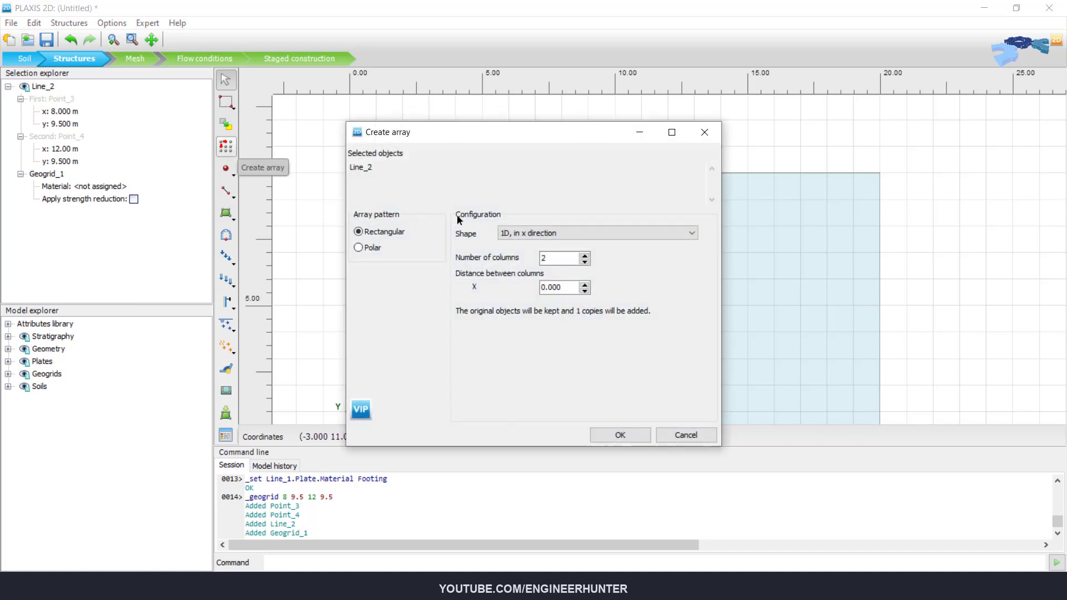
pyautogui.click(541, 233)
pyautogui.click(555, 250)
pyautogui.doubleClick(562, 258)
pyautogui.write('5')
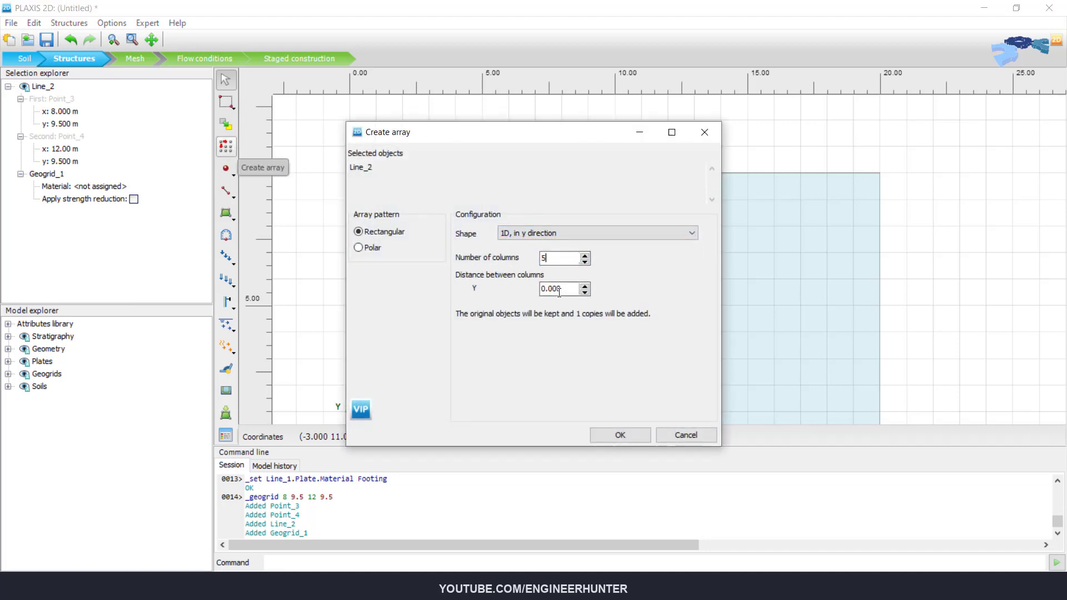
pyautogui.press('Tab')
pyautogui.write('-0.5')
pyautogui.click(615, 434)
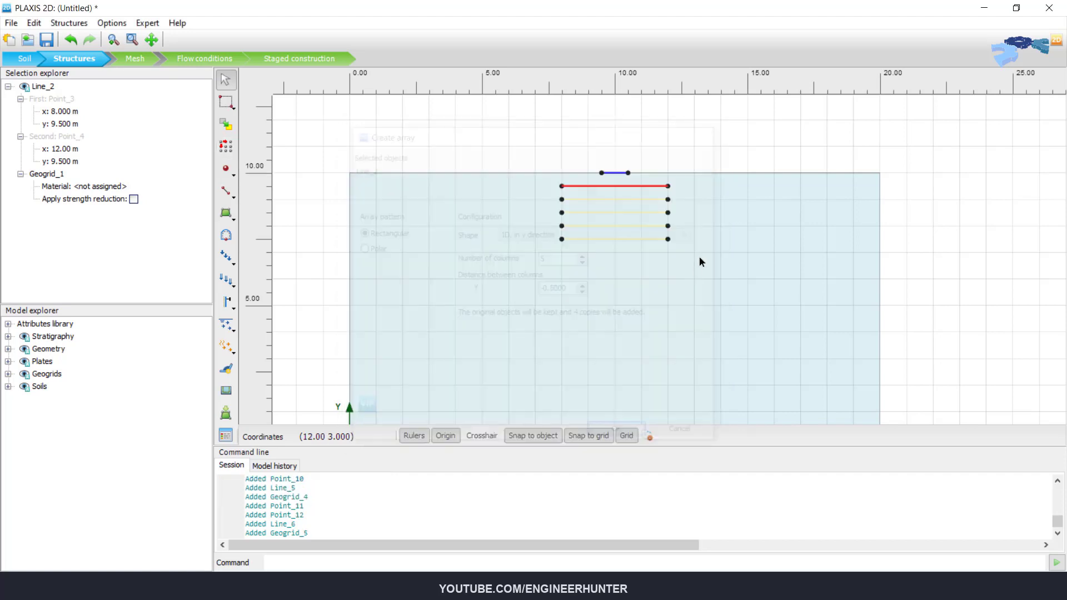
pyautogui.click(705, 162)
pyautogui.scroll(-2, 594, 203)
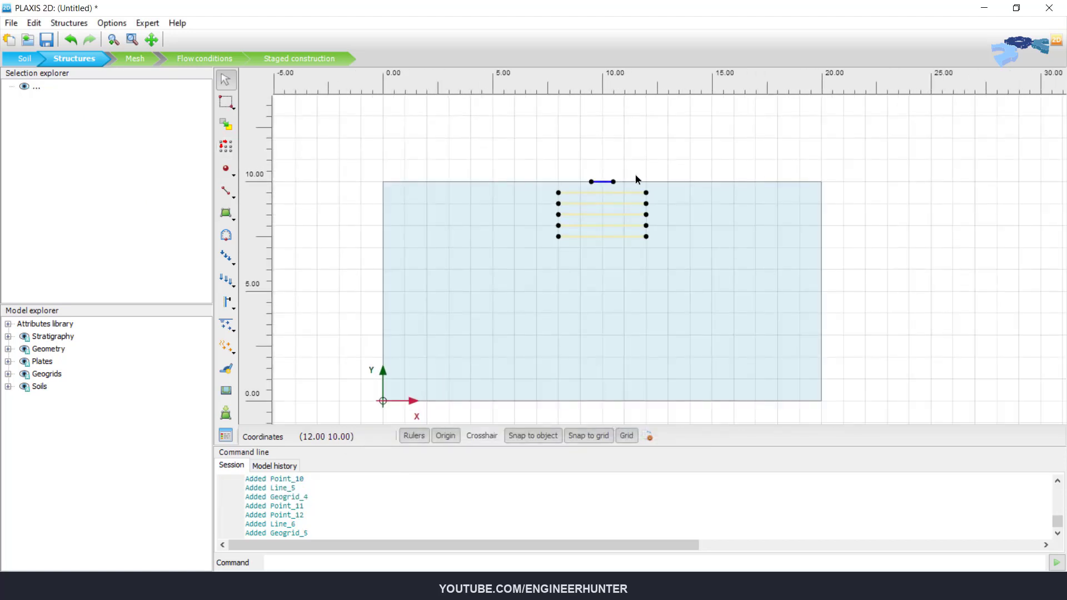
pyautogui.scroll(1, 617, 166)
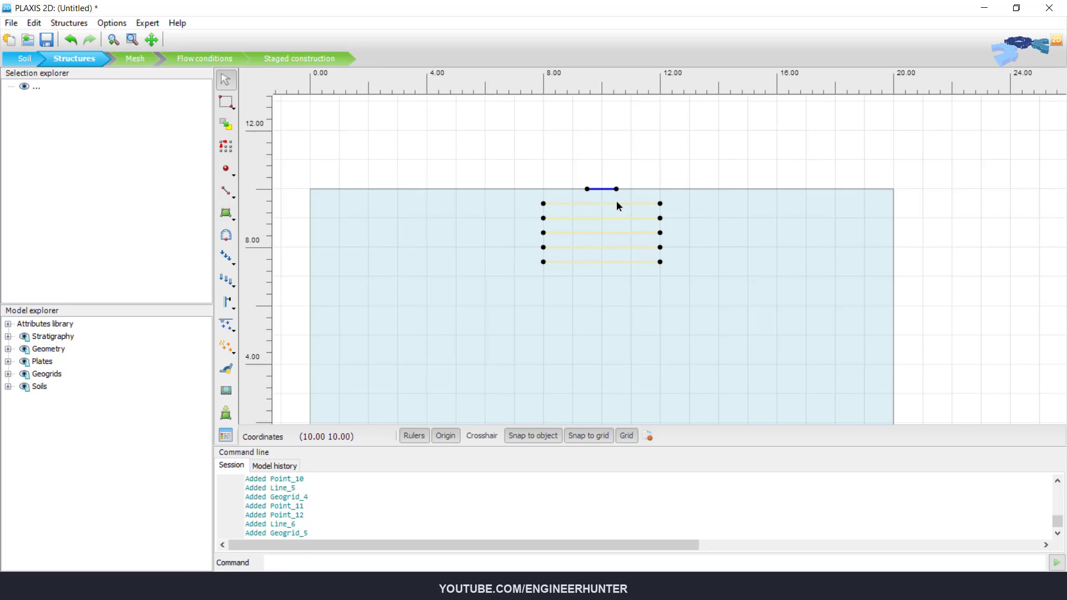
# Step: Select all five geogrids and add positive and negative interfaces
pyautogui.click(617, 204)
pyautogui.keyDown('ctrl'); pyautogui.click(617, 217); pyautogui.keyUp('ctrl')
pyautogui.keyDown('ctrl'); pyautogui.click(617, 232); pyautogui.keyUp('ctrl')
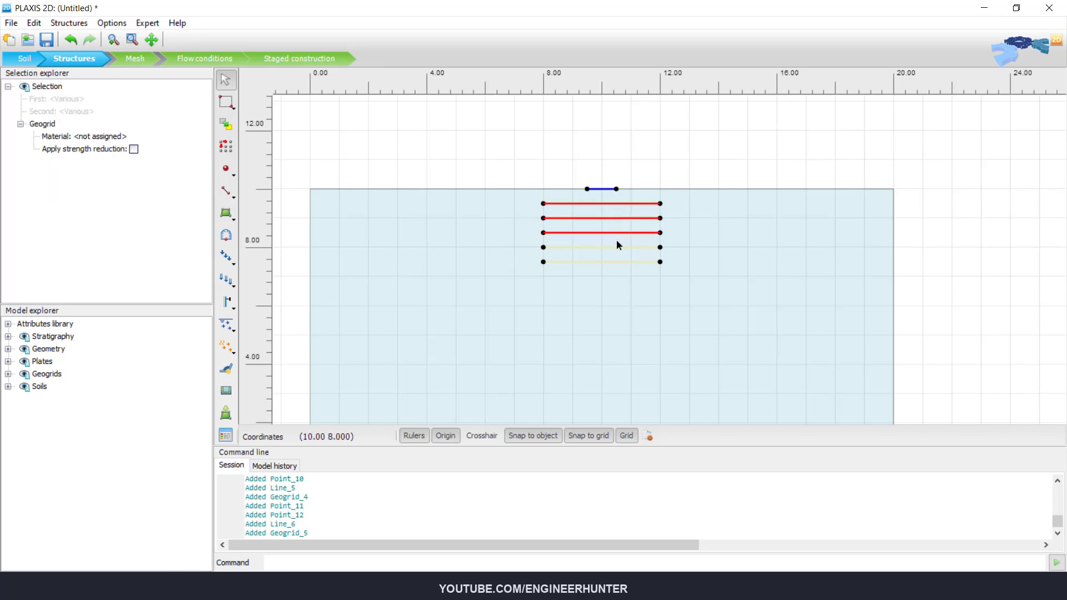
pyautogui.keyDown('ctrl'); pyautogui.click(618, 247); pyautogui.keyUp('ctrl')
pyautogui.keyDown('ctrl'); pyautogui.click(618, 262); pyautogui.keyUp('ctrl')
pyautogui.rightClick(619, 264)
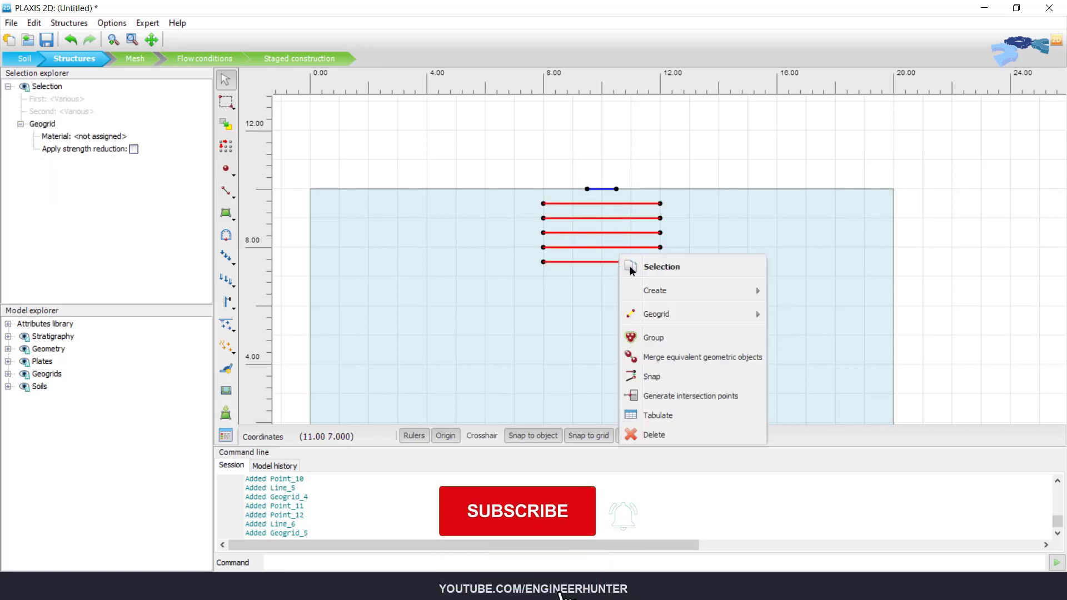
pyautogui.moveTo(672, 292)
pyautogui.click(775, 317)
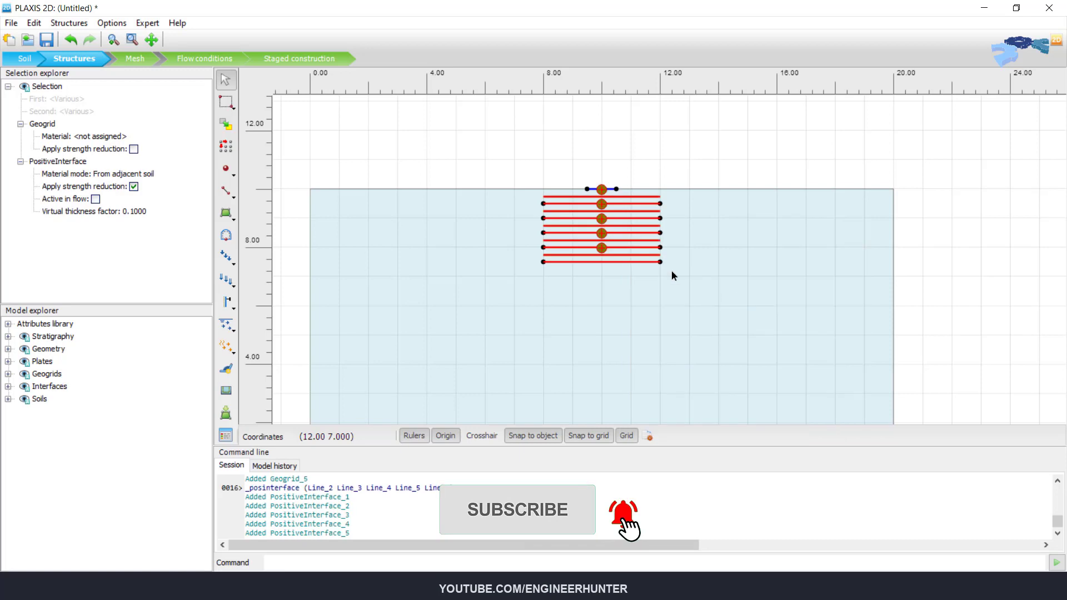
pyautogui.rightClick(639, 262)
pyautogui.moveTo(734, 273)
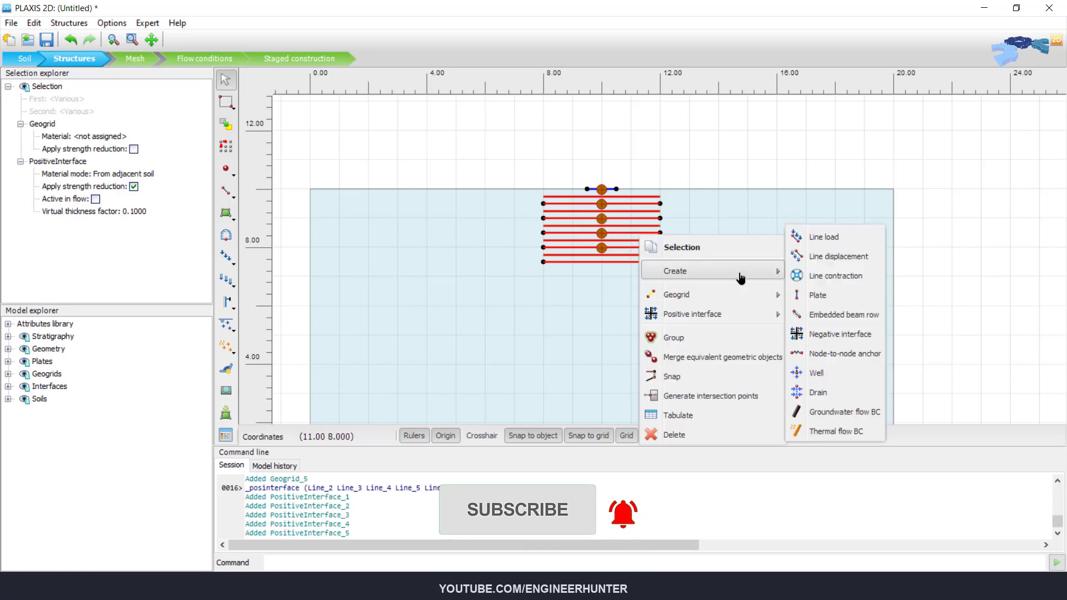
pyautogui.click(820, 333)
# Step: Assign the Geogrid material to all five geogrids
pyautogui.click(576, 205)
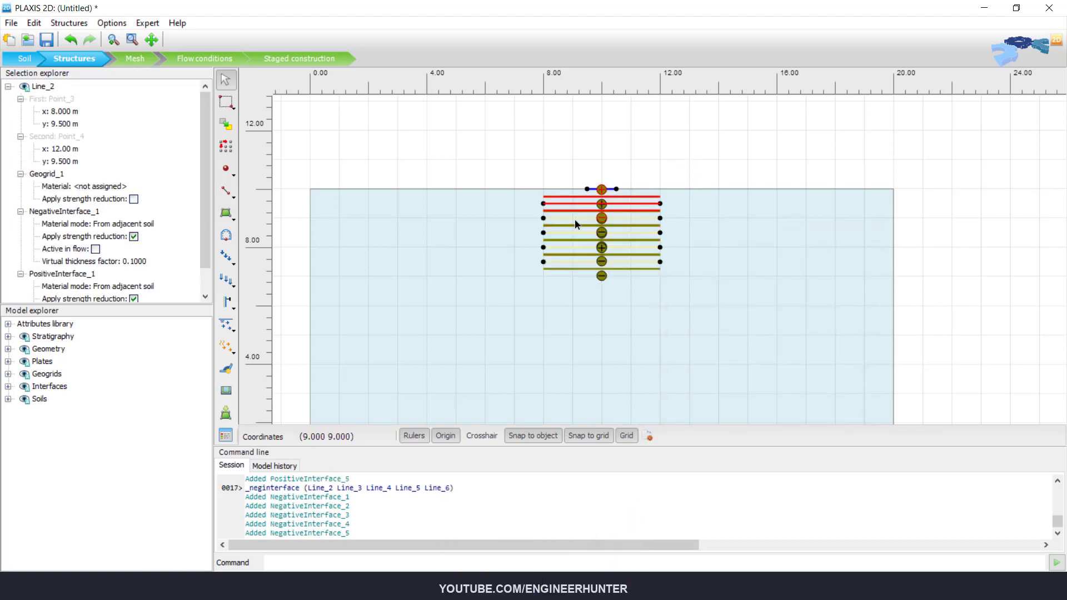
pyautogui.keyDown('ctrl'); pyautogui.click(575, 225); pyautogui.keyUp('ctrl')
pyautogui.keyDown('ctrl'); pyautogui.click(575, 239); pyautogui.keyUp('ctrl')
pyautogui.keyDown('ctrl'); pyautogui.click(575, 254); pyautogui.keyUp('ctrl')
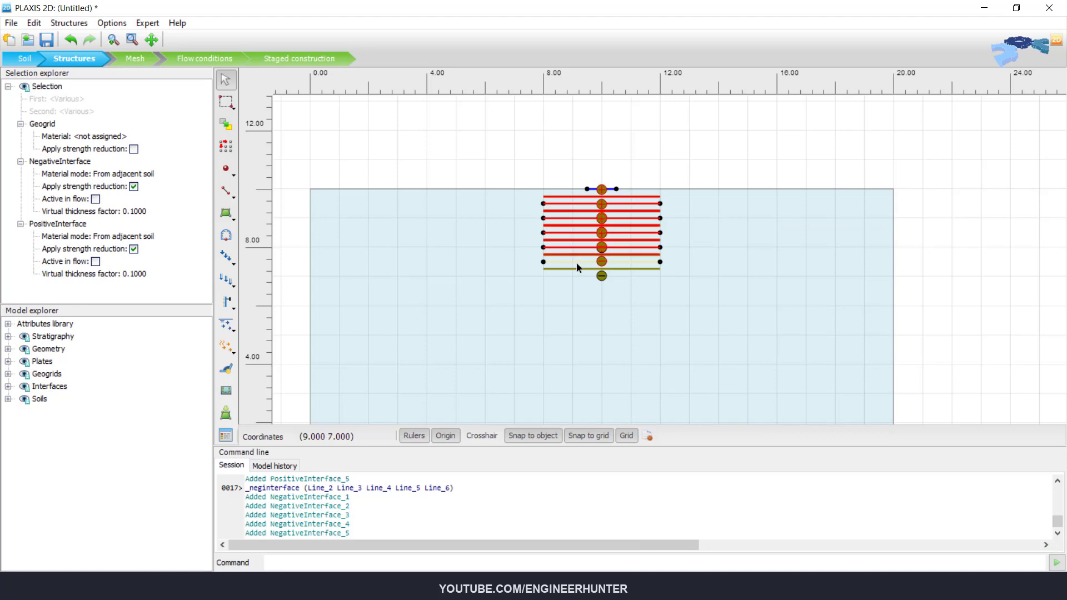
pyautogui.keyDown('ctrl'); pyautogui.click(575, 269); pyautogui.keyUp('ctrl')
pyautogui.click(105, 137)
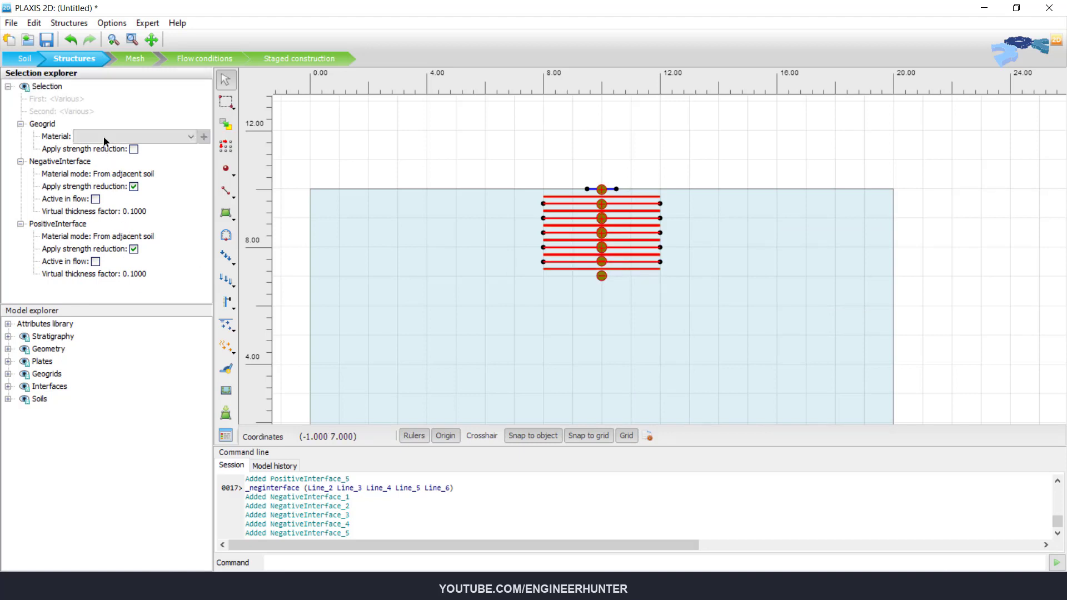
pyautogui.click(105, 136)
pyautogui.click(104, 146)
pyautogui.click(564, 156)
pyautogui.scroll(-3, 651, 160)
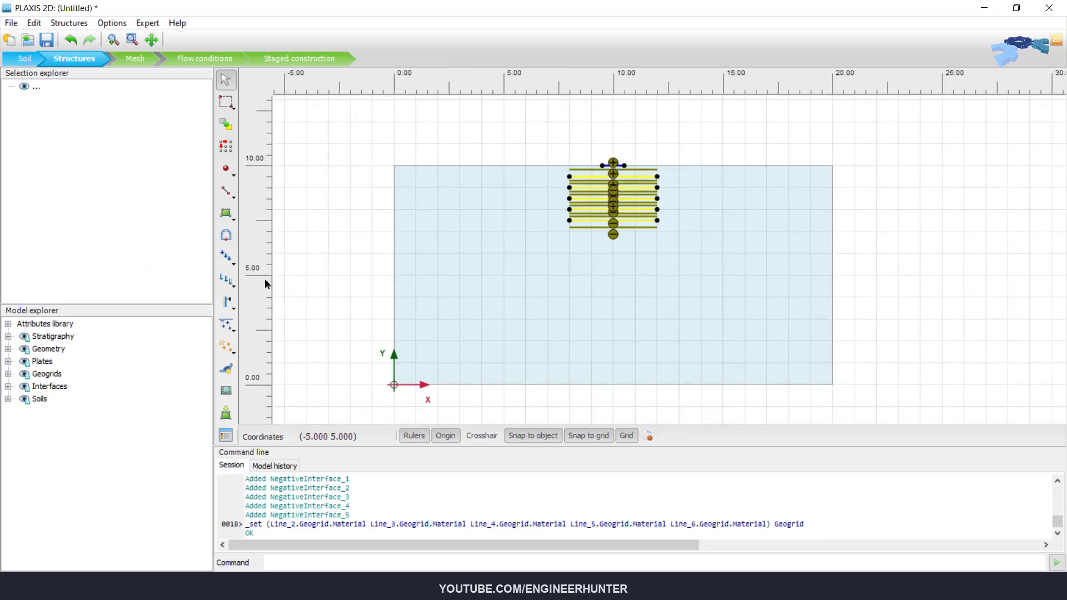
# Step: Draw a line load on the surface from (9.5, 10) to (10.5, 10)
pyautogui.click(227, 257)
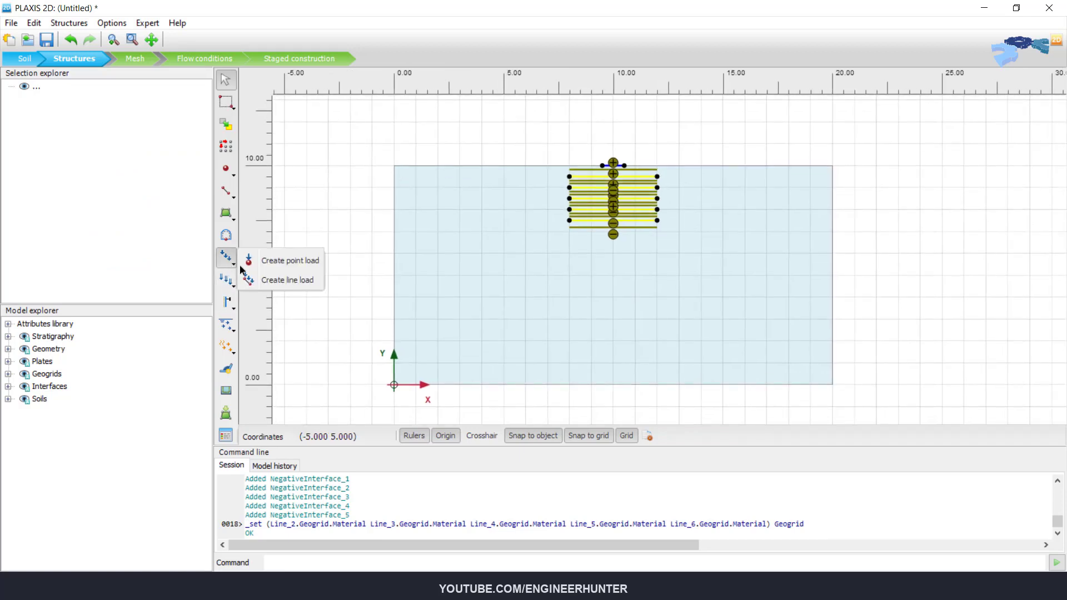
pyautogui.click(260, 281)
pyautogui.scroll(3, 639, 167)
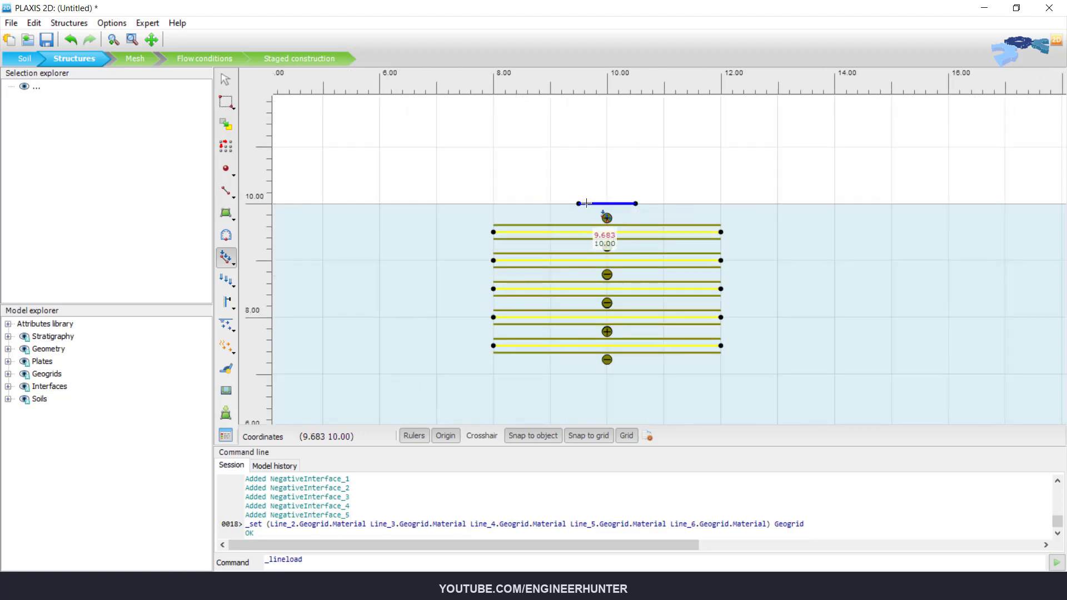
pyautogui.click(579, 204)
pyautogui.click(635, 203)
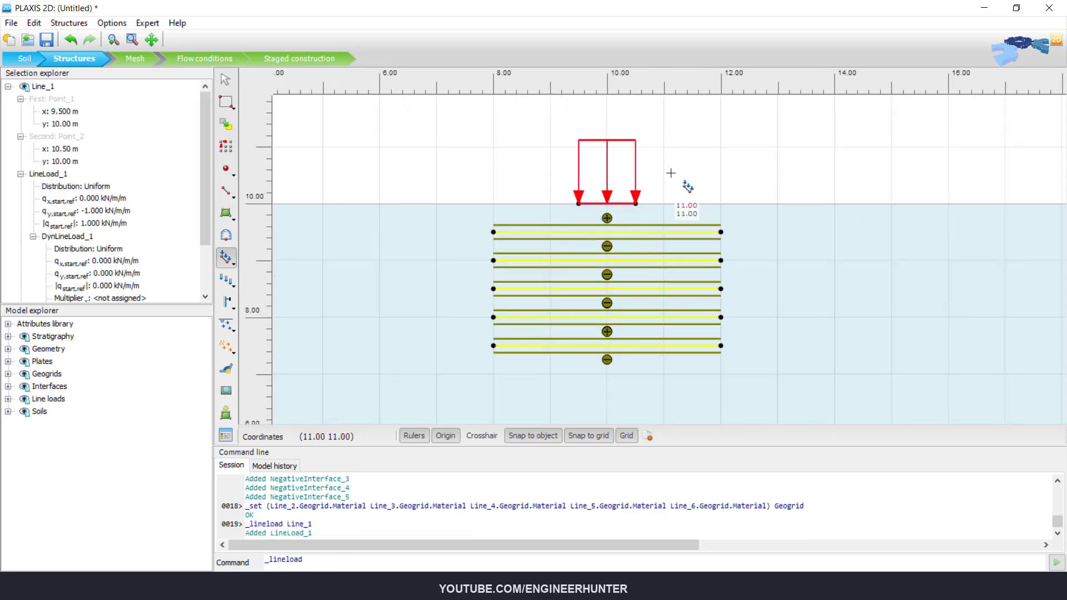
pyautogui.press('Escape')
# Step: Set the line load's qy,start,ref to -200 kN/m/m and verify it
pyautogui.scroll(-5, 669, 168)
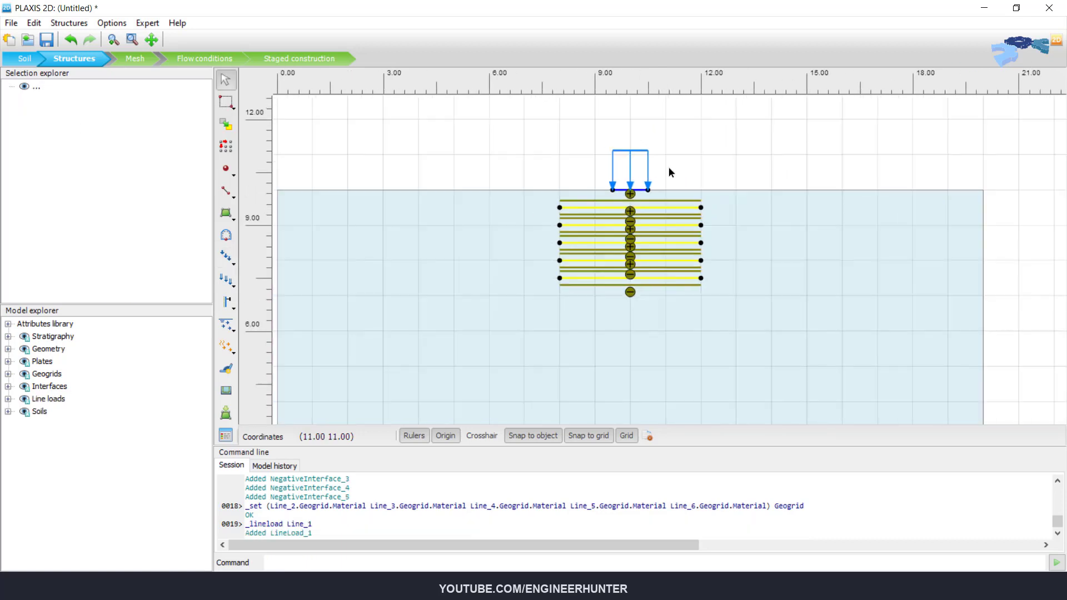
pyautogui.click(647, 162)
pyautogui.scroll(-3, 100, 183)
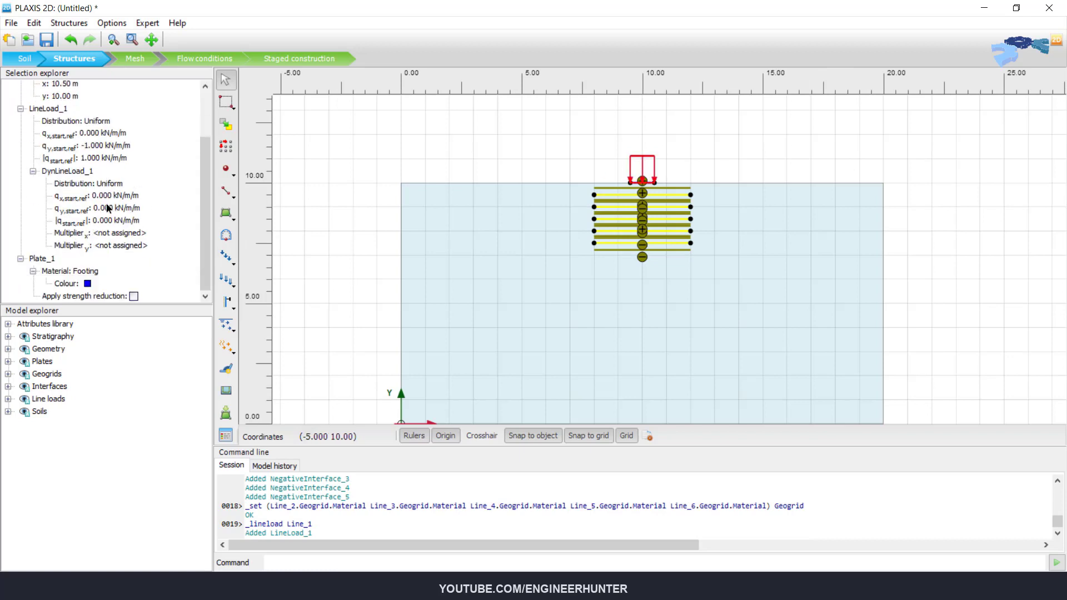
pyautogui.click(93, 148)
pyautogui.write('-200')
pyautogui.press('Tab')
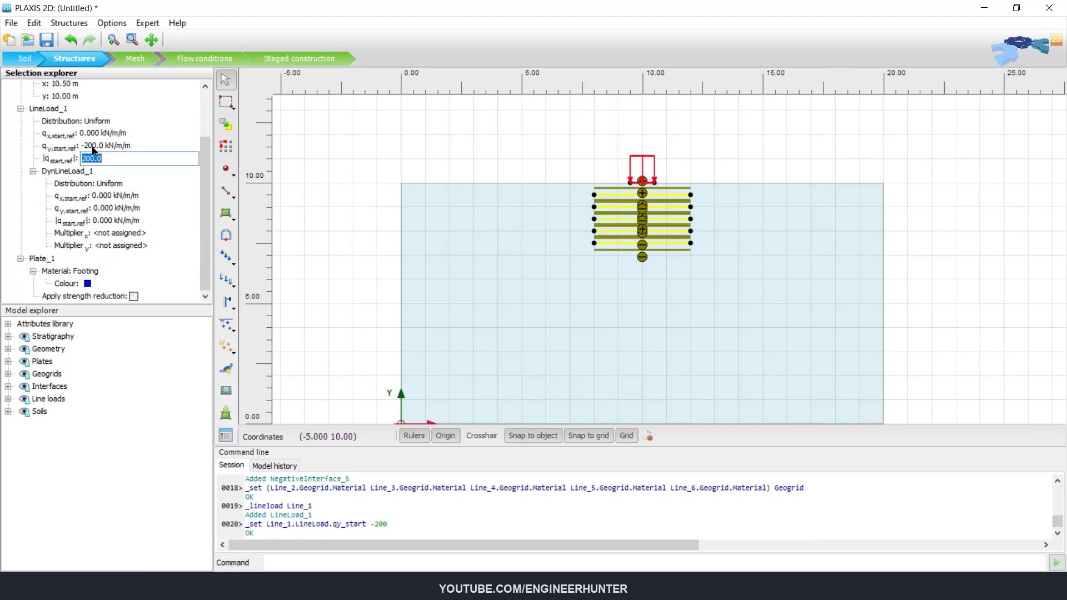
pyautogui.click(297, 150)
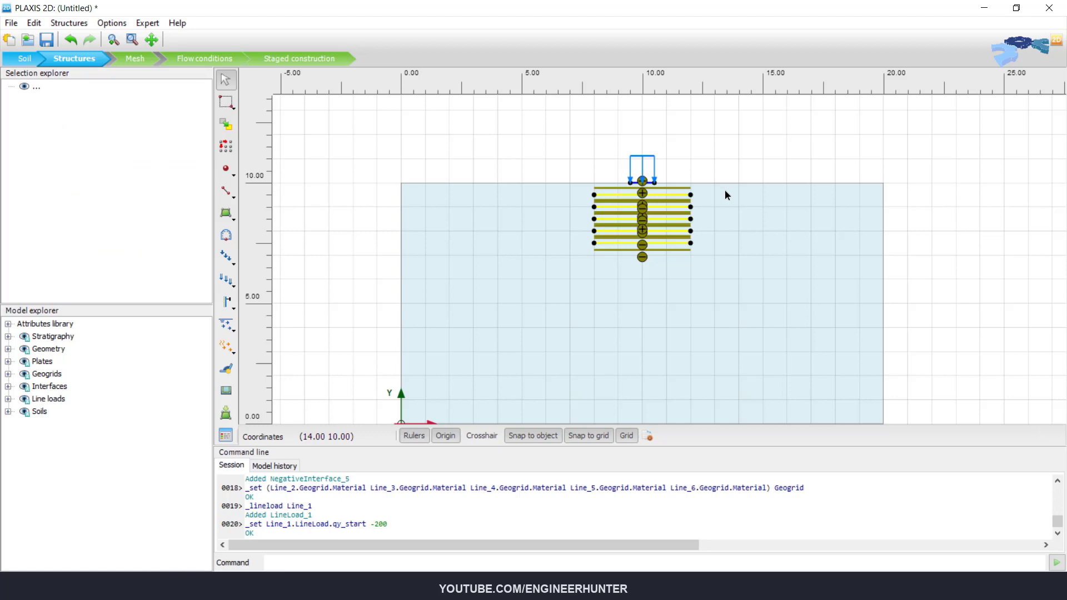
pyautogui.click(654, 166)
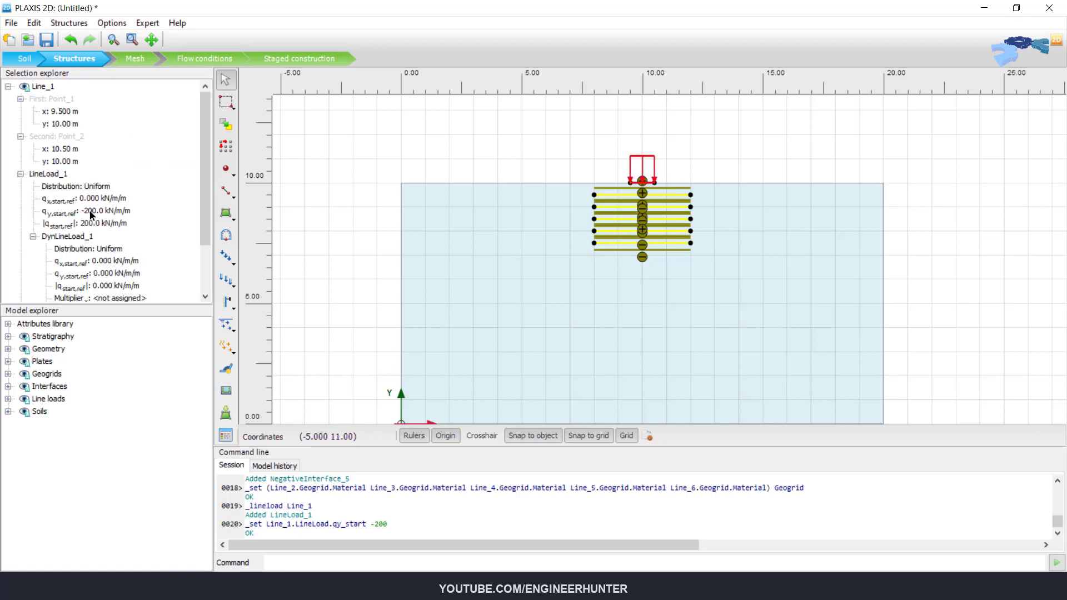
pyautogui.click(709, 150)
pyautogui.scroll(-2, 672, 159)
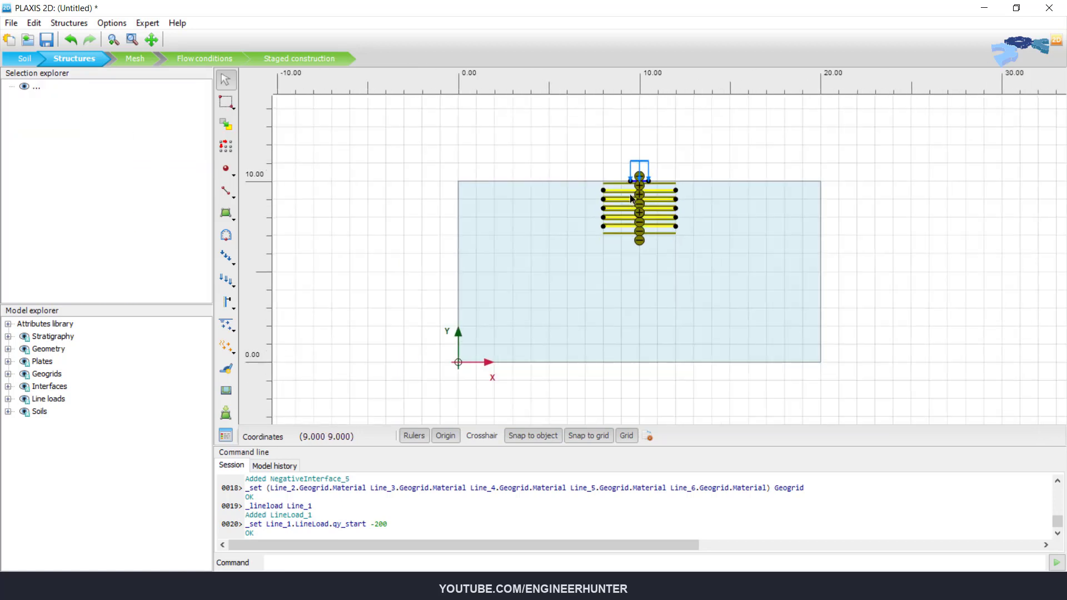
pyautogui.scroll(1, 559, 158)
# Step: Generate a Medium mesh (720 elements) and display it in Output
pyautogui.click(135, 59)
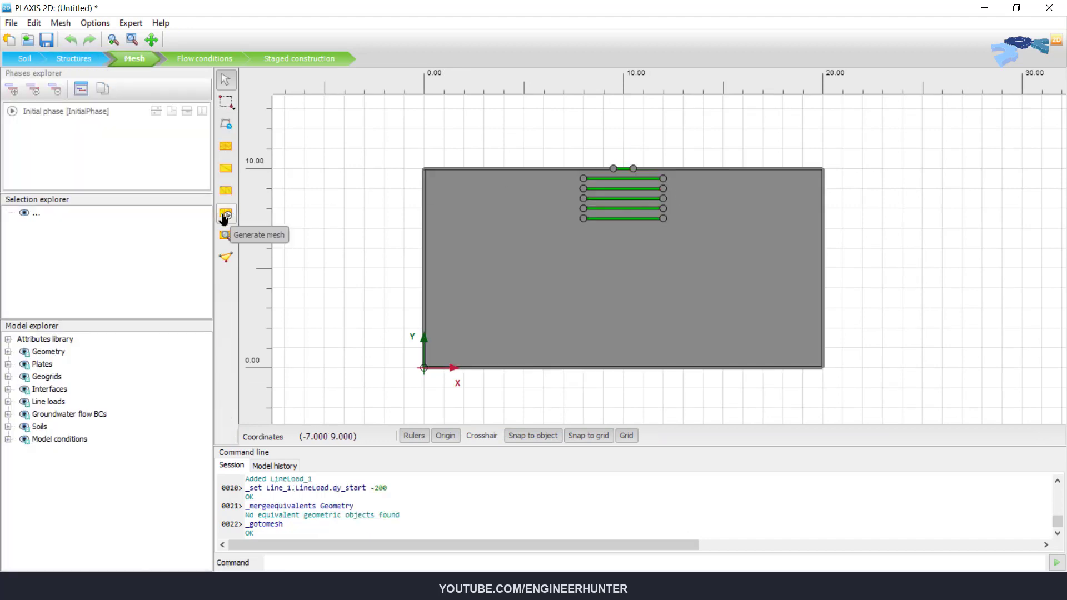
pyautogui.click(714, 327)
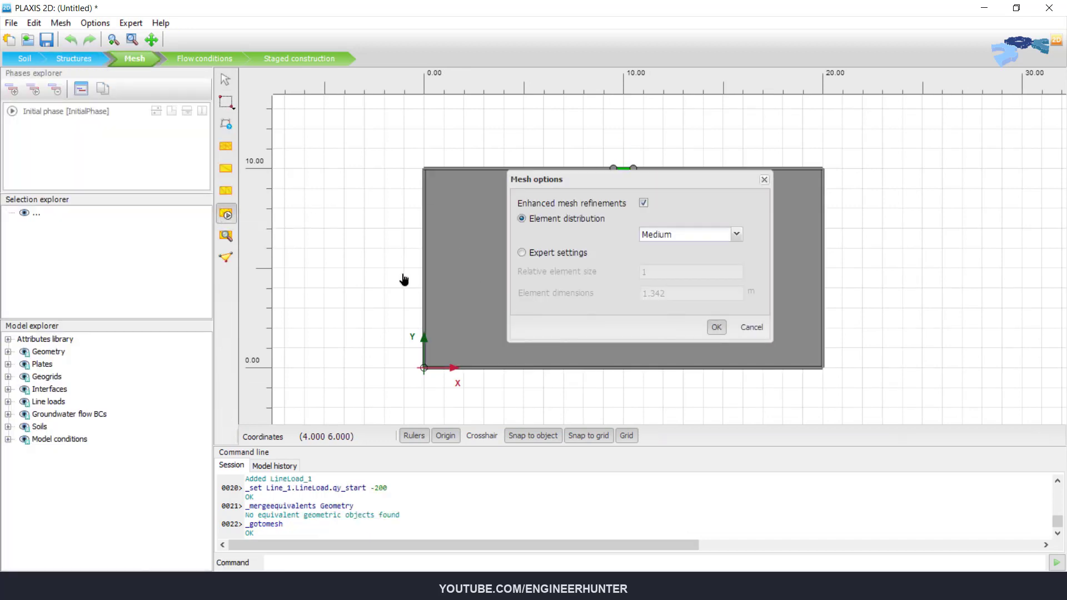
pyautogui.click(226, 235)
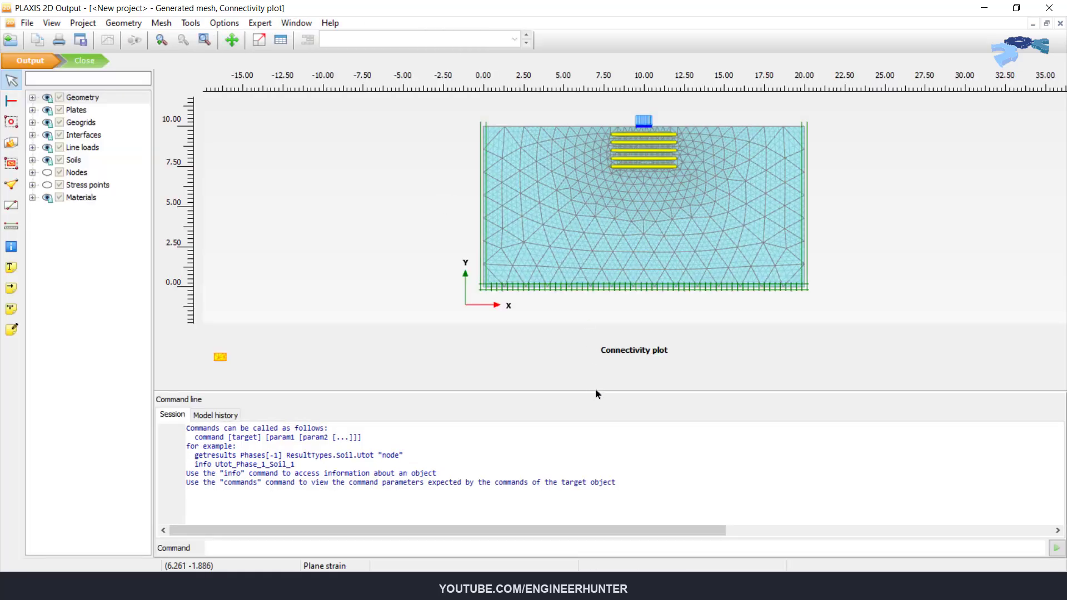
# Step: Enlarge and inspect the generated mesh plot, then close Output and switch to staged construction
pyautogui.moveTo(595, 393); pyautogui.dragTo(576, 506)
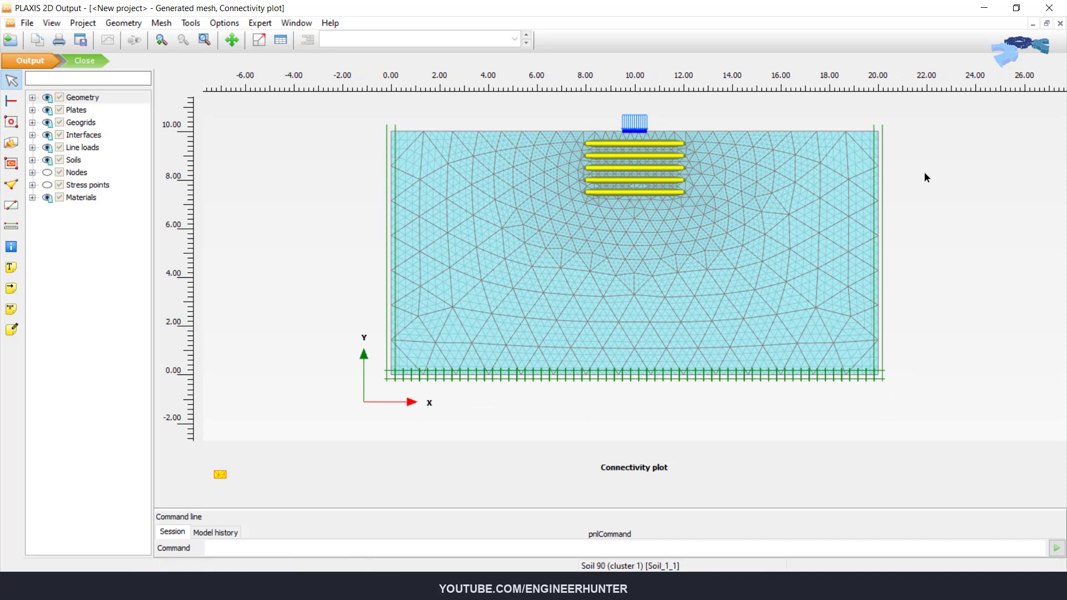
pyautogui.moveTo(951, 186); pyautogui.dragTo(940, 189)
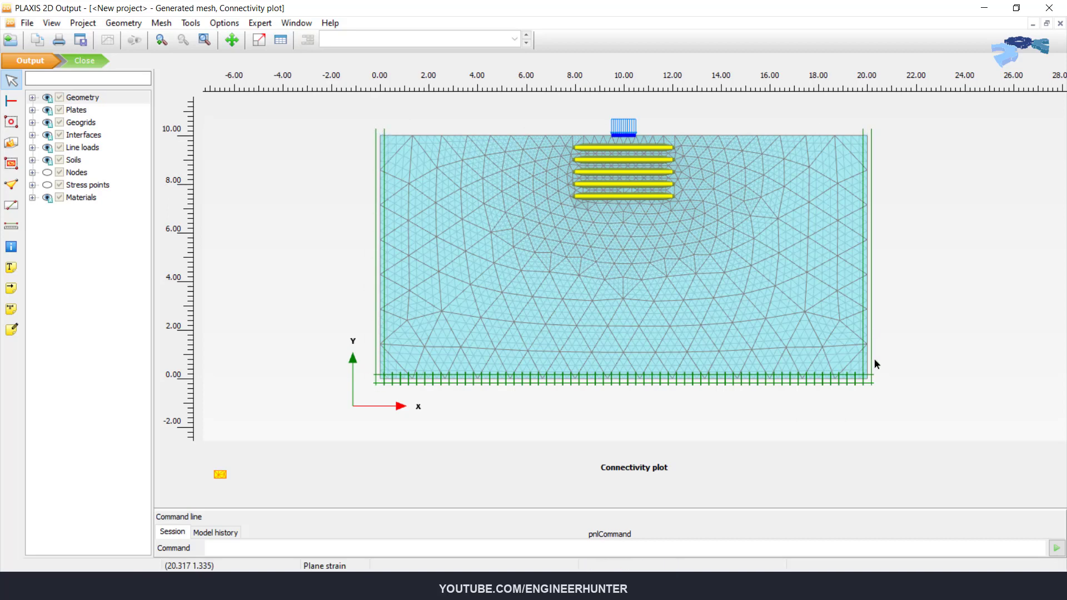
pyautogui.click(92, 65)
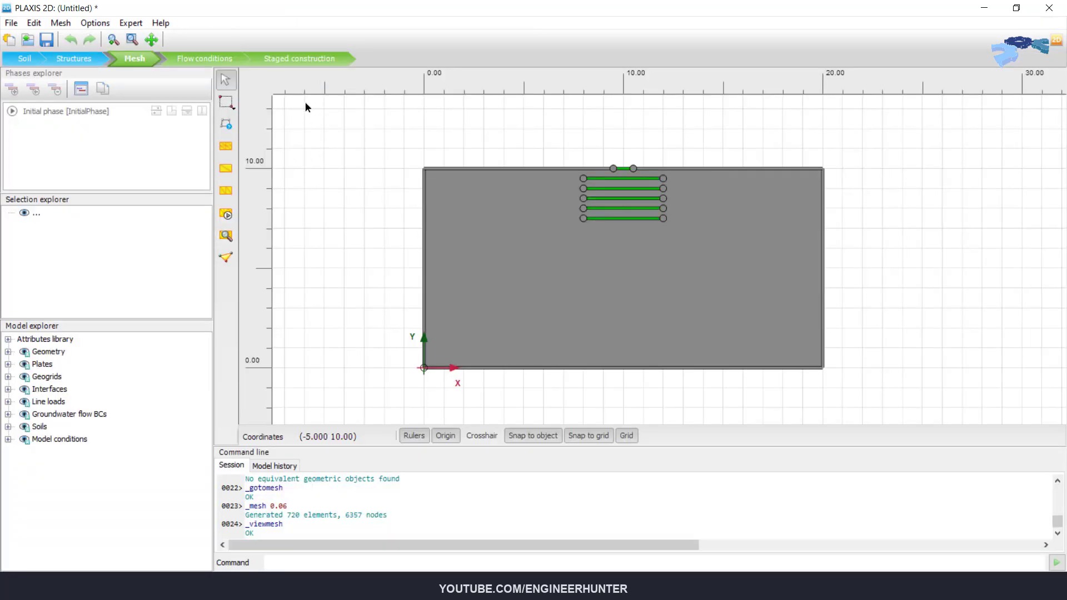
pyautogui.click(306, 58)
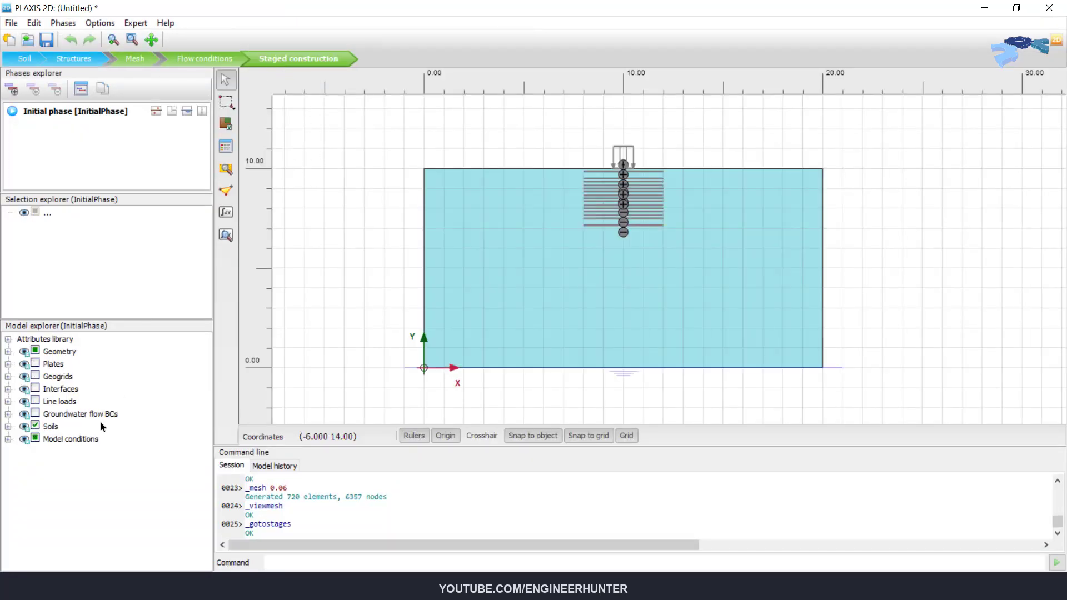
# Step: Set the BoundaryXMin and BoundaryXMax deformation conditions to Horizontally fixed for the Initial phase
pyautogui.click(8, 439)
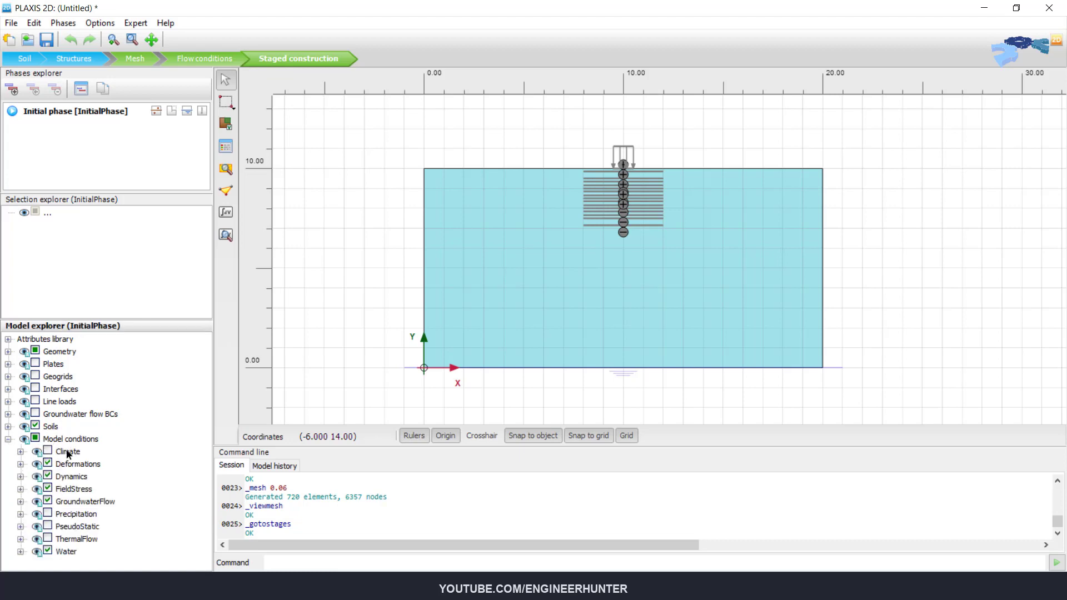
pyautogui.click(20, 464)
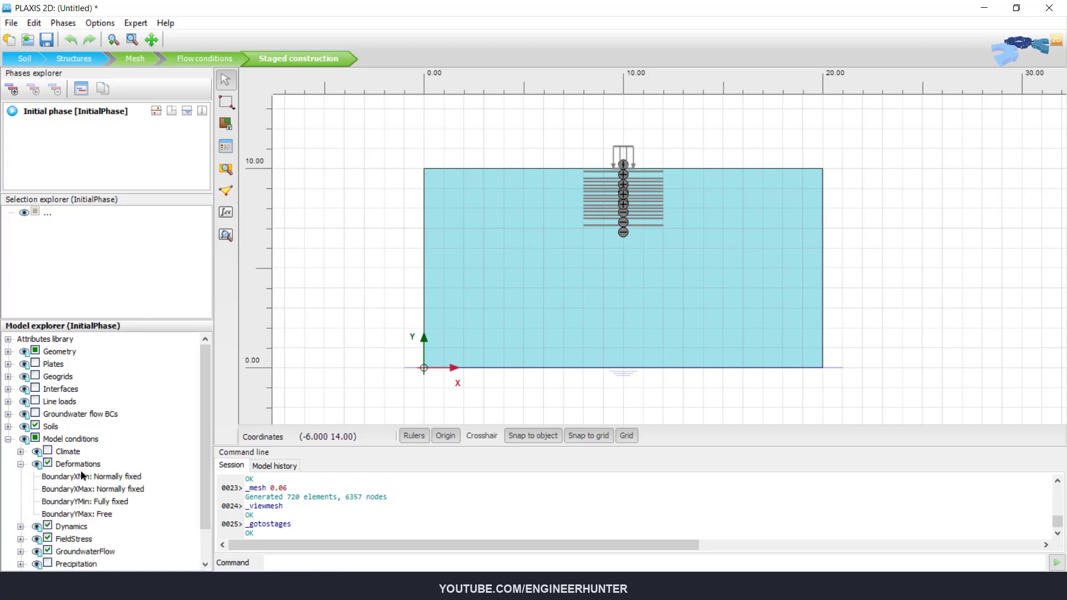
pyautogui.scroll(-1, 113, 487)
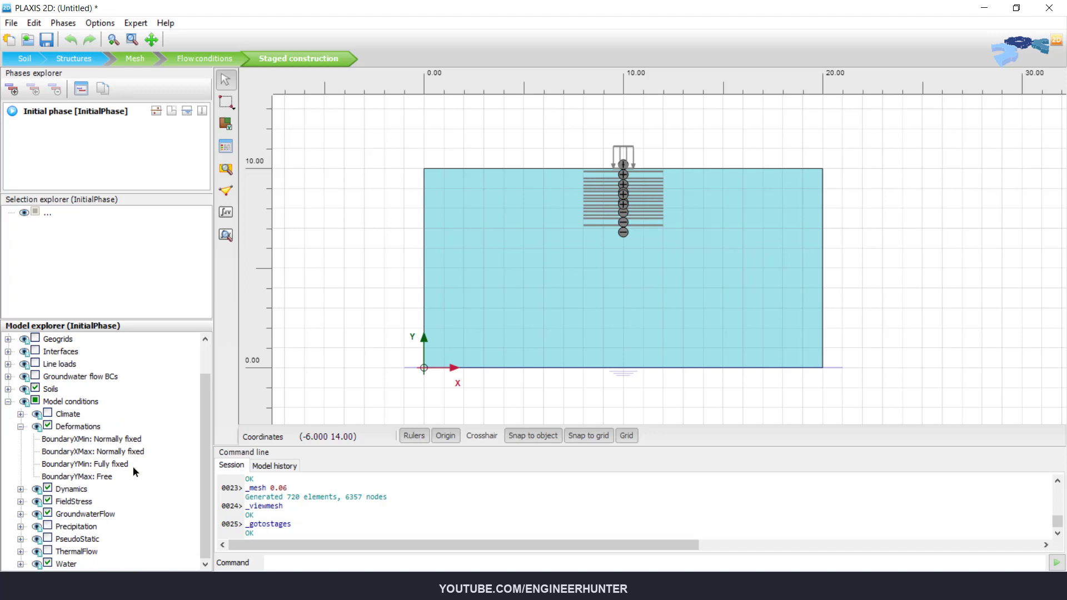
pyautogui.click(129, 439)
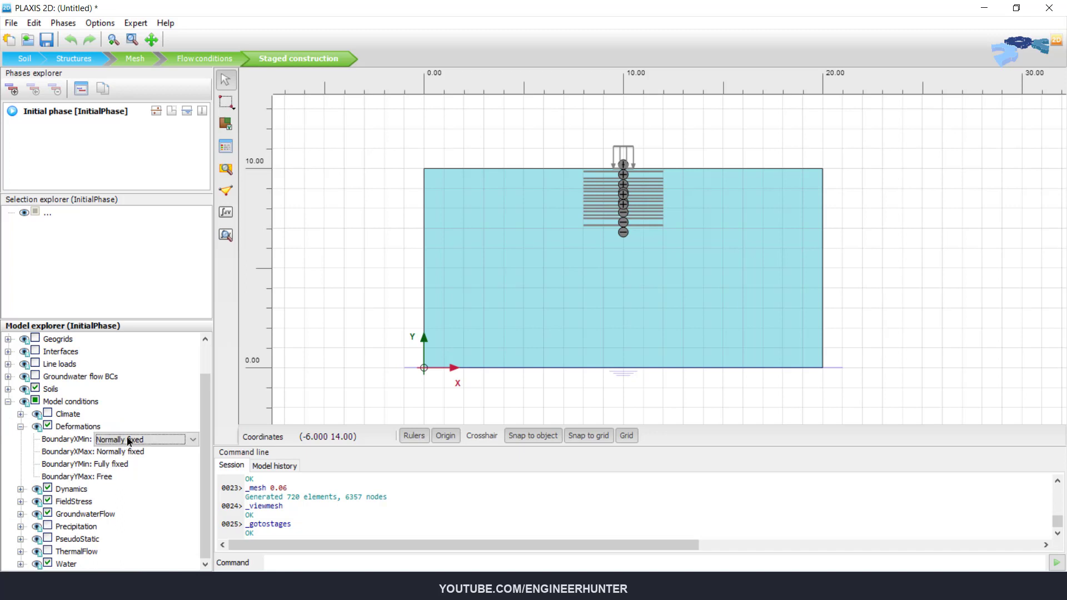
pyautogui.click(98, 441)
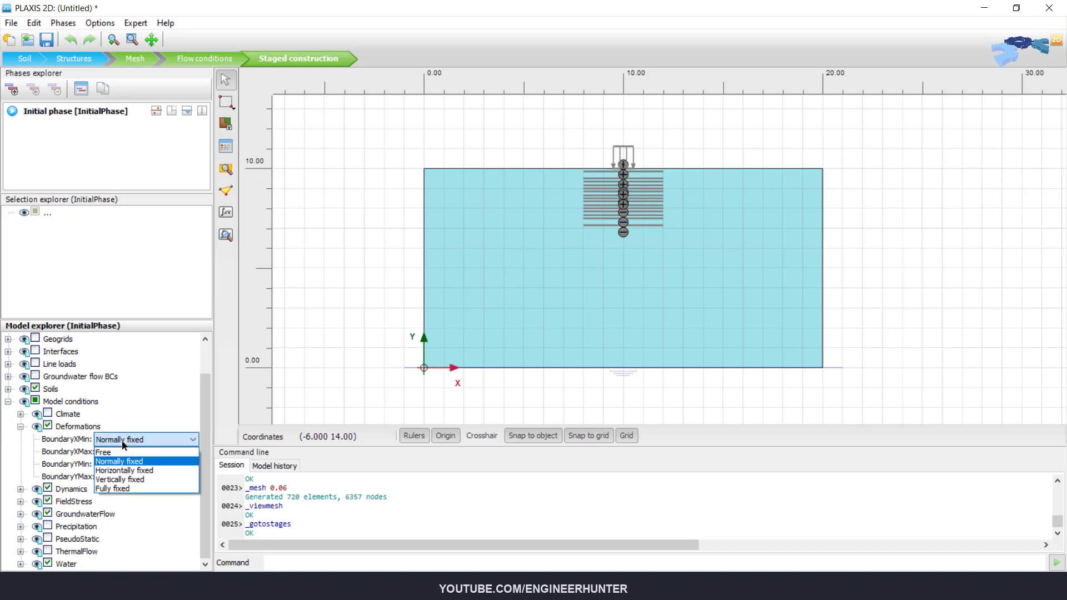
pyautogui.click(128, 471)
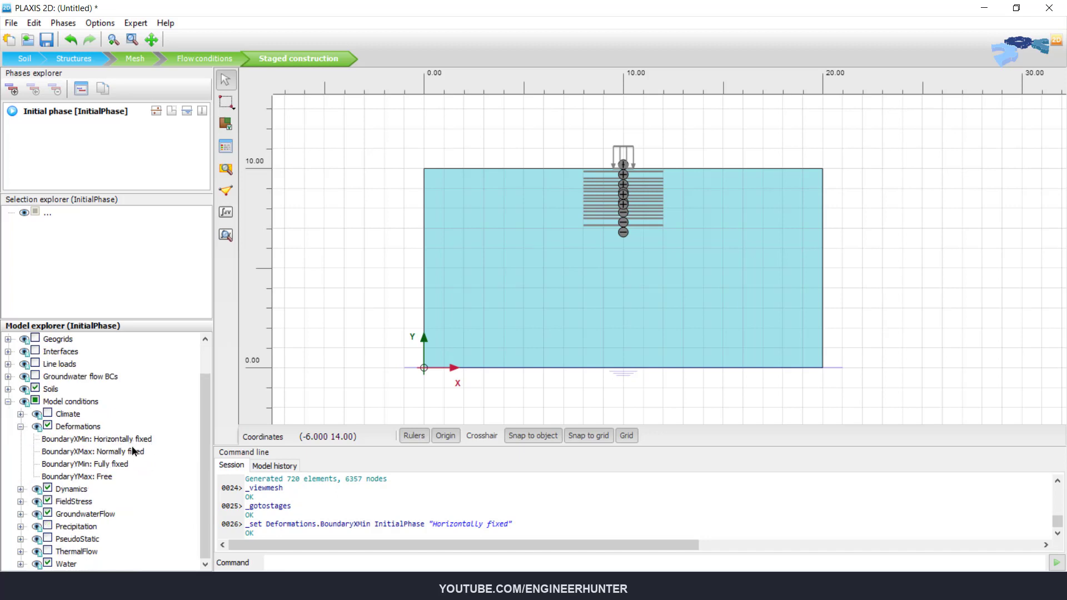
pyautogui.click(136, 451)
pyautogui.click(137, 452)
pyautogui.click(136, 483)
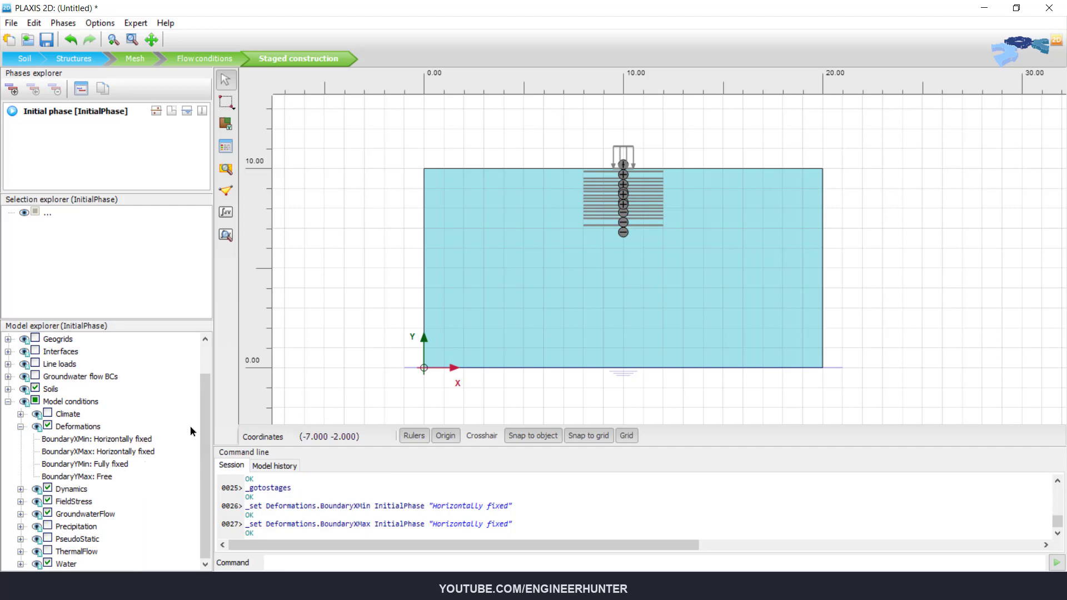
pyautogui.scroll(-1, 421, 169)
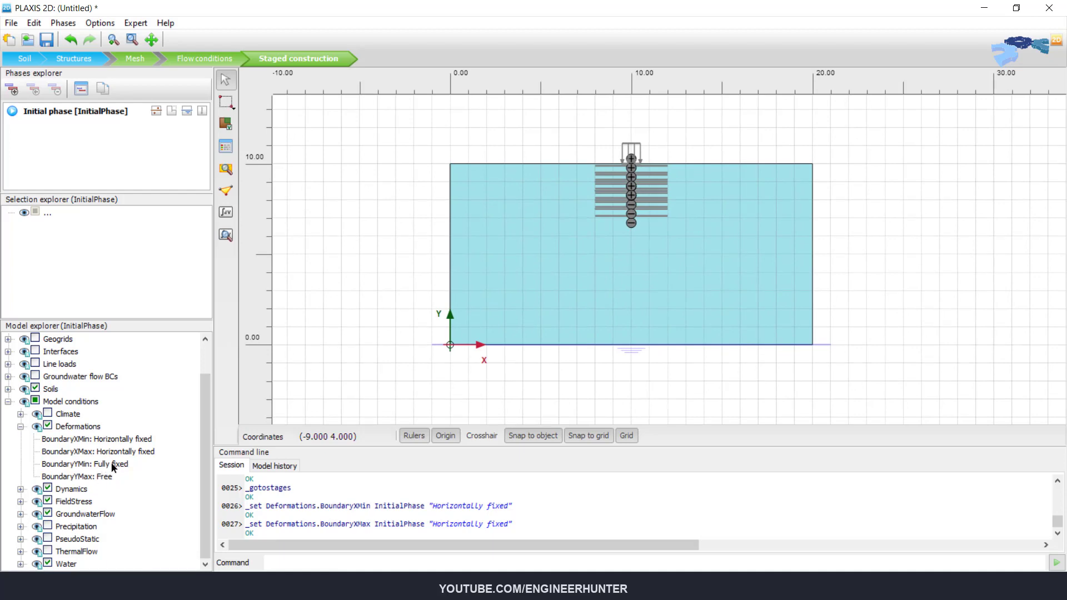
# Step: Collapse the model conditions and add Phase_1 after the Initial phase
pyautogui.click(20, 426)
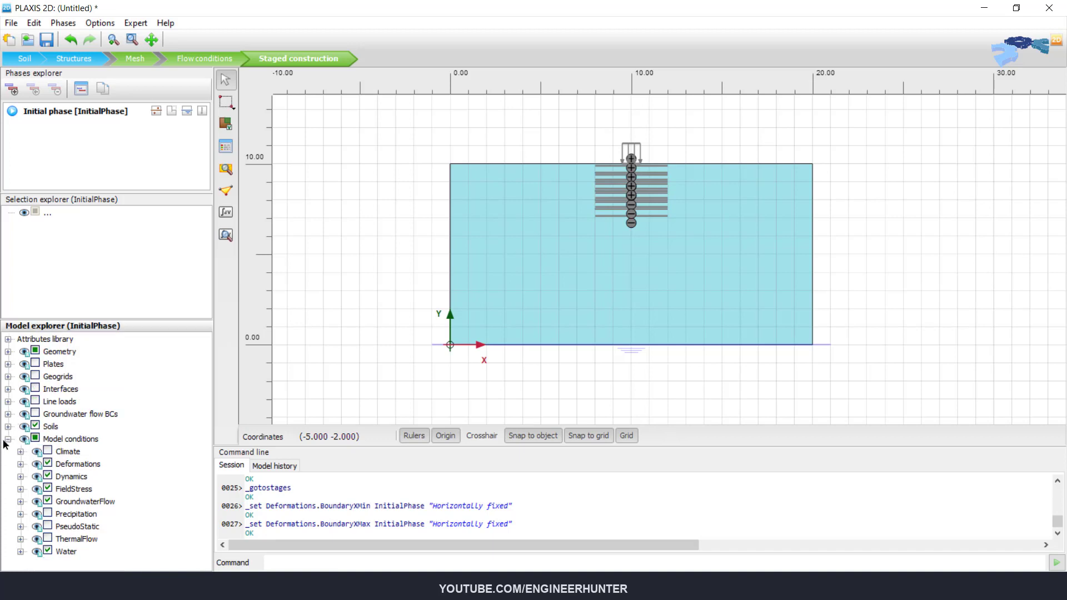
pyautogui.click(7, 439)
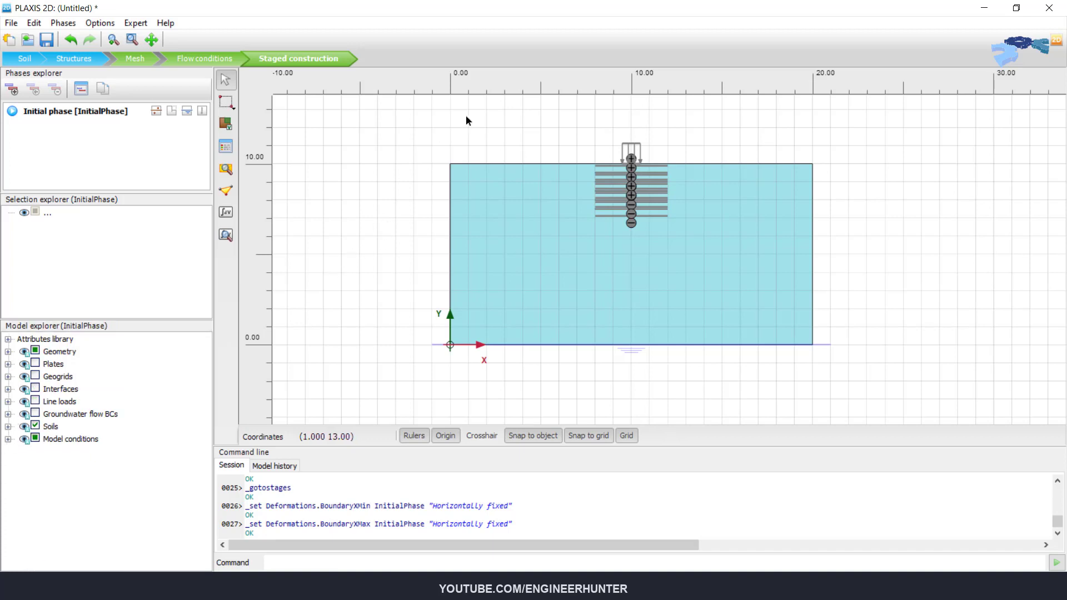
pyautogui.scroll(1, 466, 115)
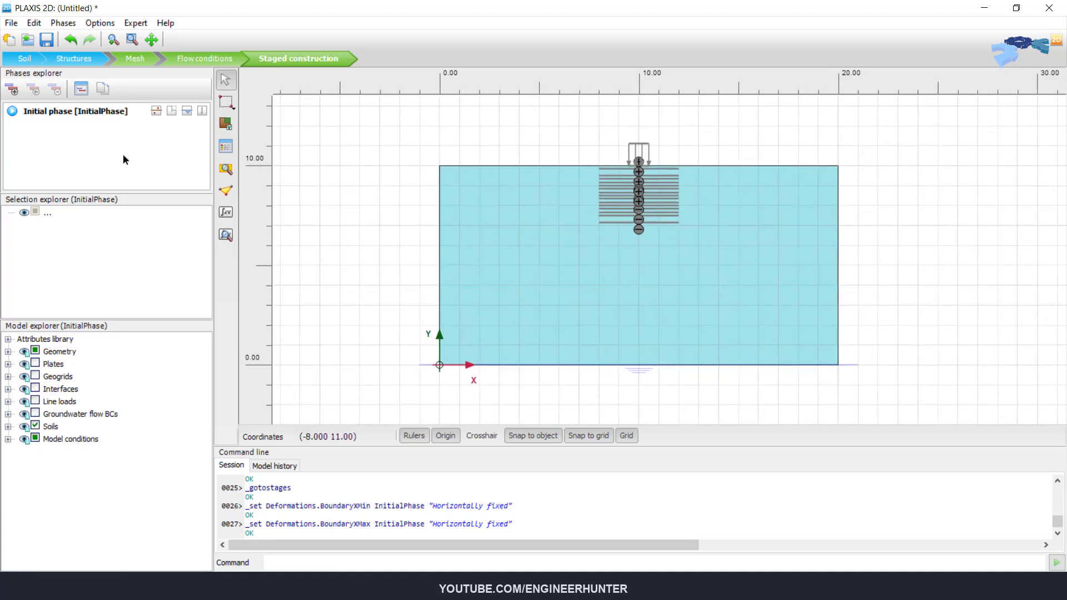
pyautogui.click(12, 90)
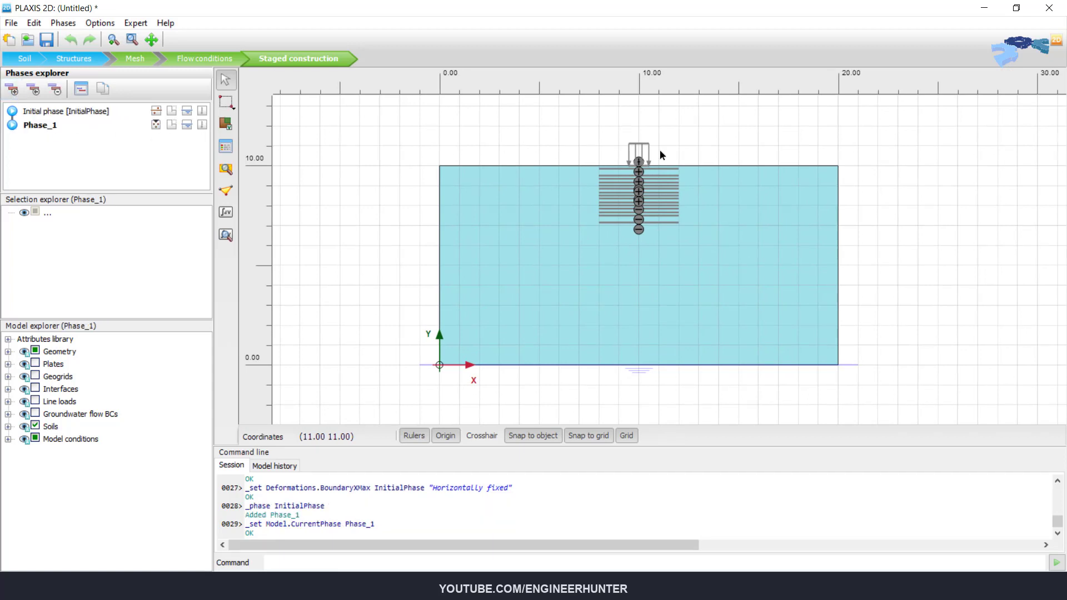
# Step: Activate the footing plate and line load in Phase_1, then zoom out to show the whole soil block
pyautogui.scroll(1, 650, 139)
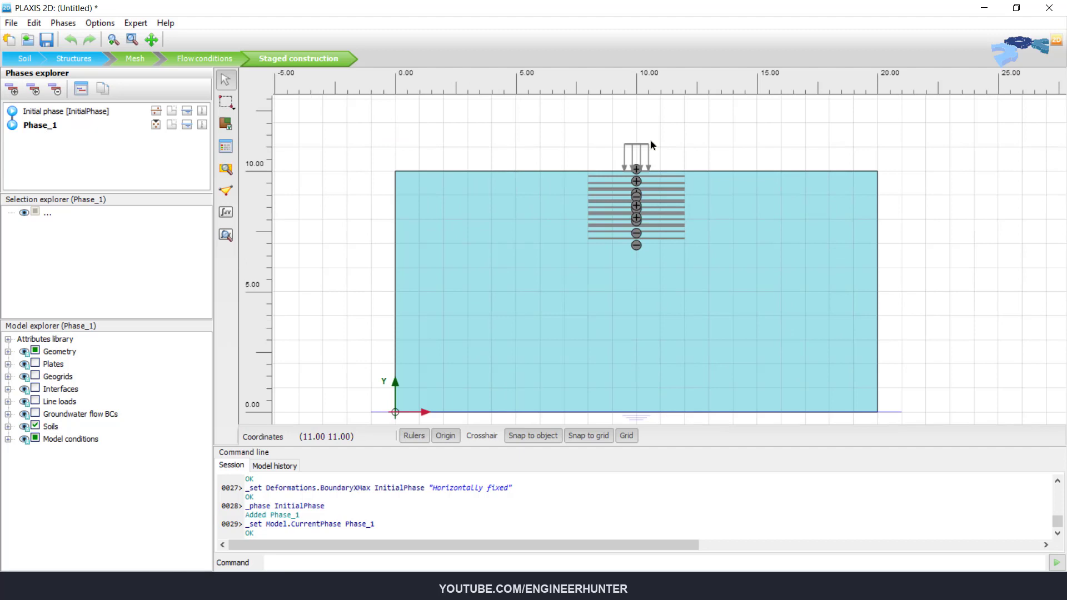
pyautogui.scroll(2, 651, 145)
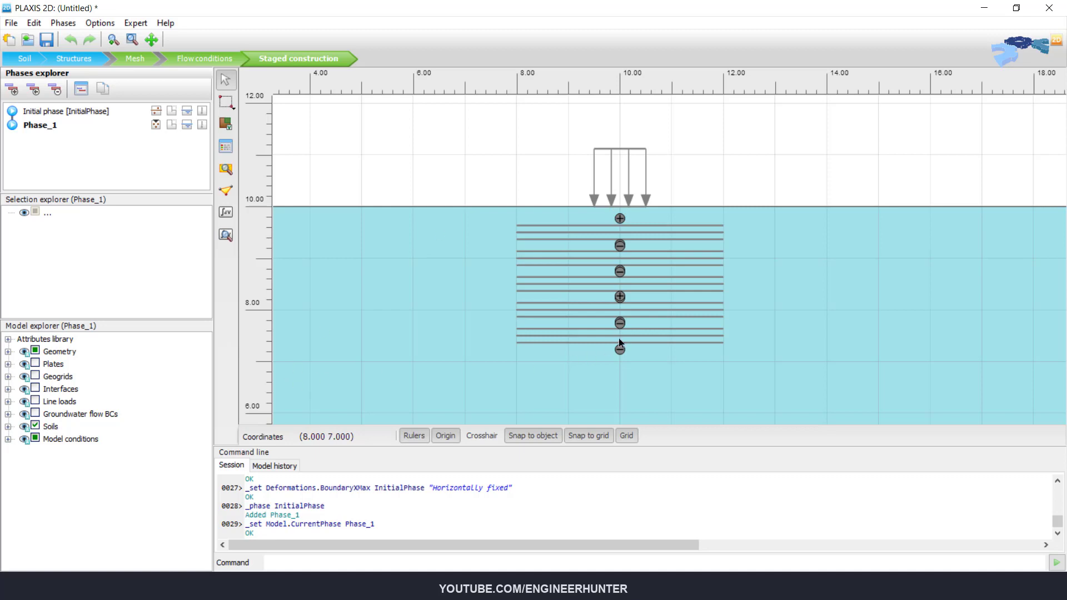
pyautogui.click(35, 363)
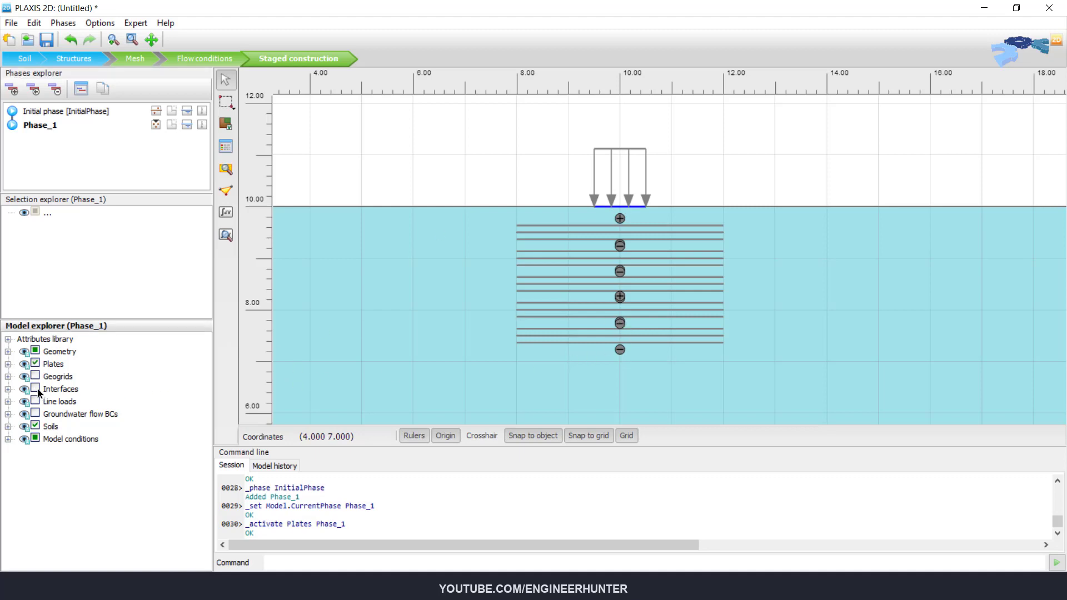
pyautogui.click(35, 400)
pyautogui.scroll(-2, 550, 200)
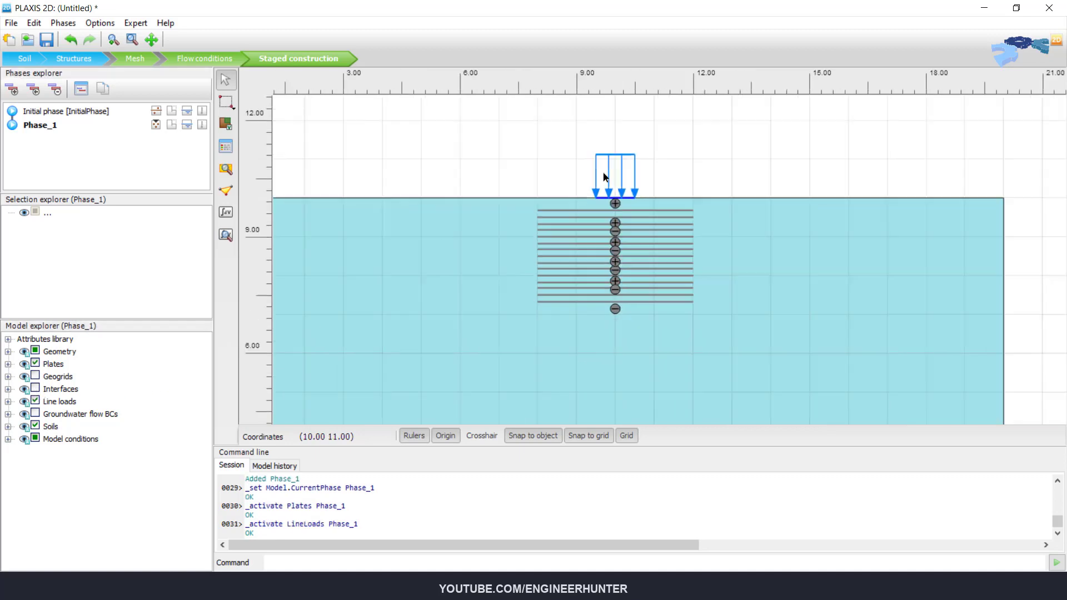
pyautogui.scroll(-1, 621, 222)
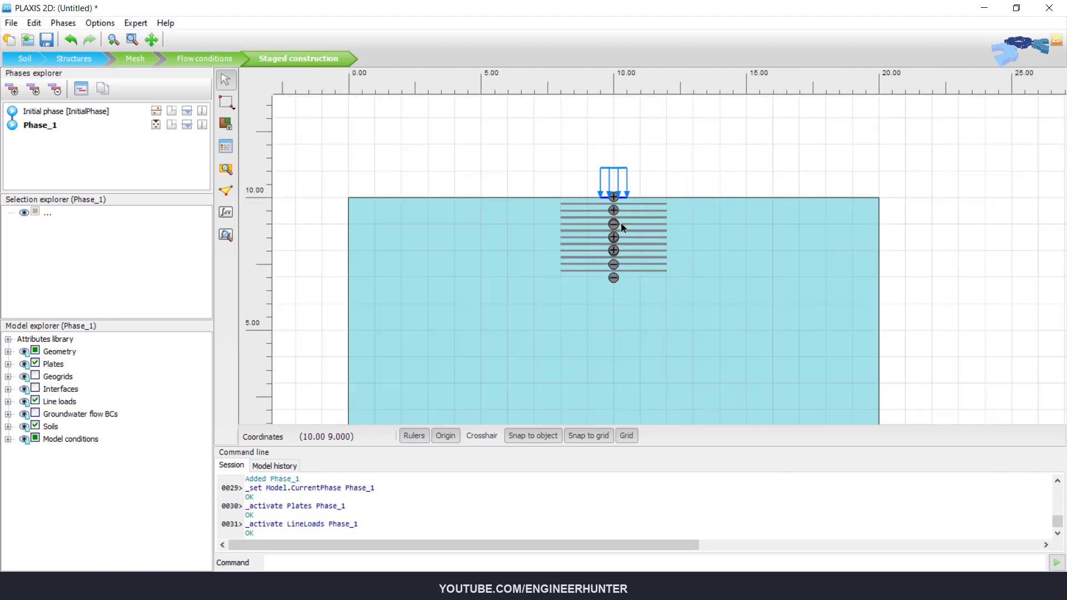
pyautogui.scroll(-1, 568, 270)
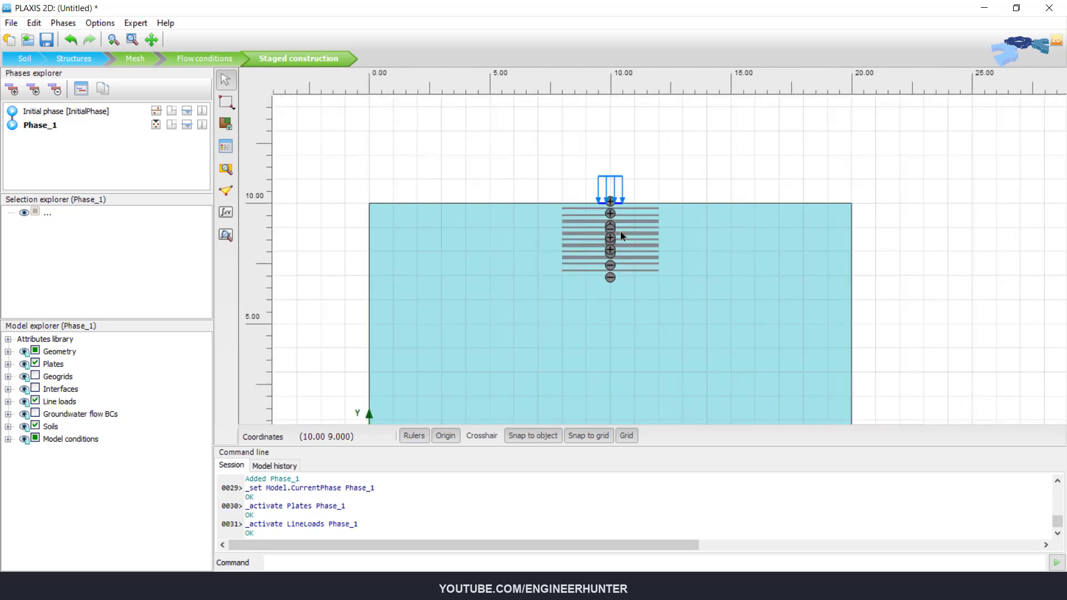
pyautogui.scroll(-1, 565, 202)
pyautogui.moveTo(565, 202); pyautogui.dragTo(561, 169)
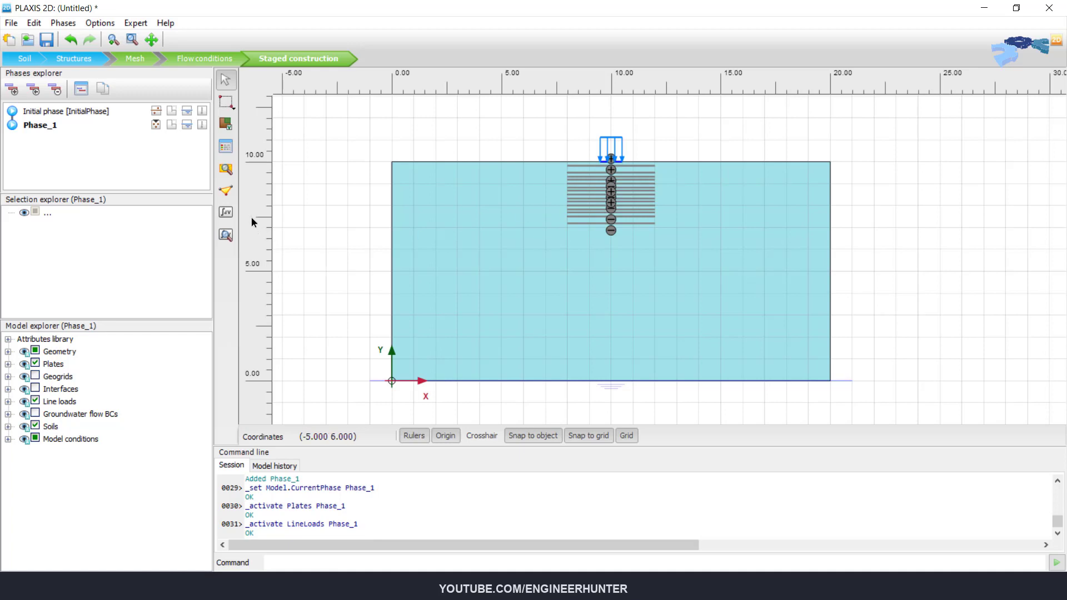
# Step: Pick Node 1585 nearest to (10, 10) as the curve point, then close Output
pyautogui.click(230, 194)
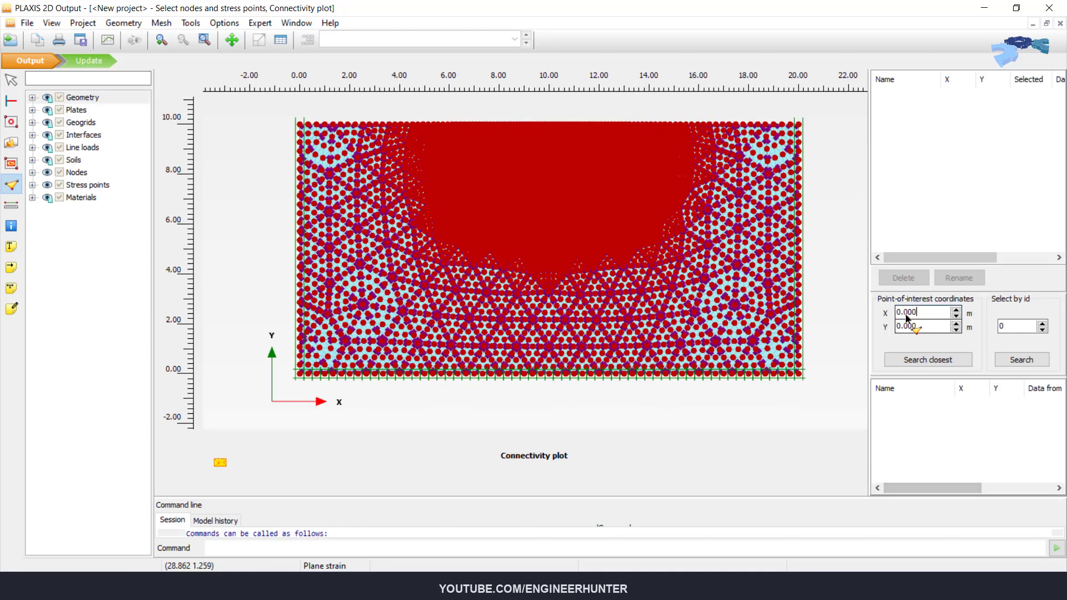
pyautogui.doubleClick(911, 313)
pyautogui.write('10')
pyautogui.press('Tab')
pyautogui.write('10')
pyautogui.click(970, 364)
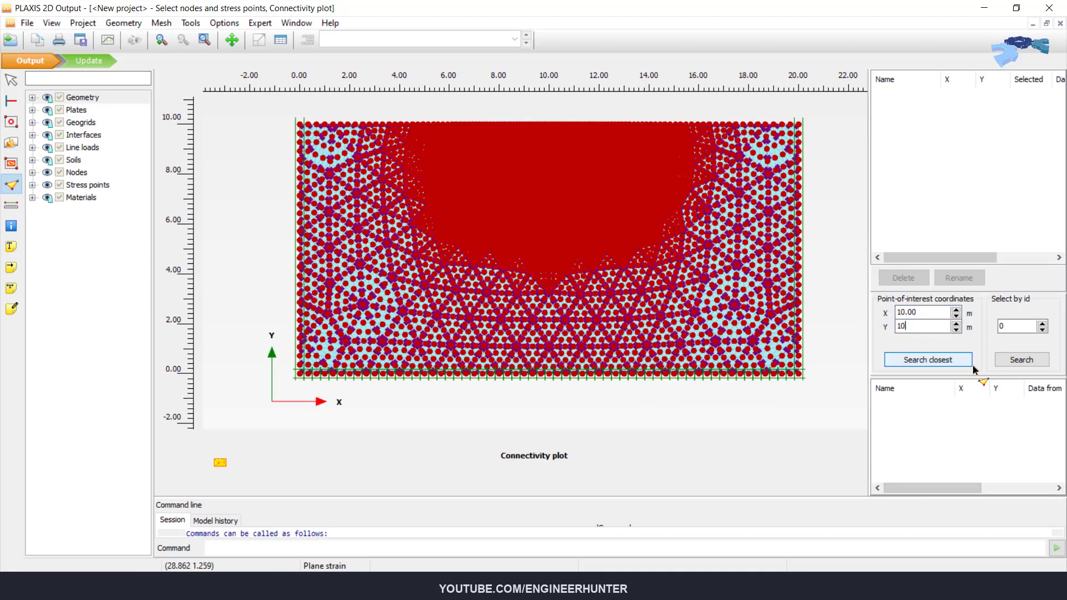
pyautogui.click(915, 407)
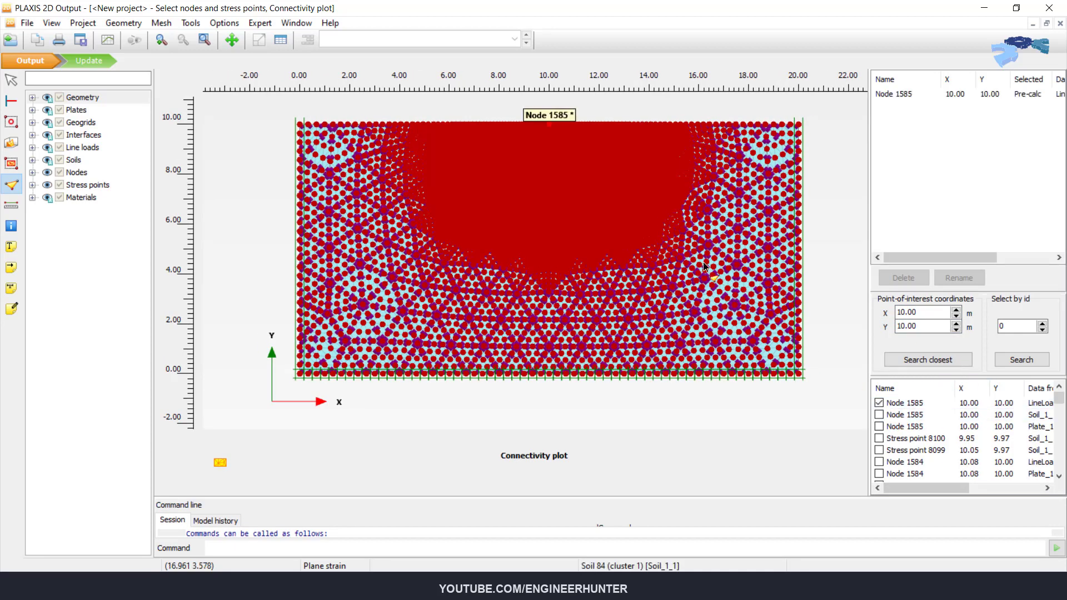
pyautogui.click(114, 60)
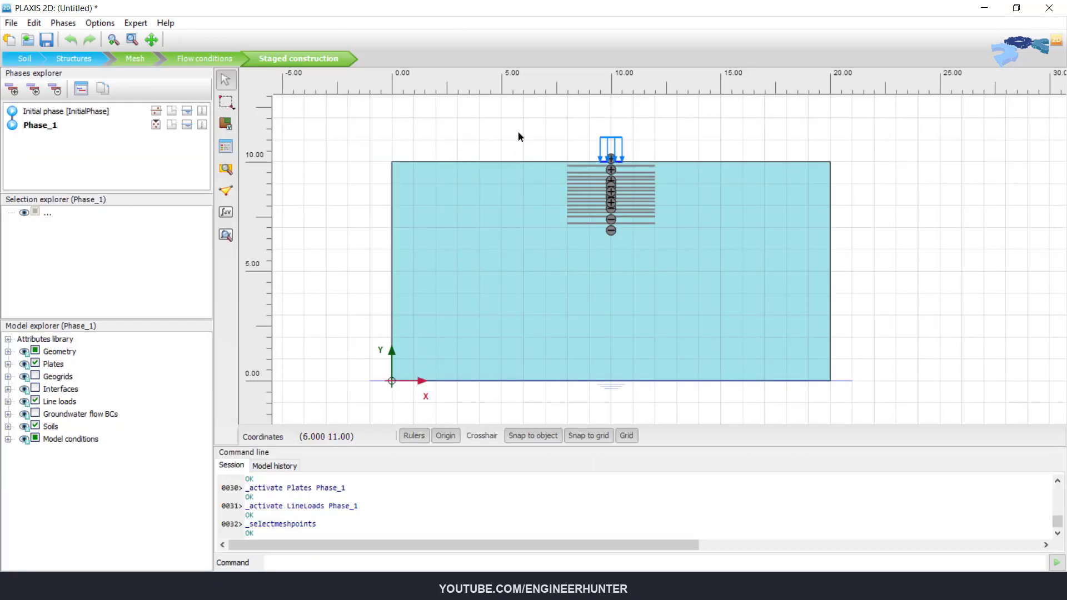
# Step: Calculate Phase_1 and view its deformed mesh, maximum displacement 0.08391 m
pyautogui.click(226, 235)
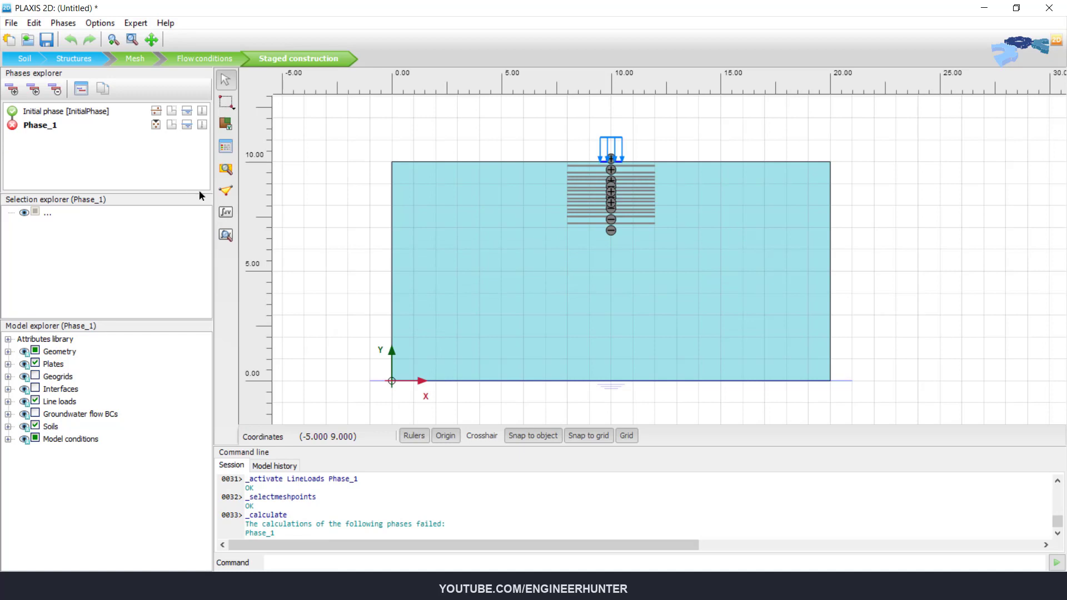
pyautogui.click(227, 236)
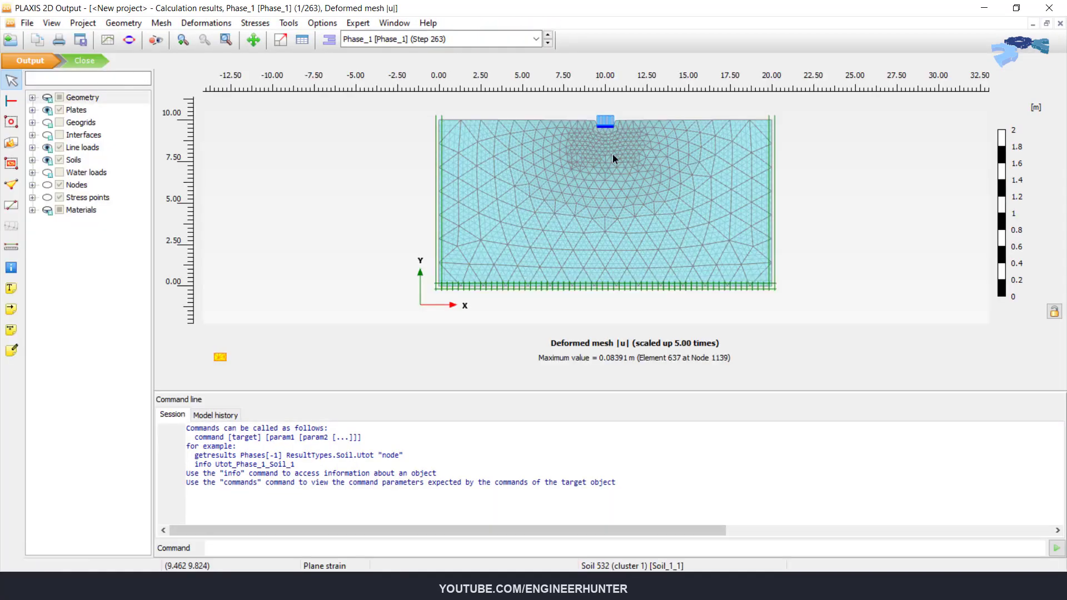
# Step: Start a new chart in the Curves manager with Project > Multiplier > ΣMstage on the X-axis
pyautogui.moveTo(620, 392); pyautogui.dragTo(609, 505)
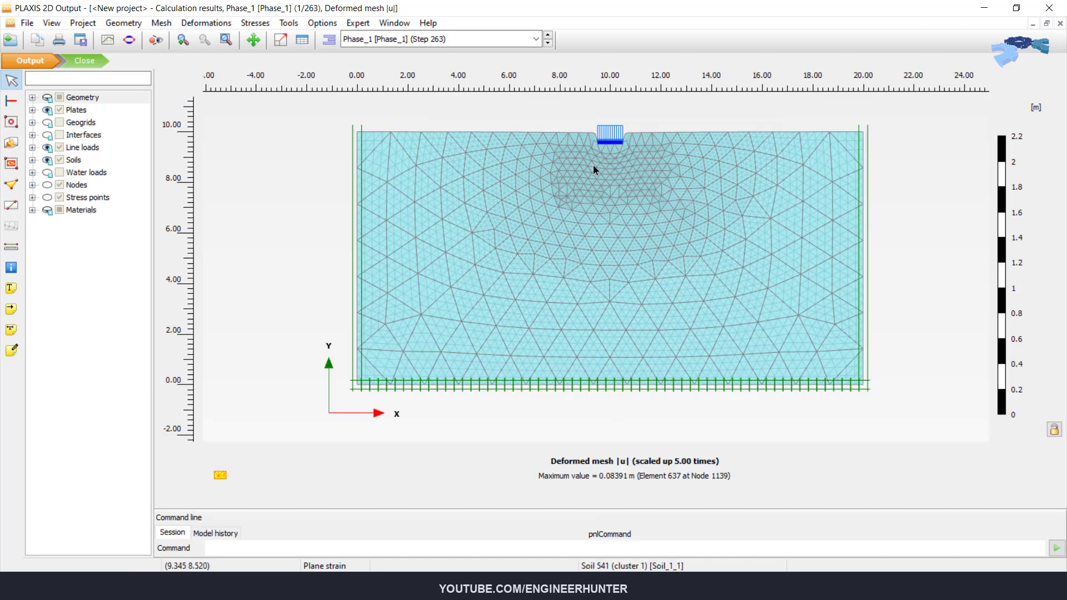
pyautogui.click(106, 40)
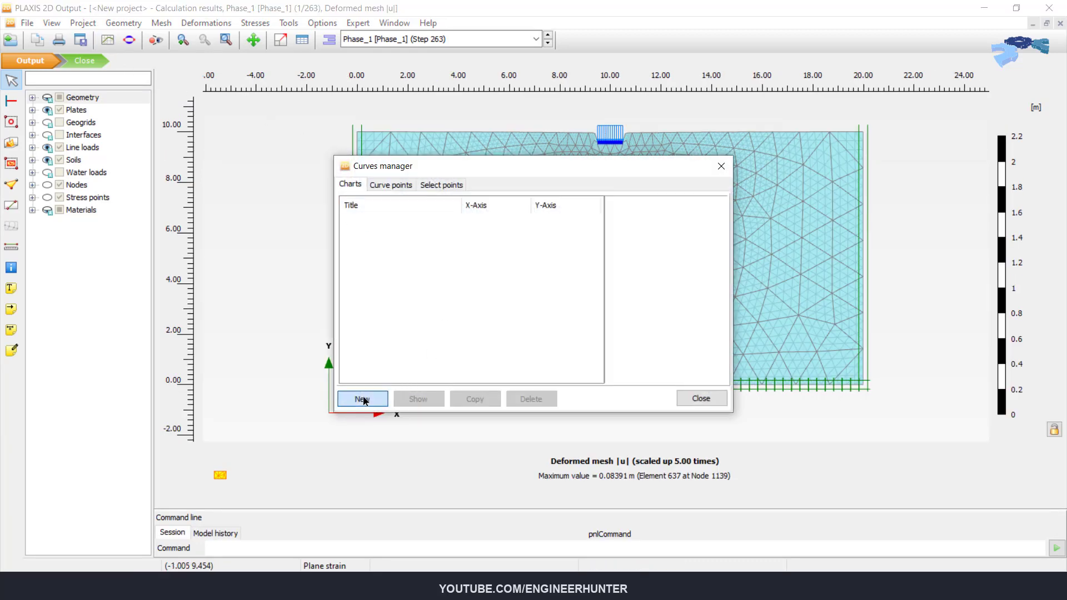
pyautogui.click(363, 400)
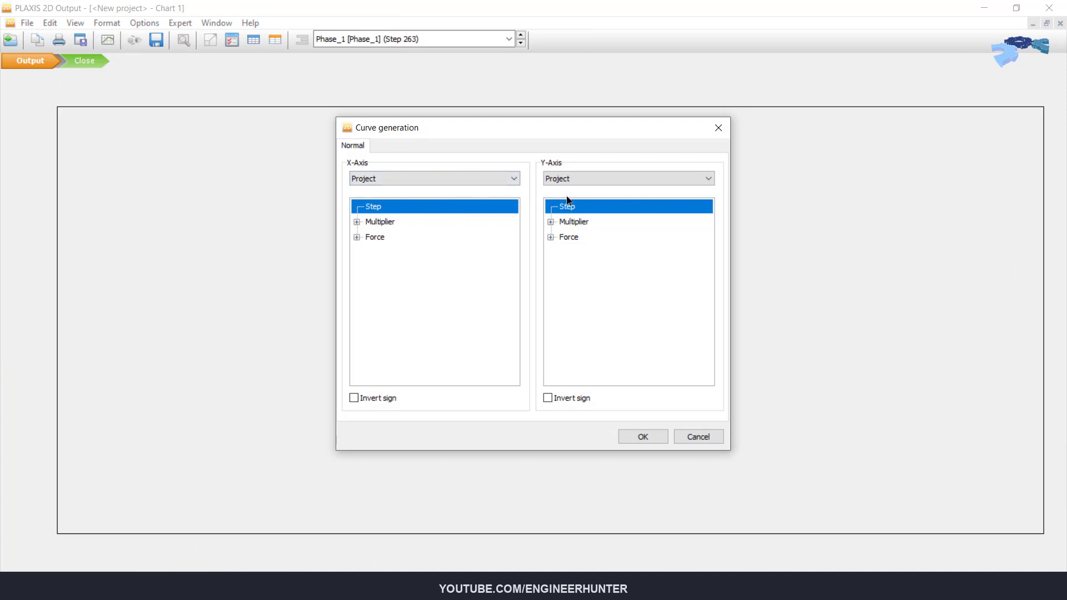
pyautogui.click(573, 222)
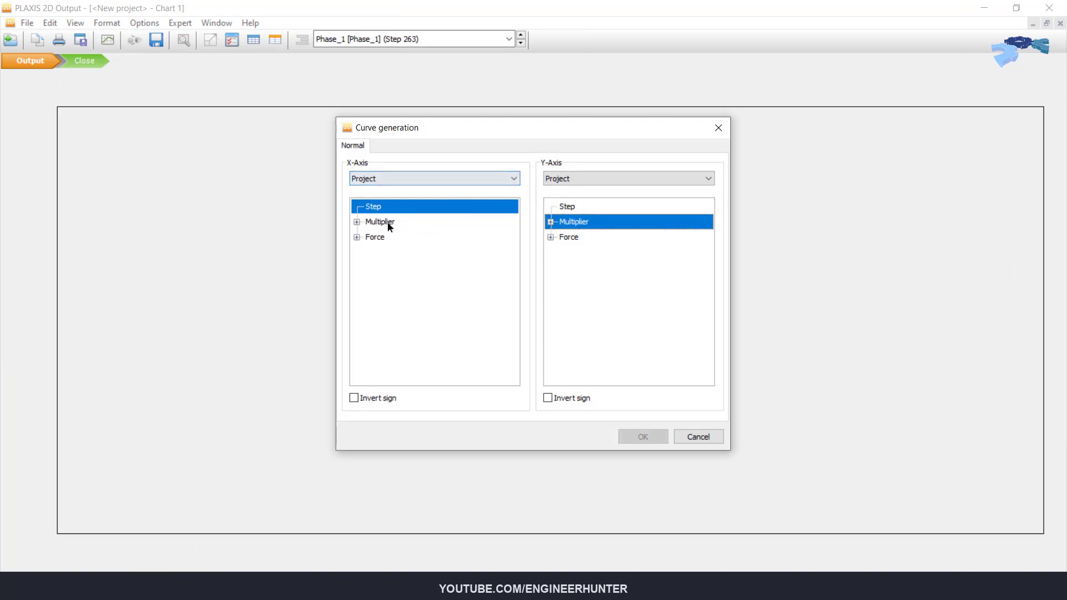
pyautogui.click(397, 179)
pyautogui.click(397, 179)
pyautogui.click(357, 222)
pyautogui.click(405, 267)
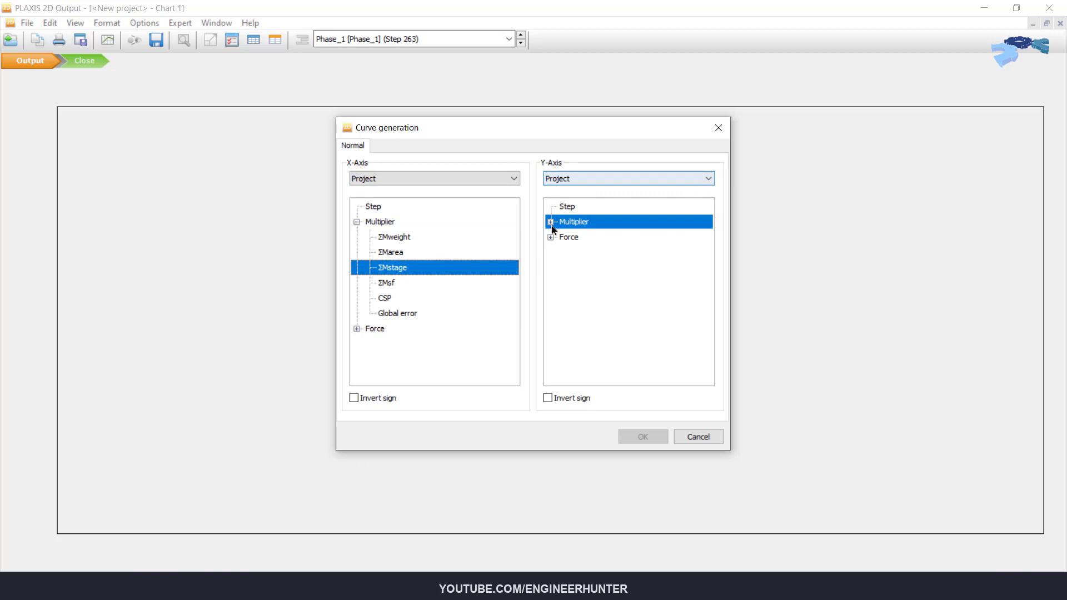
# Step: Set the Y-axis to Node 1585 total displacement |u| and create Chart 1
pyautogui.click(581, 179)
pyautogui.click(575, 201)
pyautogui.click(551, 207)
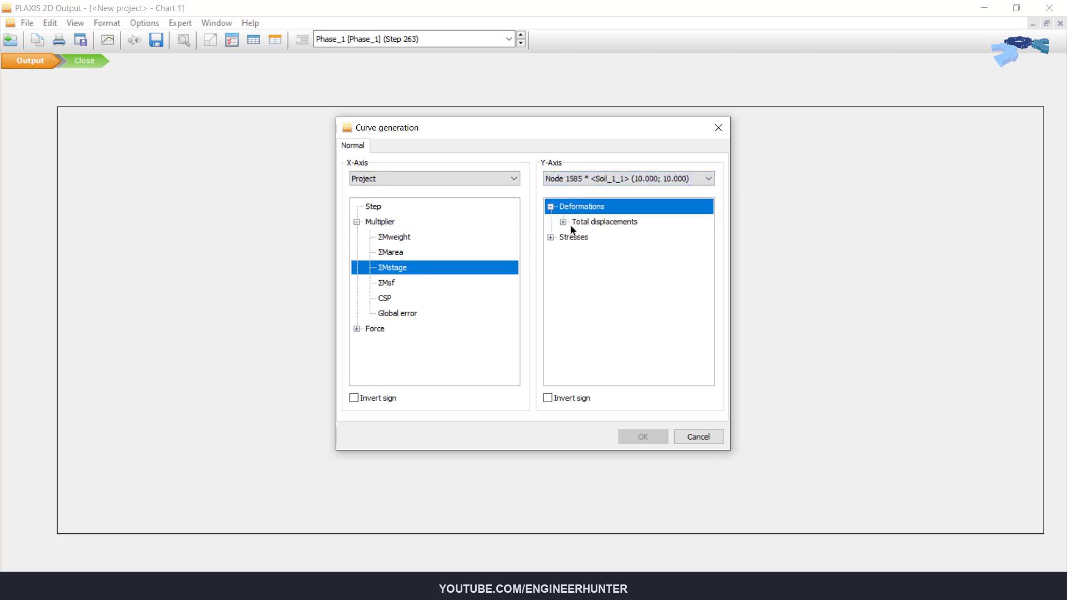
pyautogui.click(563, 221)
pyautogui.click(590, 237)
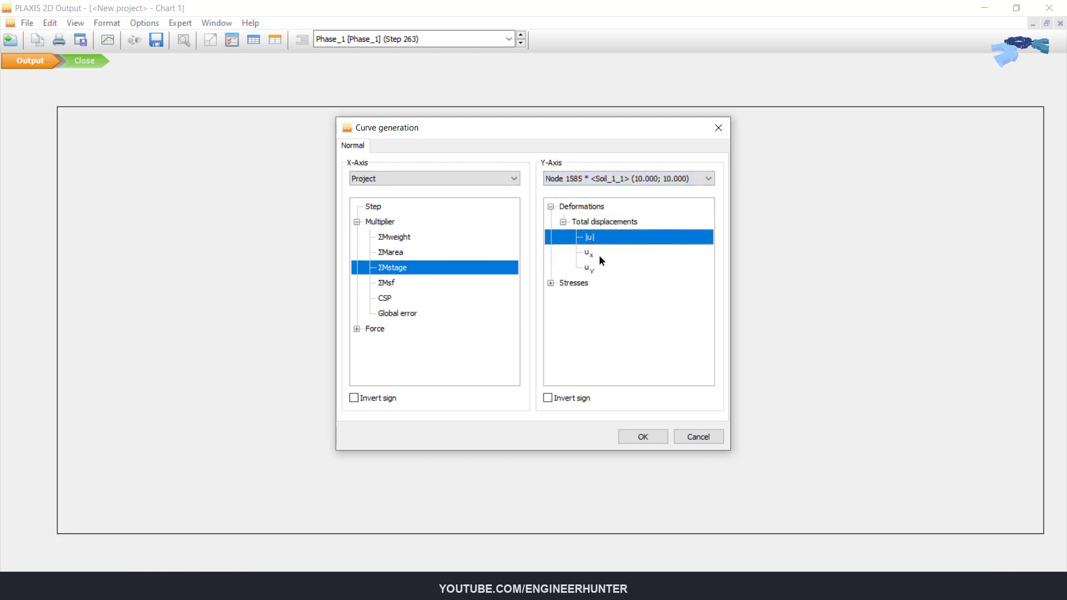
pyautogui.click(642, 436)
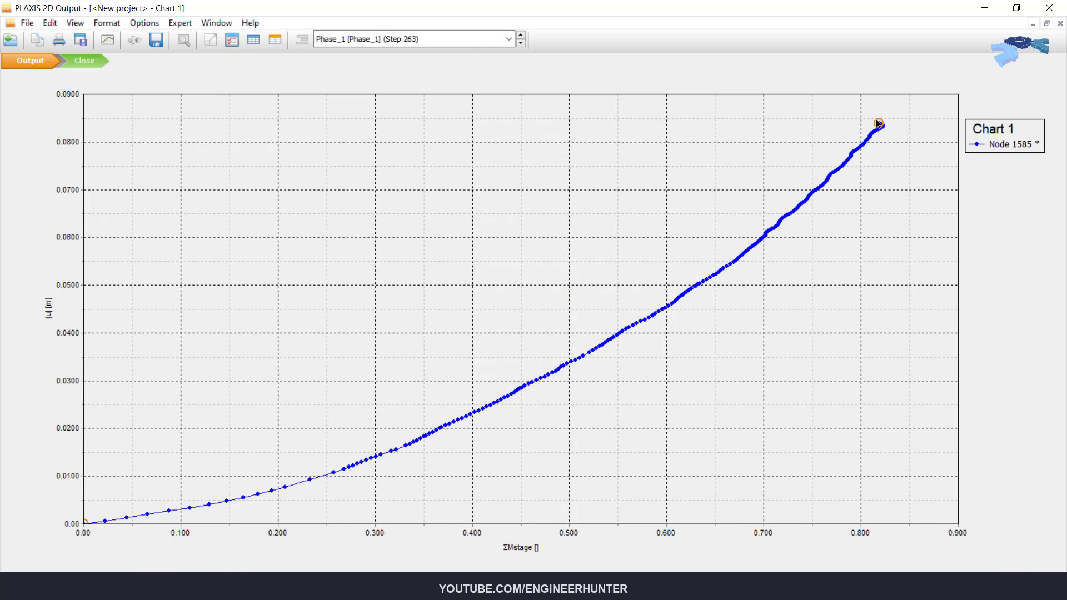
pyautogui.moveTo(879, 125)
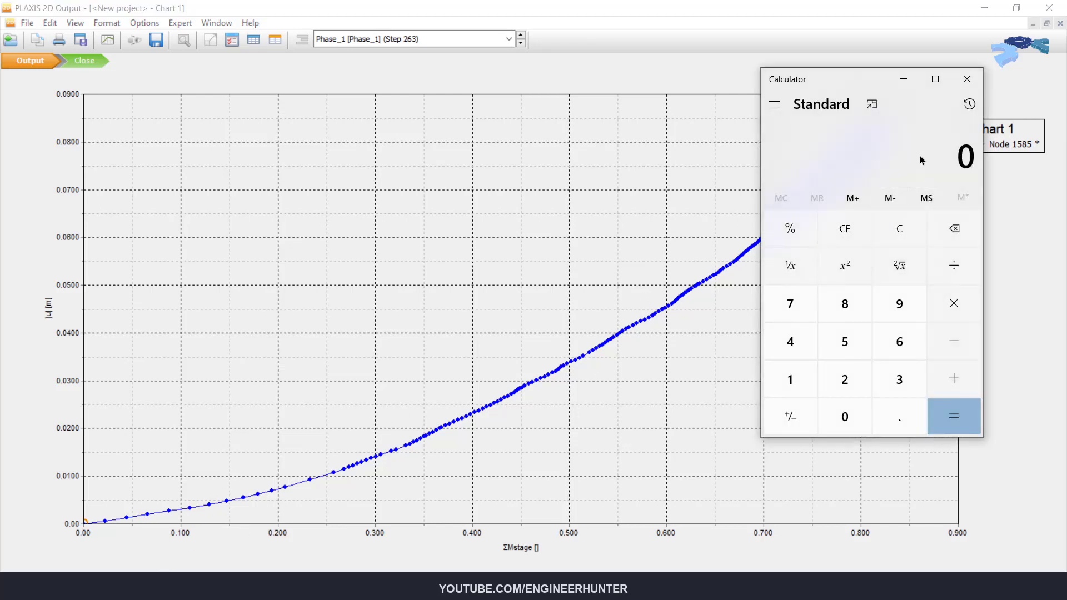
# Step: Compute .819*200 in Calculator, giving a failure load of 163.8 kN/m
pyautogui.write('.819*200')
pyautogui.press('Return')
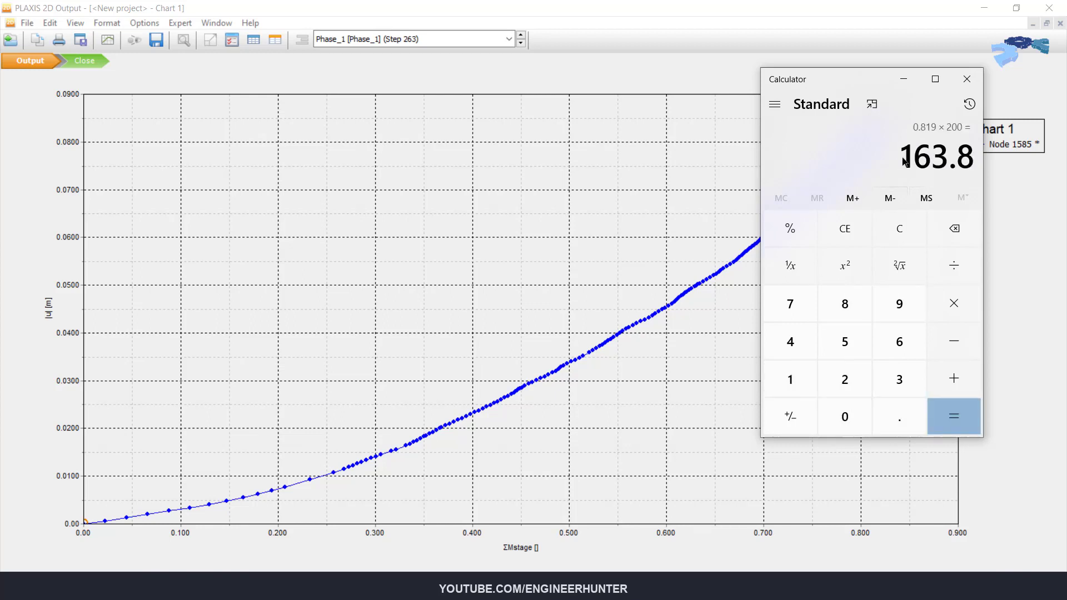
pyautogui.moveTo(900, 161); pyautogui.dragTo(957, 164)
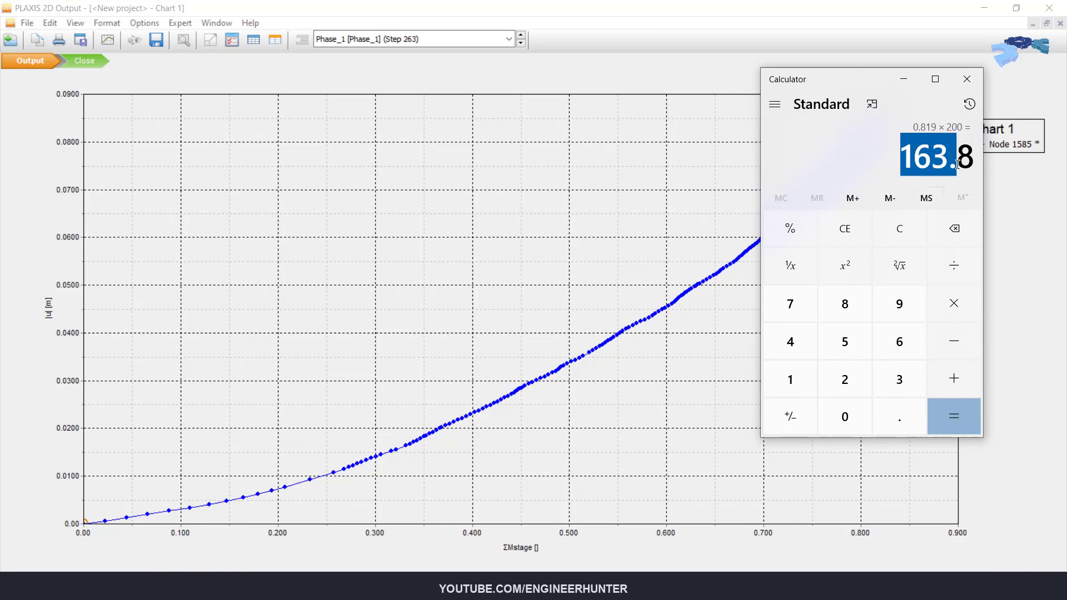
pyautogui.click(903, 159)
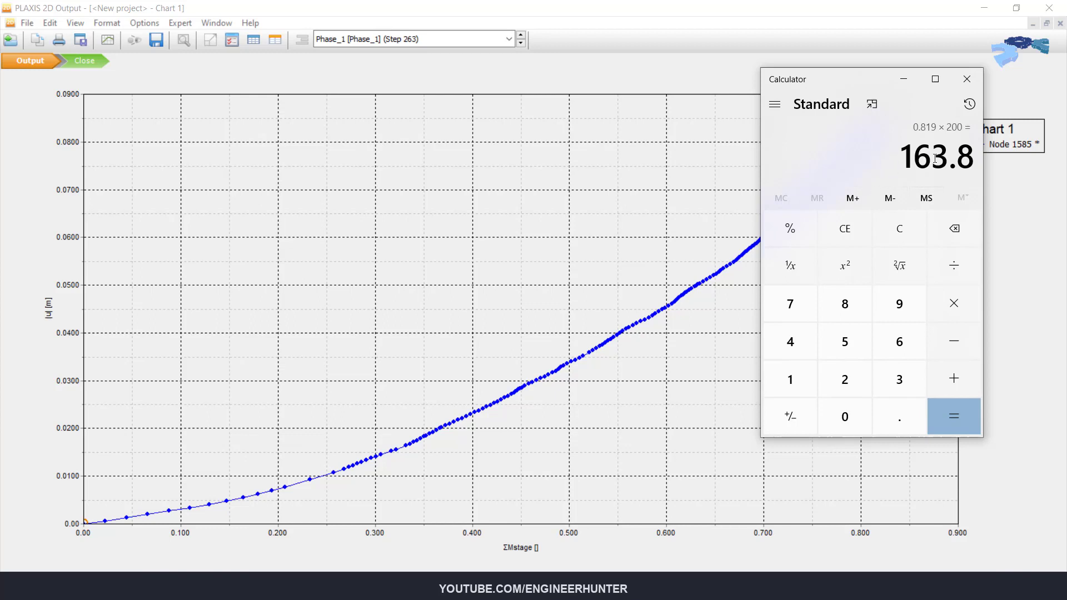
# Step: Activate geogrids and interfaces in Phase_1, recalculate, and view results showing 0.07631 m maximum displacement
pyautogui.click(639, 167)
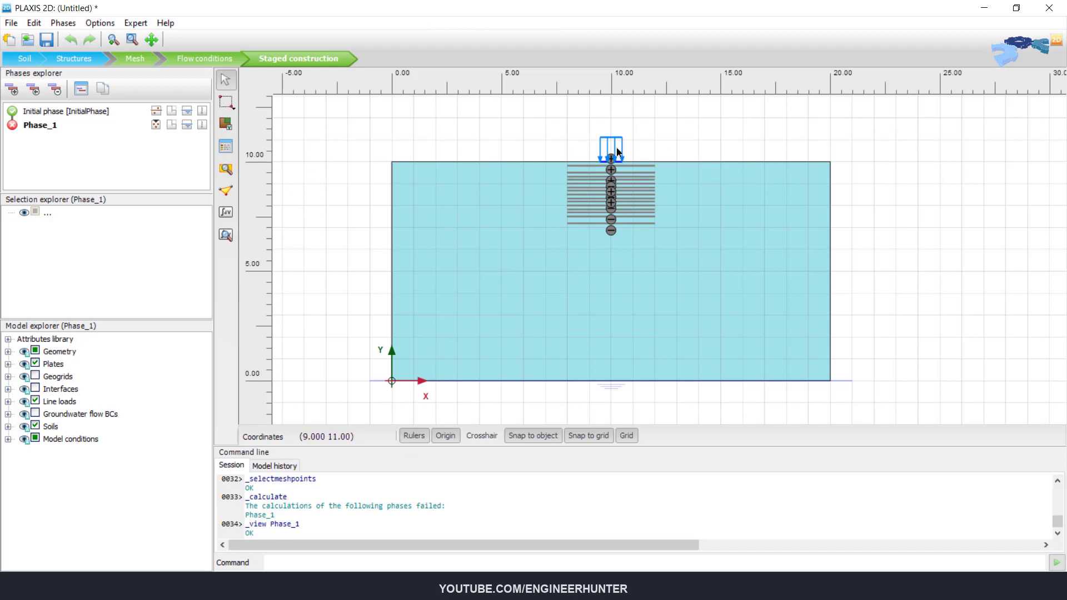
pyautogui.click(12, 126)
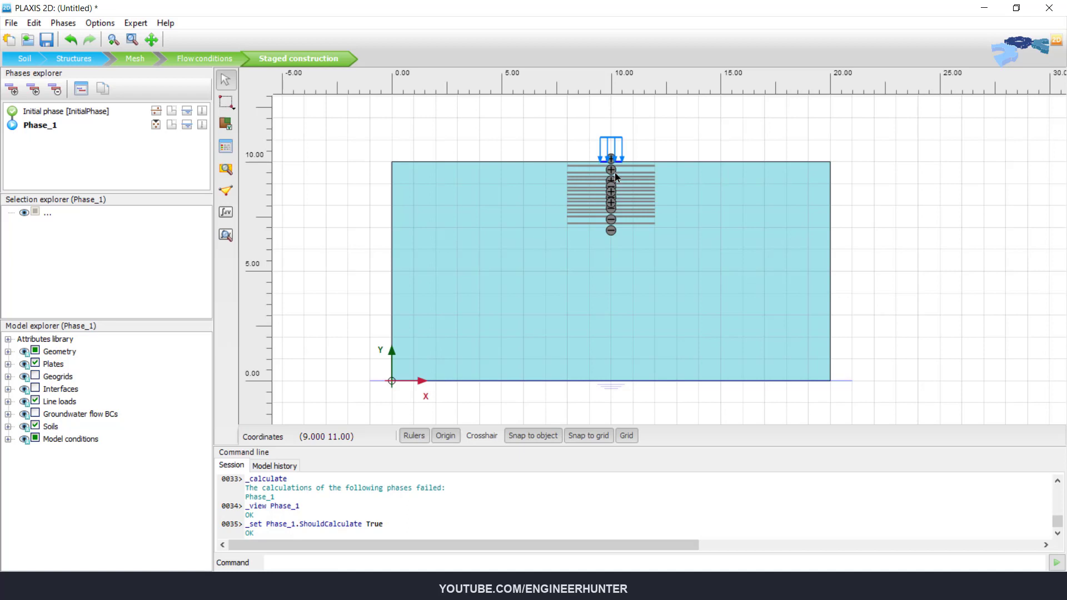
pyautogui.click(35, 377)
pyautogui.click(35, 389)
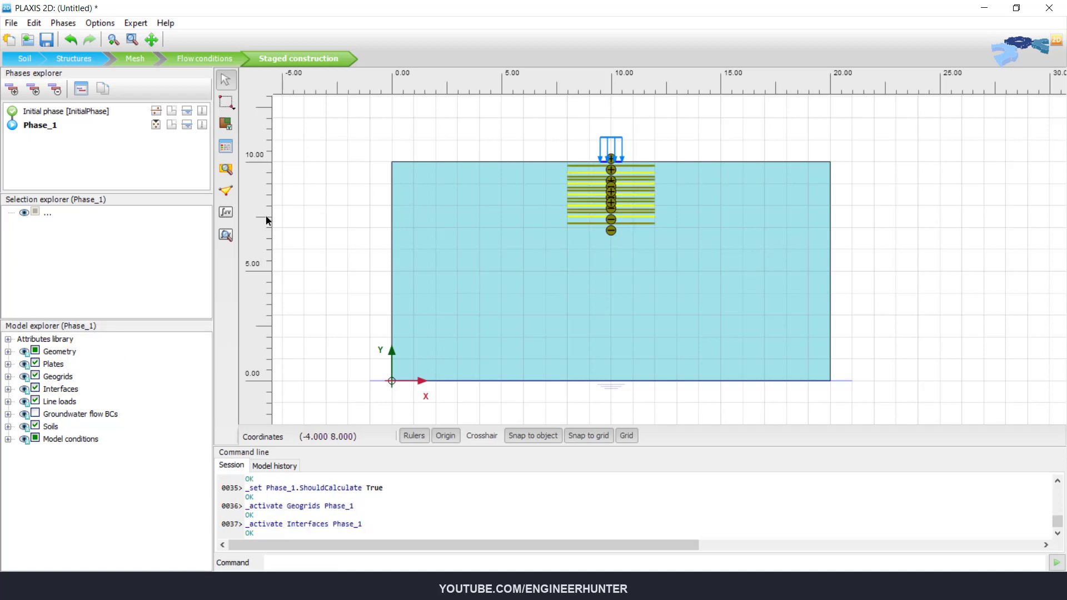
pyautogui.click(225, 233)
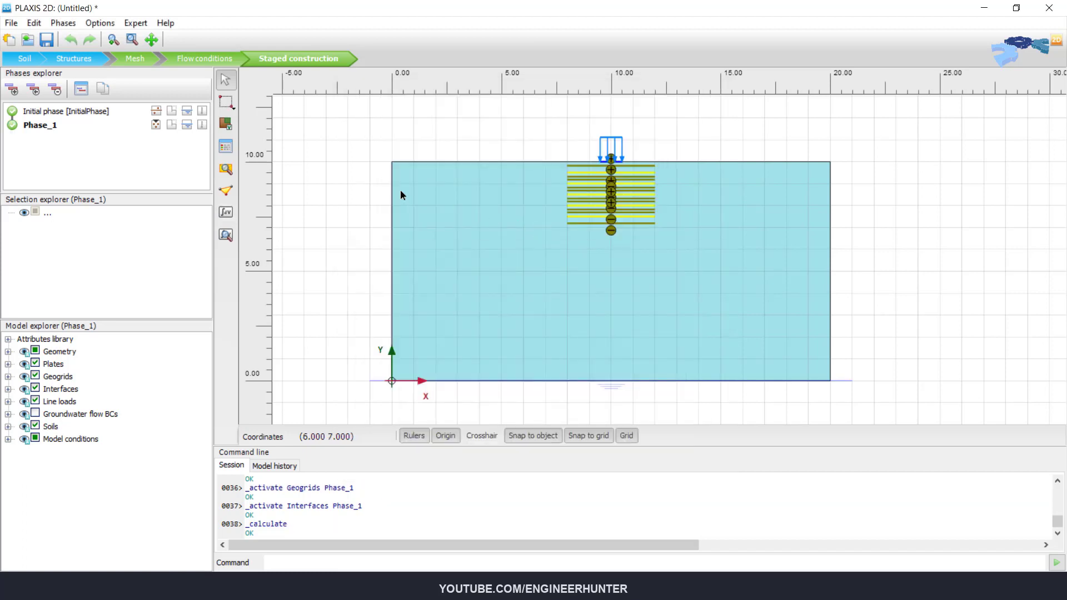
pyautogui.click(226, 235)
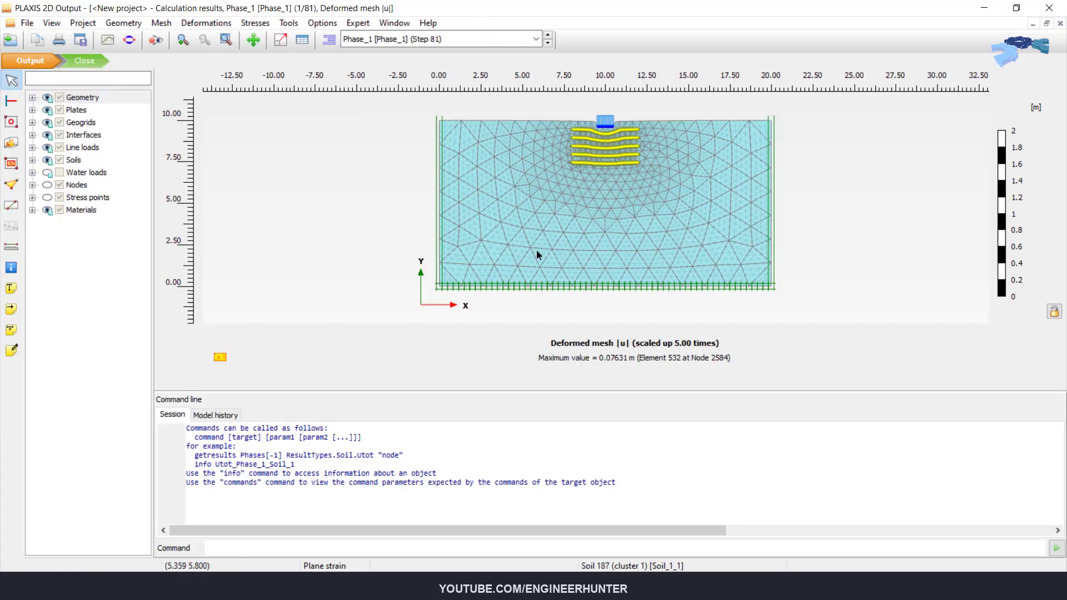
# Step: Start a second chart in the Curves manager with Project > Multiplier > ΣMstage on the X-axis
pyautogui.moveTo(590, 390); pyautogui.dragTo(593, 492)
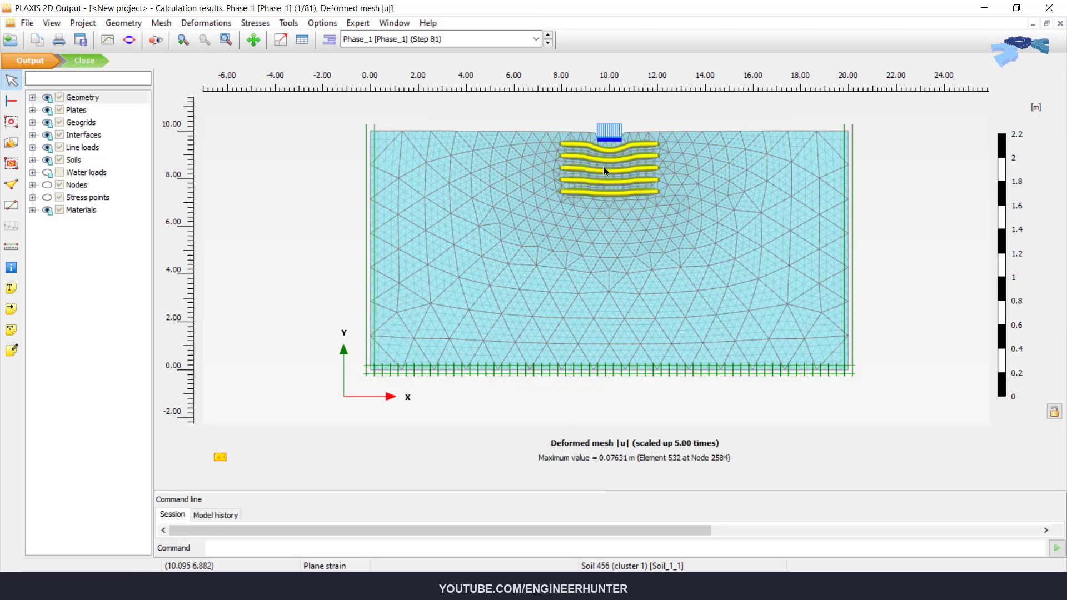
pyautogui.click(107, 39)
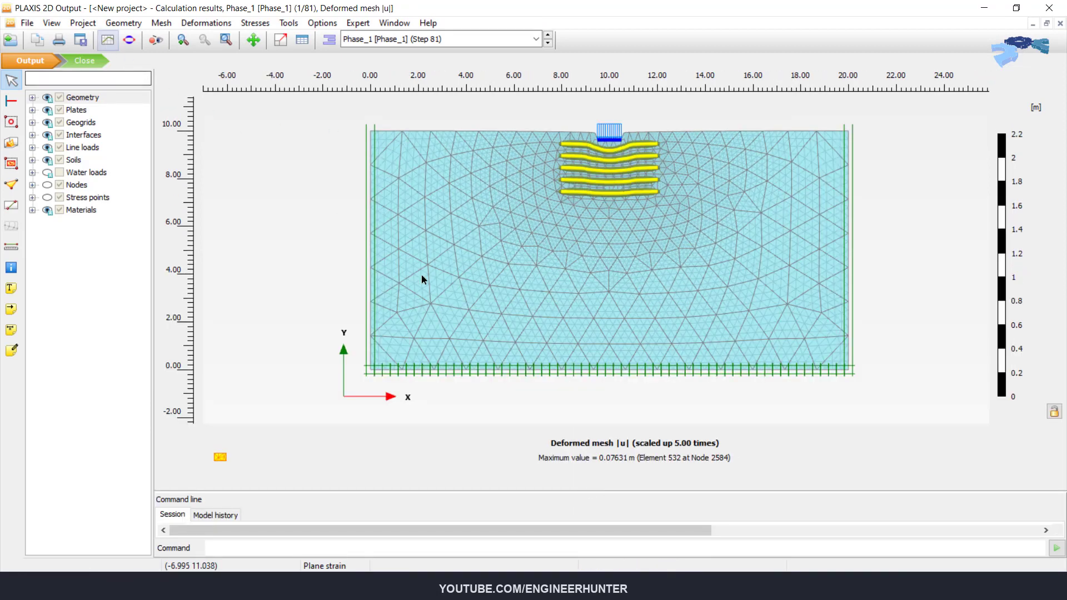
pyautogui.click(378, 399)
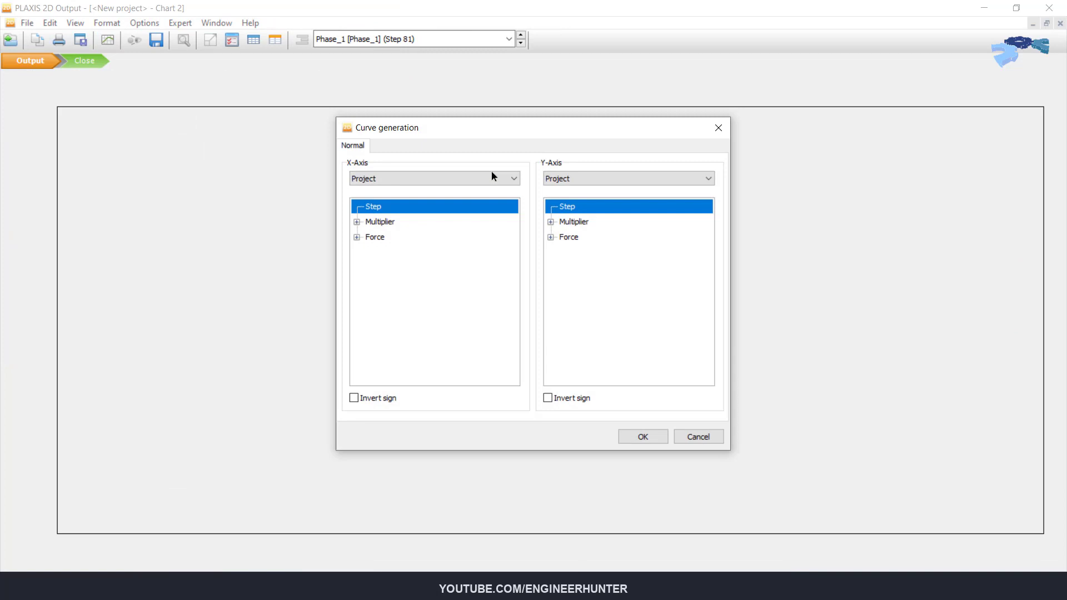
pyautogui.click(497, 179)
pyautogui.click(448, 188)
pyautogui.click(357, 222)
pyautogui.click(392, 267)
# Step: Plot Node 1585 total displacement |u| on the Y-axis as Chart 2, then close it
pyautogui.click(612, 178)
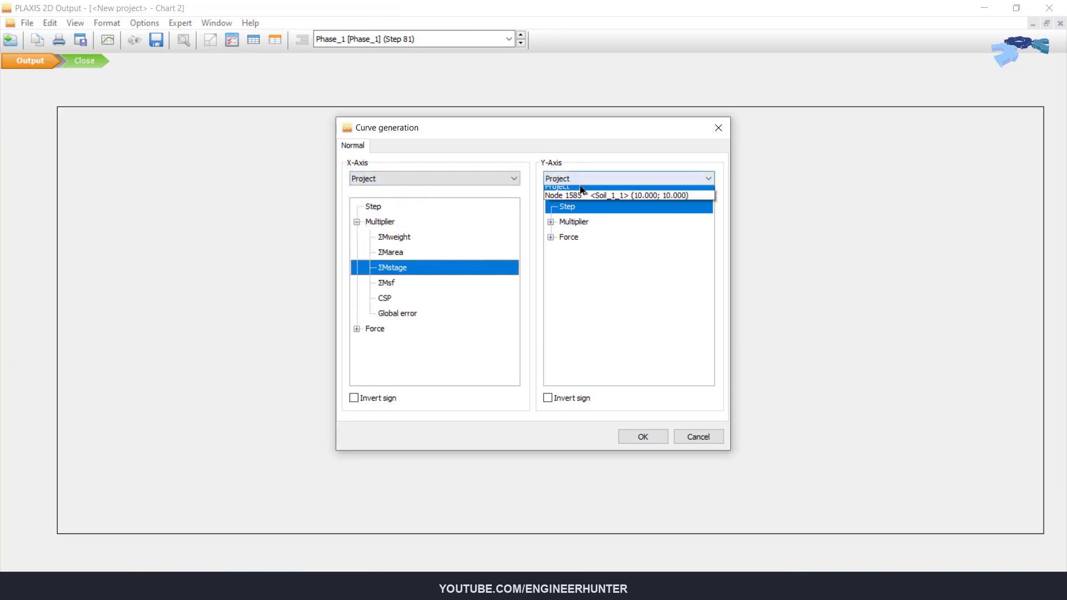
pyautogui.click(611, 189)
pyautogui.click(551, 207)
pyautogui.click(560, 221)
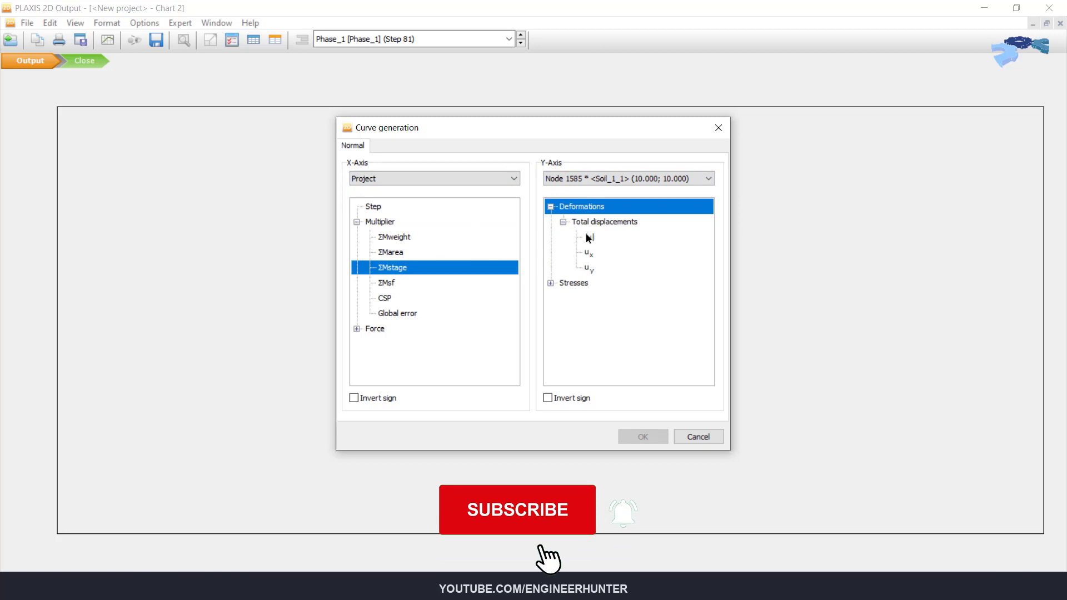
pyautogui.click(573, 237)
pyautogui.click(643, 437)
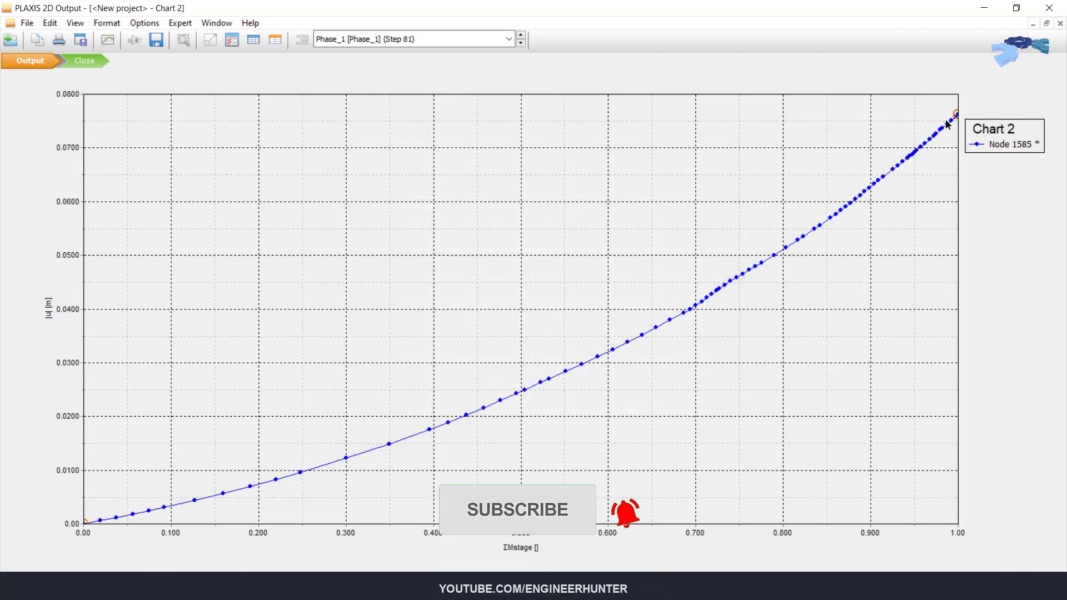
pyautogui.moveTo(957, 116)
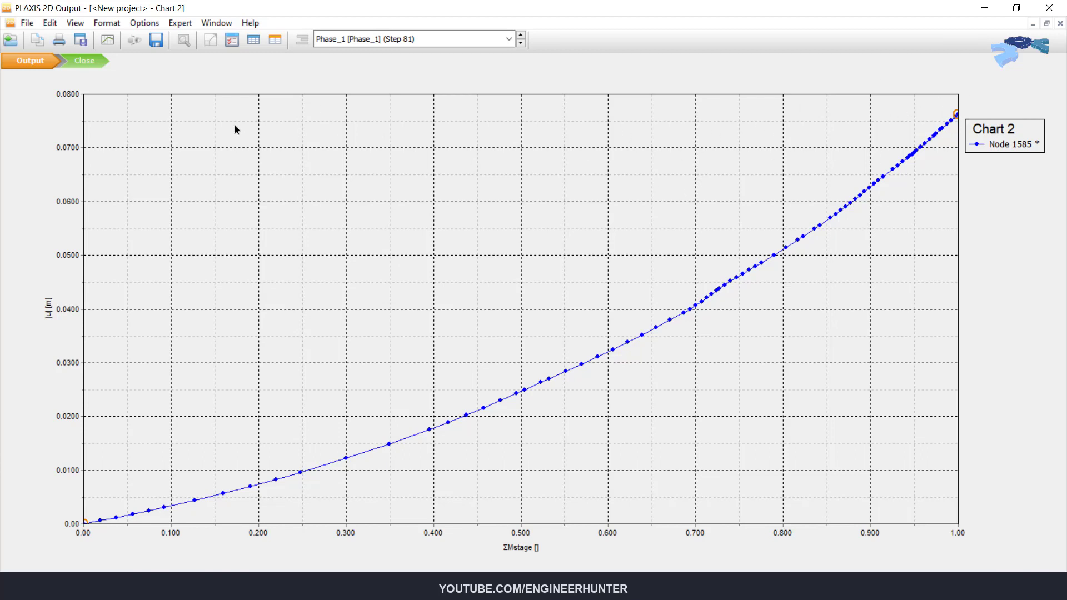
pyautogui.click(92, 66)
# Step: Save the chart, reopen the calculation results and show one geogrid's displacements
pyautogui.click(545, 338)
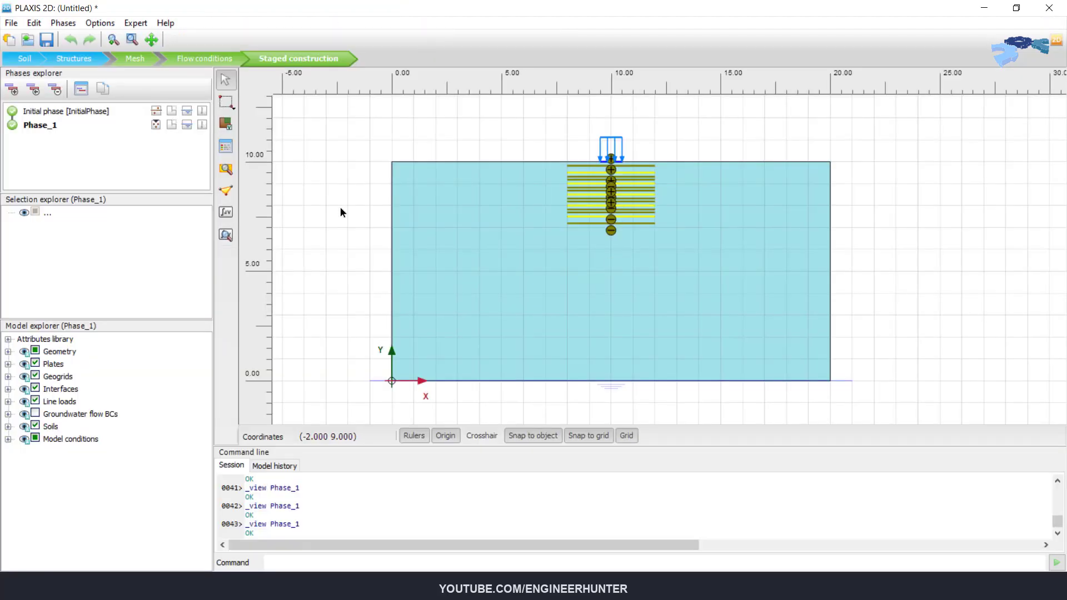
pyautogui.click(225, 235)
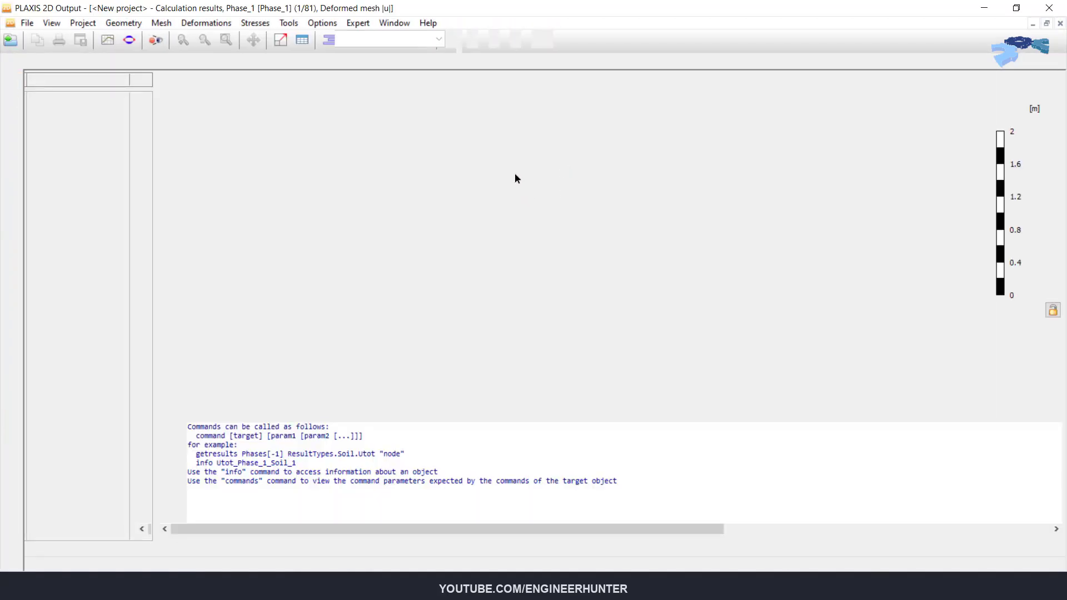
pyautogui.moveTo(569, 393); pyautogui.dragTo(572, 489)
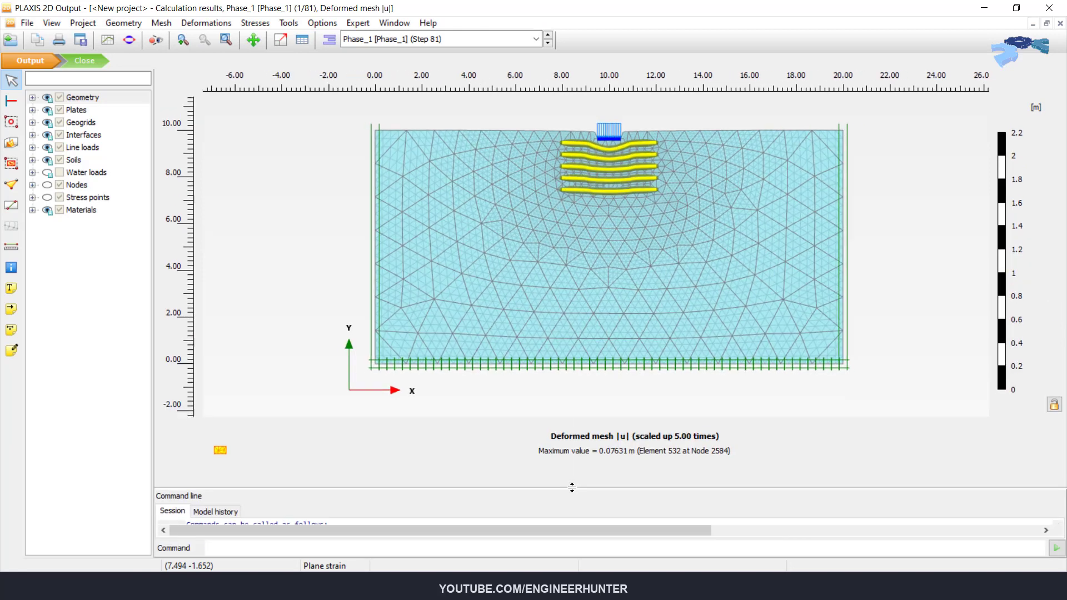
pyautogui.doubleClick(605, 151)
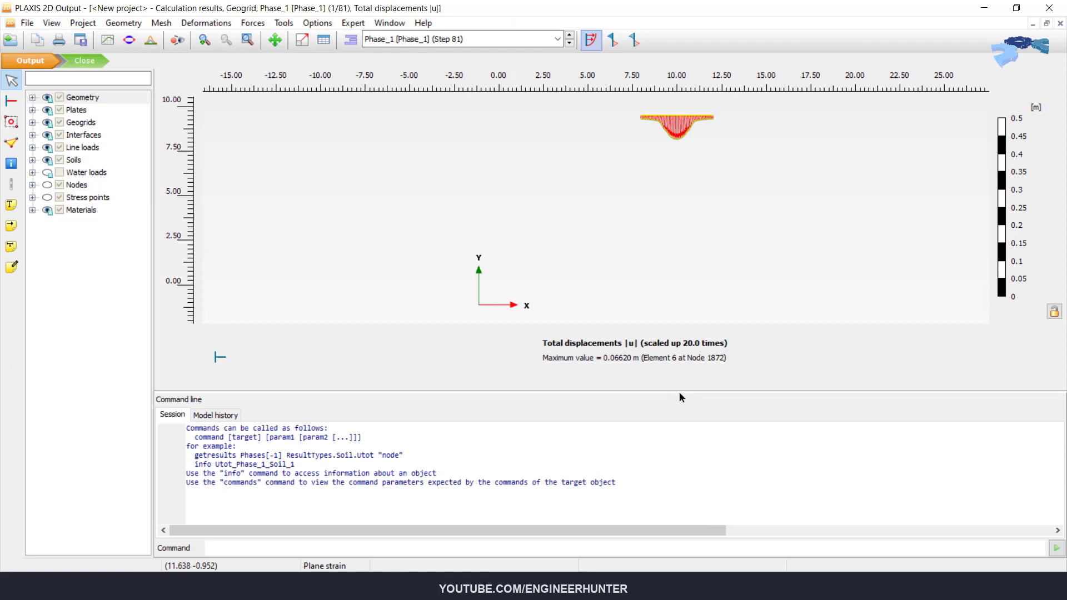
# Step: Display the geogrid's axial forces N, peaking at 21.79 kN/m, then close Output
pyautogui.moveTo(679, 391); pyautogui.dragTo(675, 490)
pyautogui.moveTo(721, 267); pyautogui.dragTo(604, 402)
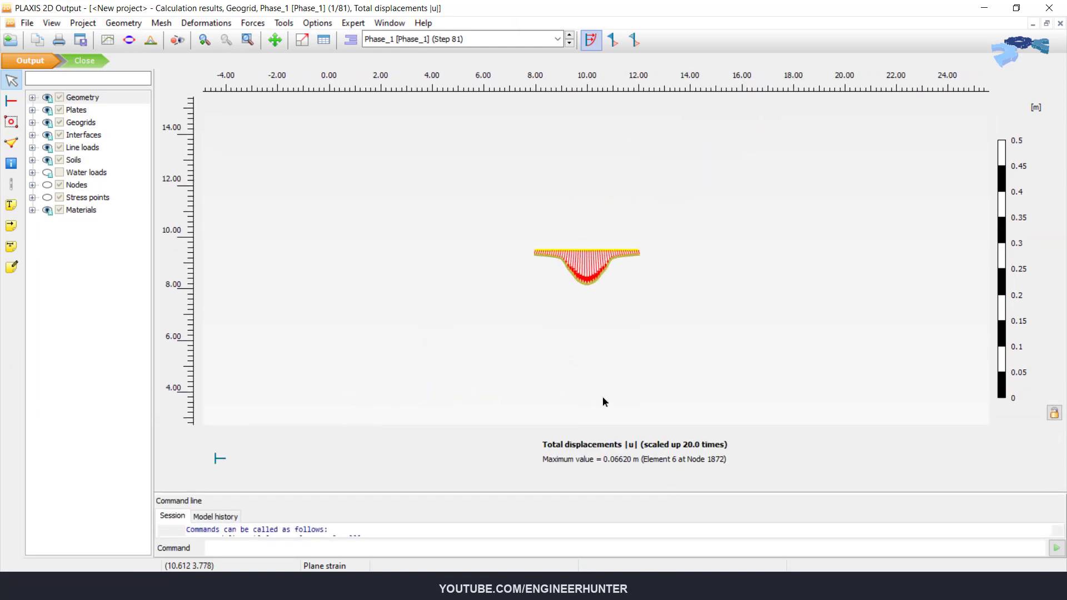
pyautogui.click(253, 23)
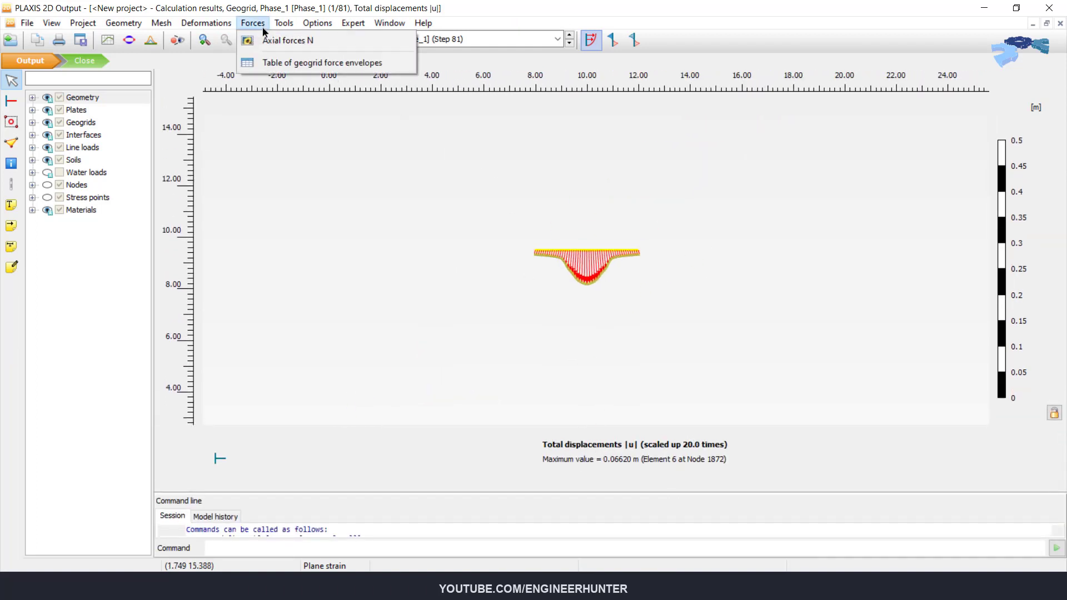
pyautogui.click(291, 45)
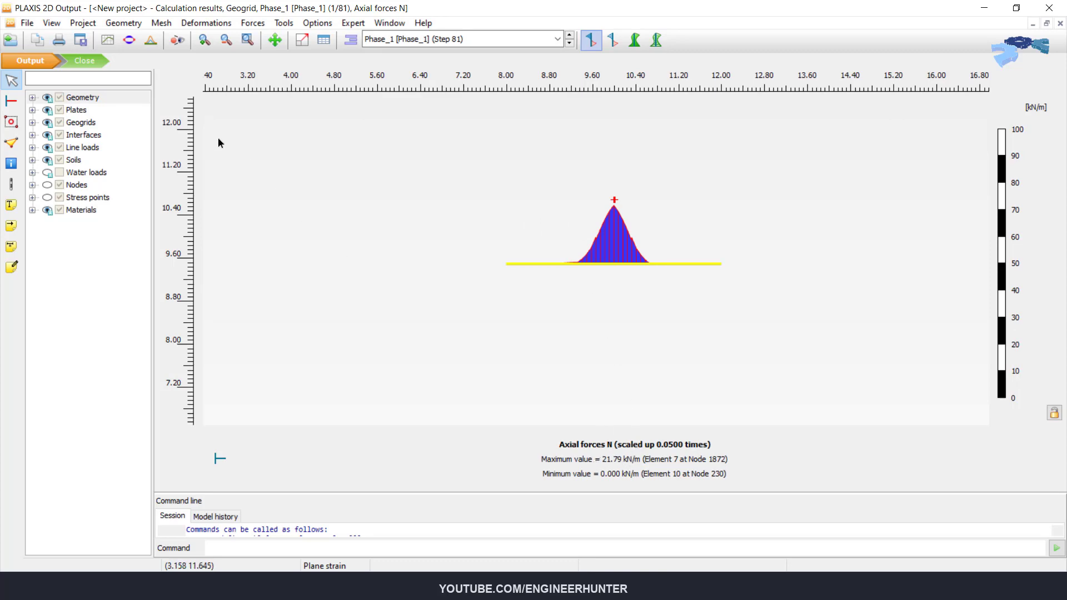
pyautogui.click(85, 60)
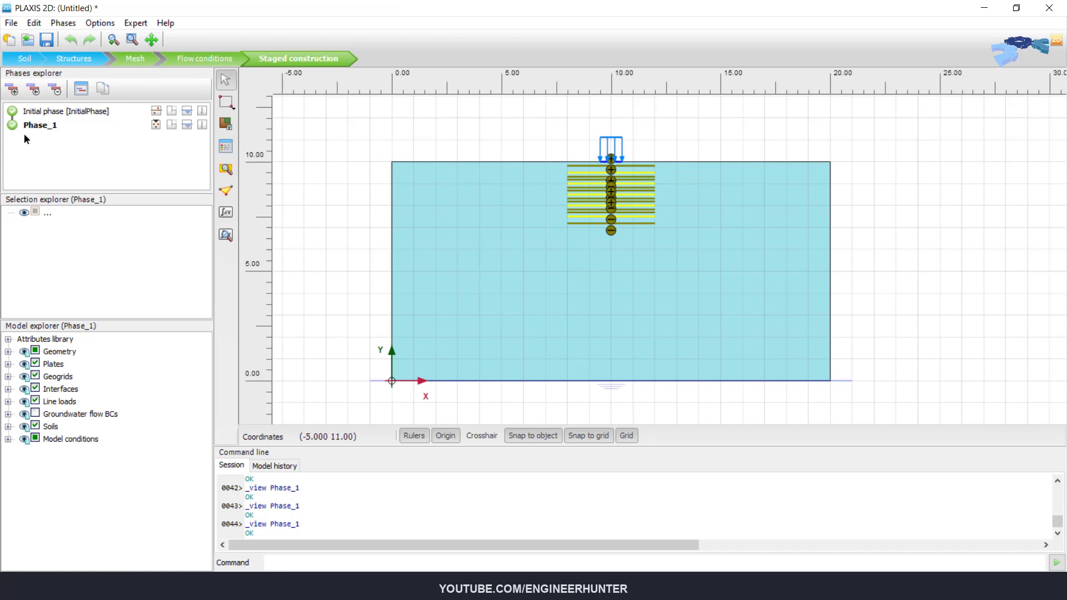
# Step: Mark Phase_1 for recalculation and select the footing's line load
pyautogui.click(12, 127)
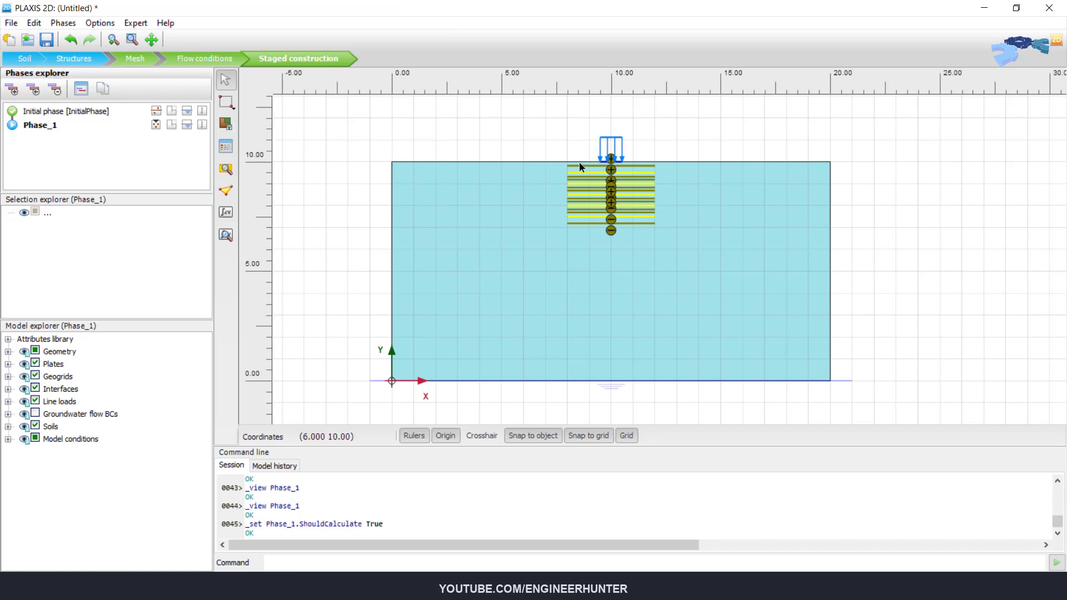
pyautogui.click(608, 154)
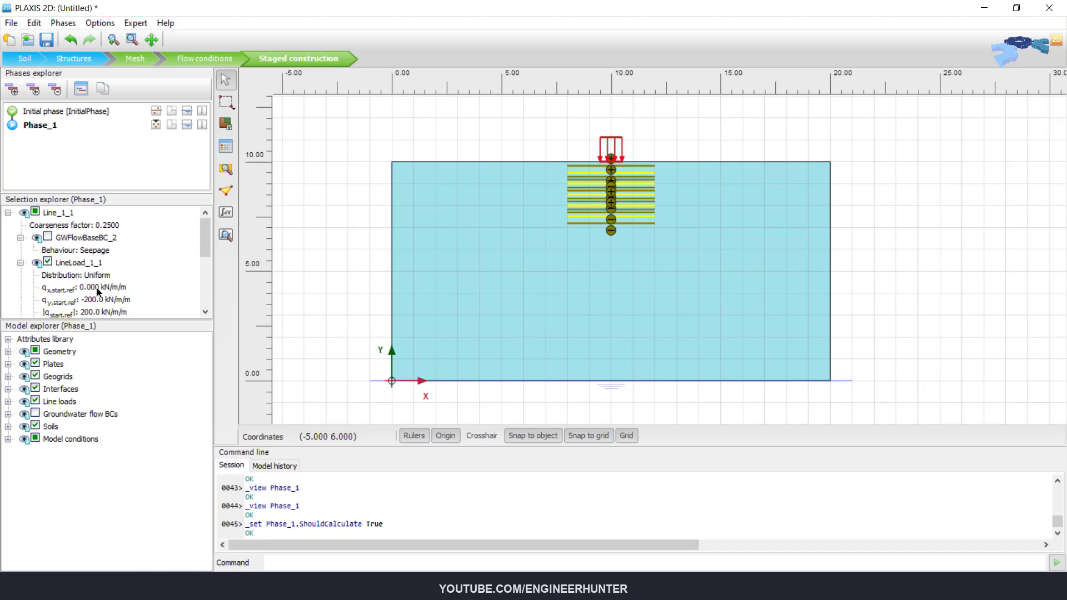
pyautogui.scroll(-2, 98, 291)
pyautogui.scroll(1, 94, 267)
# Step: Set the line load's q_y,start,ref to -400 kN/m and run the calculation
pyautogui.click(85, 263)
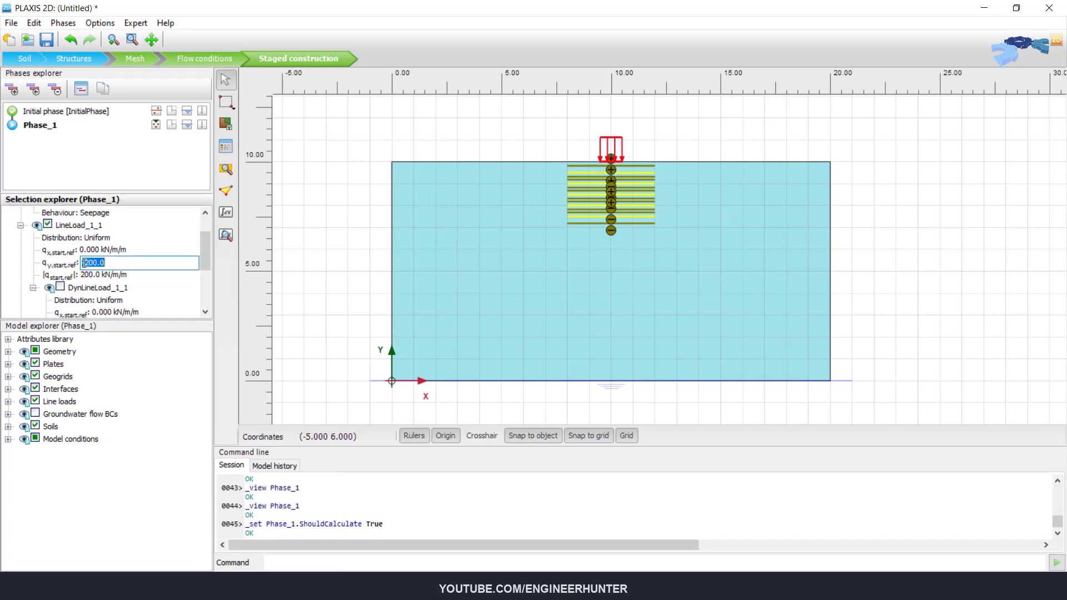
pyautogui.write('-400')
pyautogui.press('Tab')
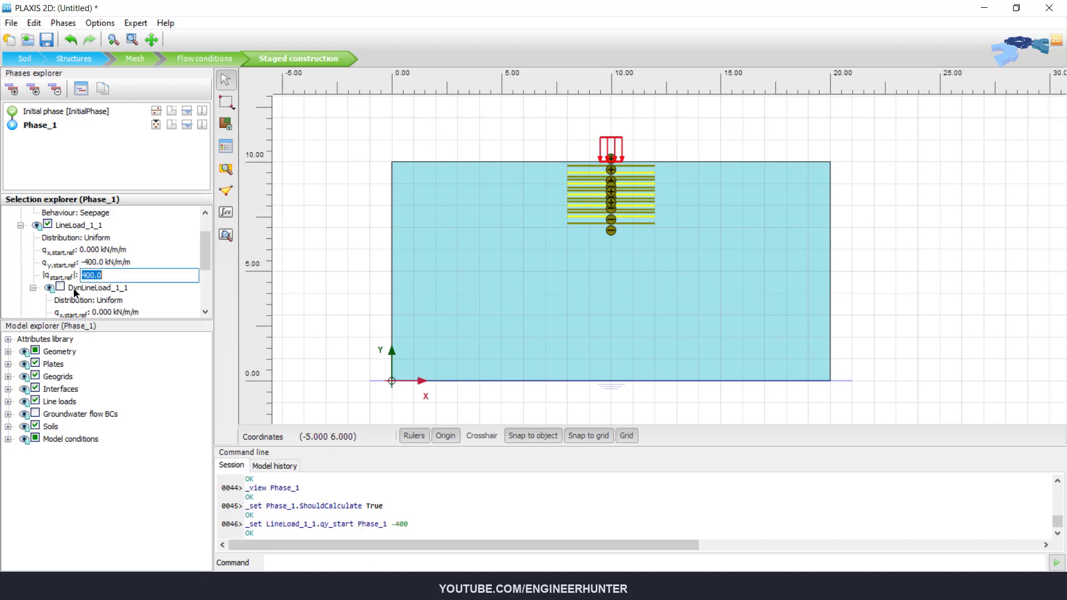
pyautogui.click(345, 170)
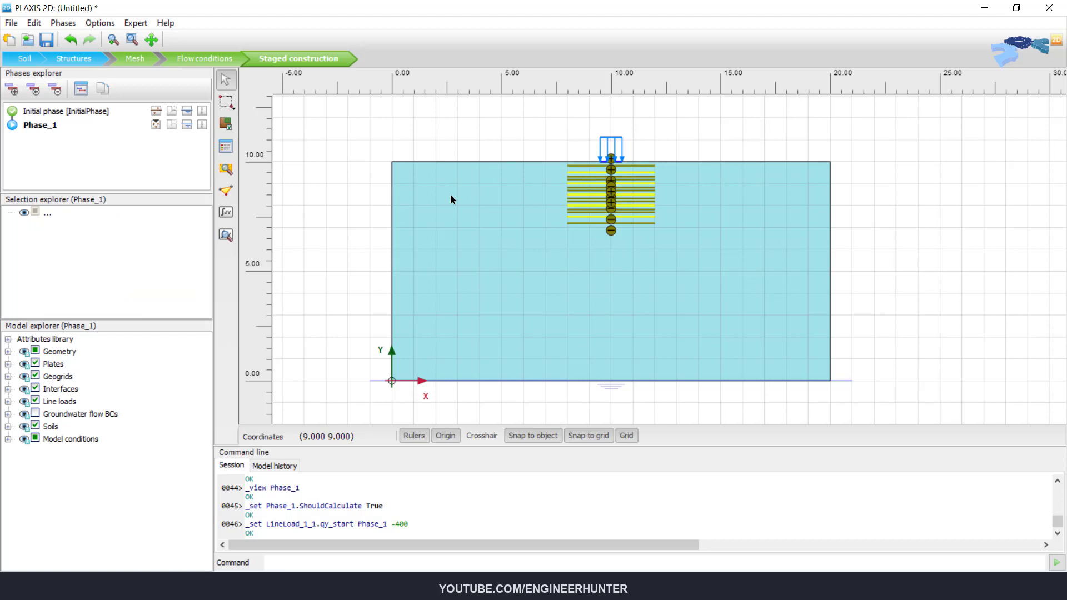
pyautogui.click(226, 212)
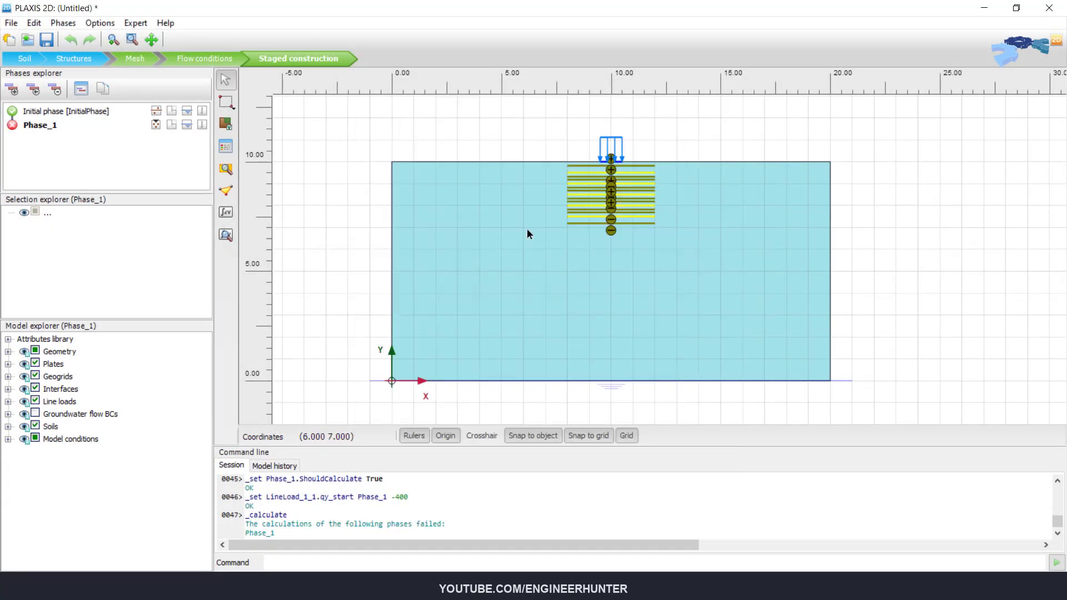
# Step: View the new calculation results with an enlarged plot area, ready for the Curves manager
pyautogui.click(226, 235)
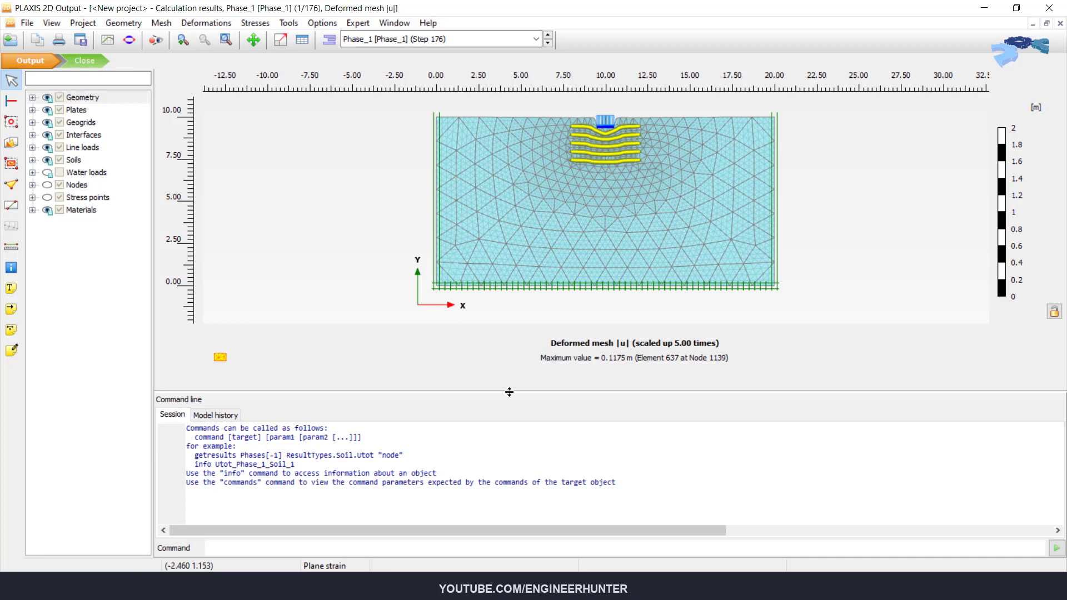
pyautogui.moveTo(507, 394); pyautogui.dragTo(507, 491)
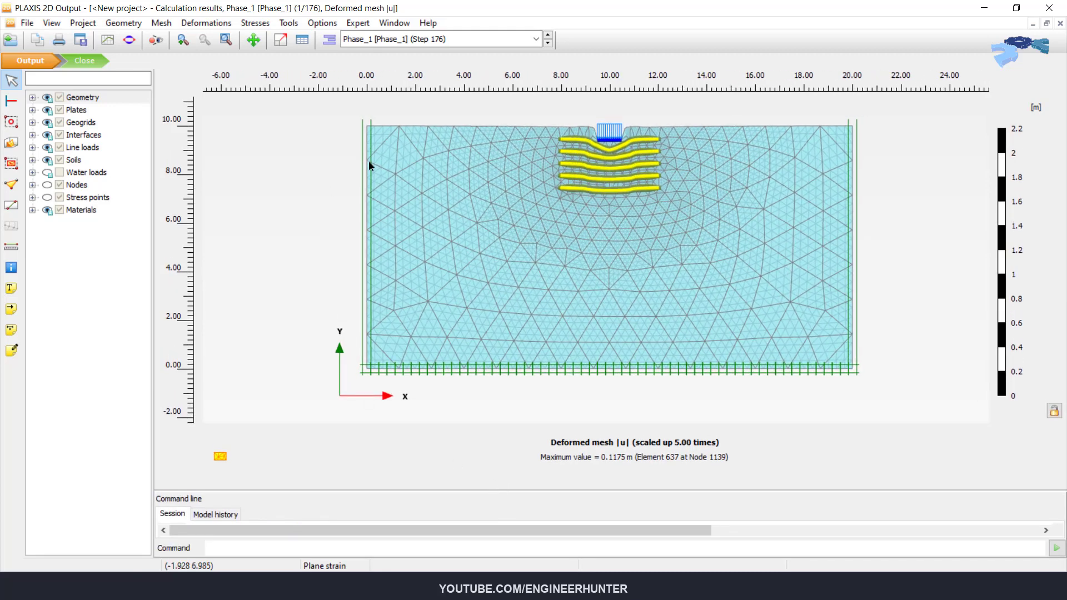
pyautogui.click(107, 40)
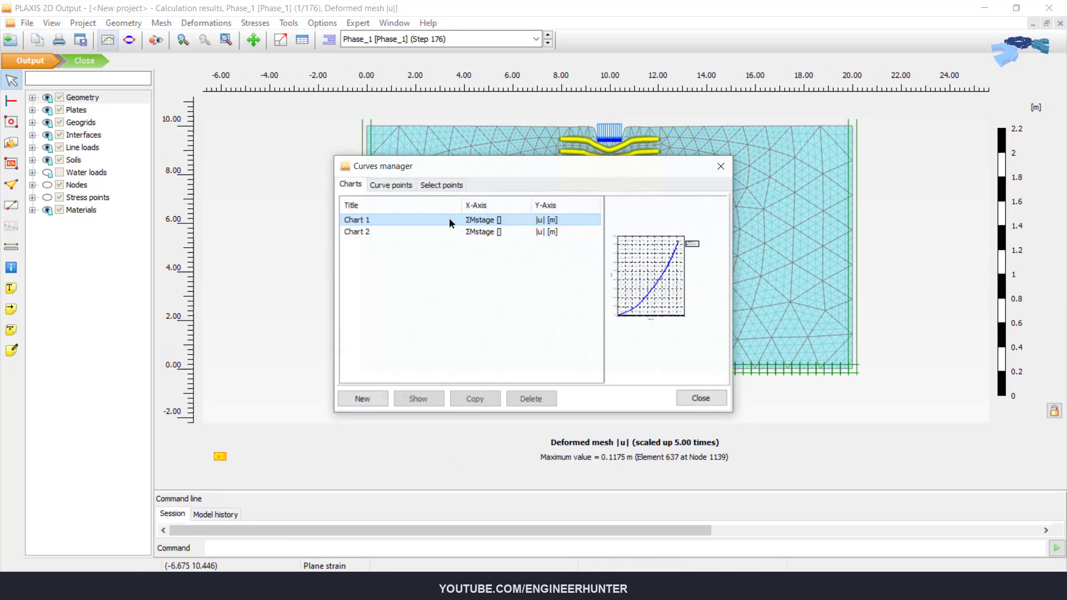
# Step: Create Chart 3 plotting Node 1585's total displacement |u| against ΣMstage
pyautogui.click(414, 398)
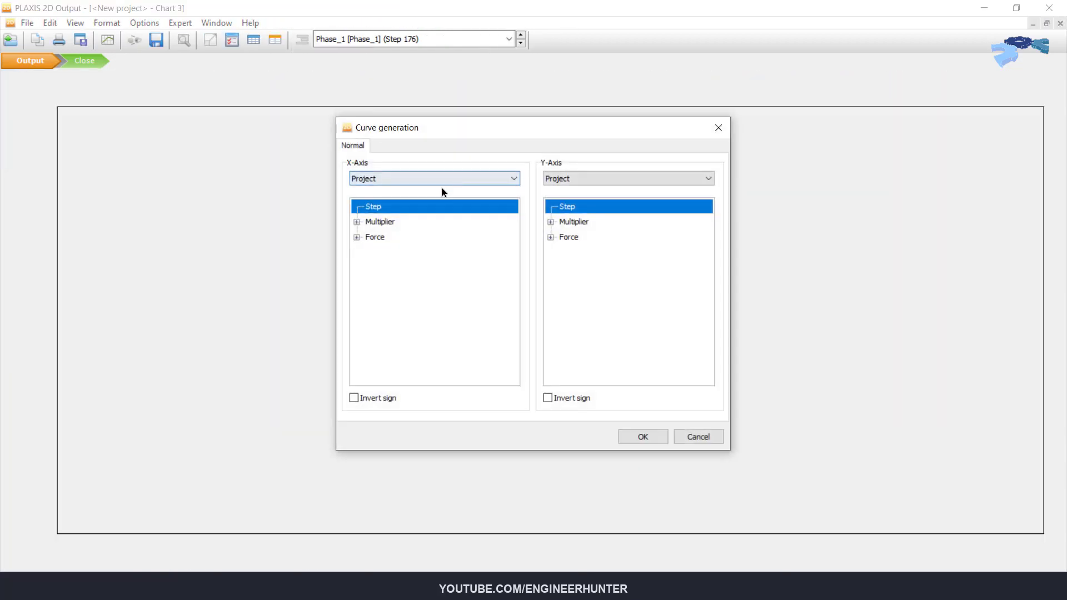
pyautogui.click(356, 221)
pyautogui.click(392, 267)
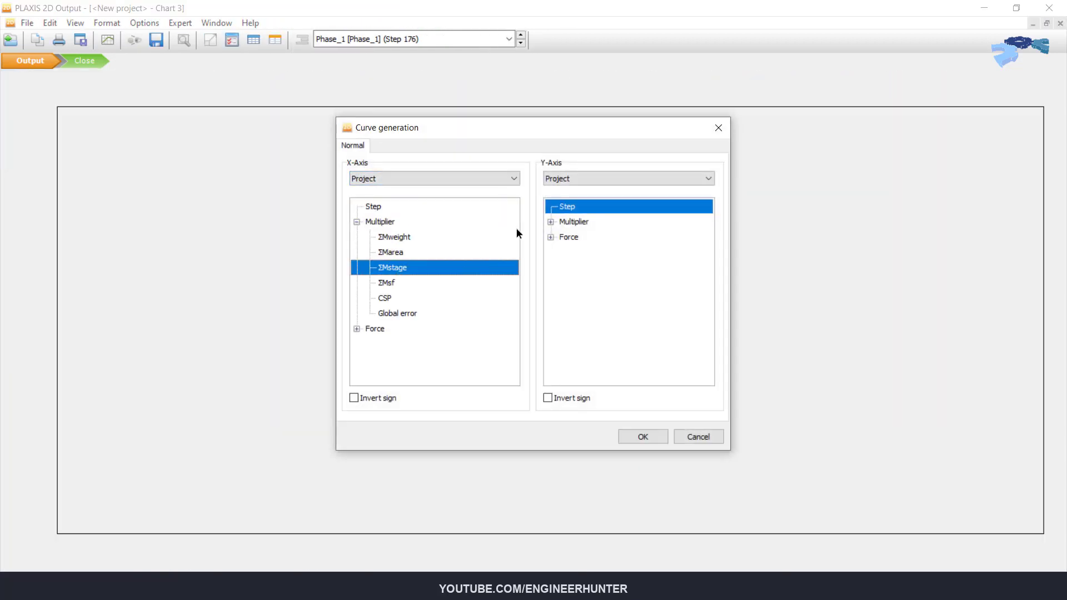
pyautogui.click(583, 178)
pyautogui.click(583, 195)
pyautogui.click(551, 206)
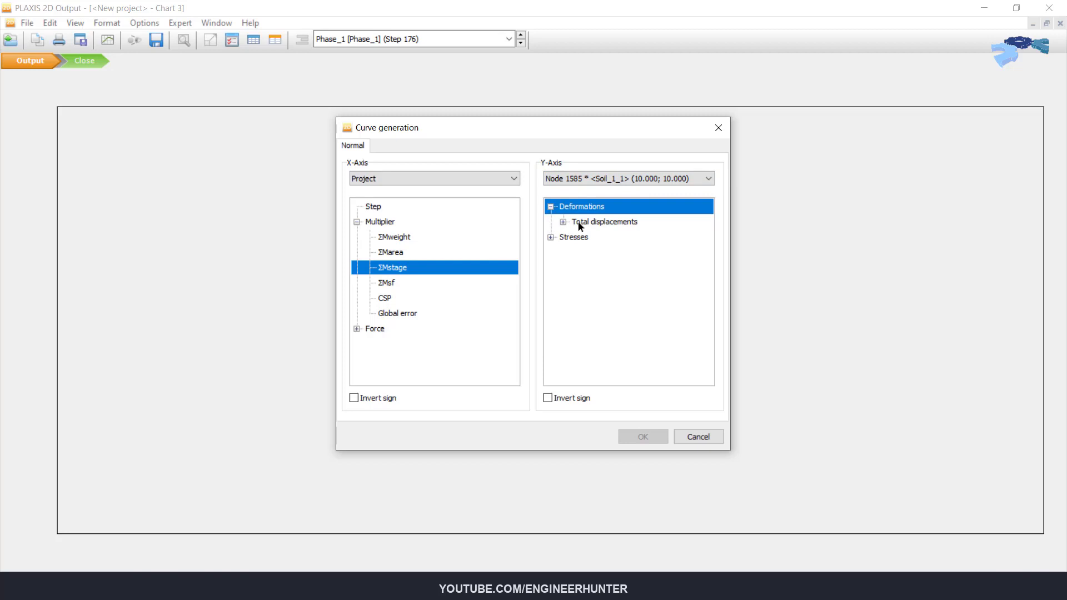
pyautogui.click(563, 222)
pyautogui.click(582, 237)
pyautogui.click(643, 436)
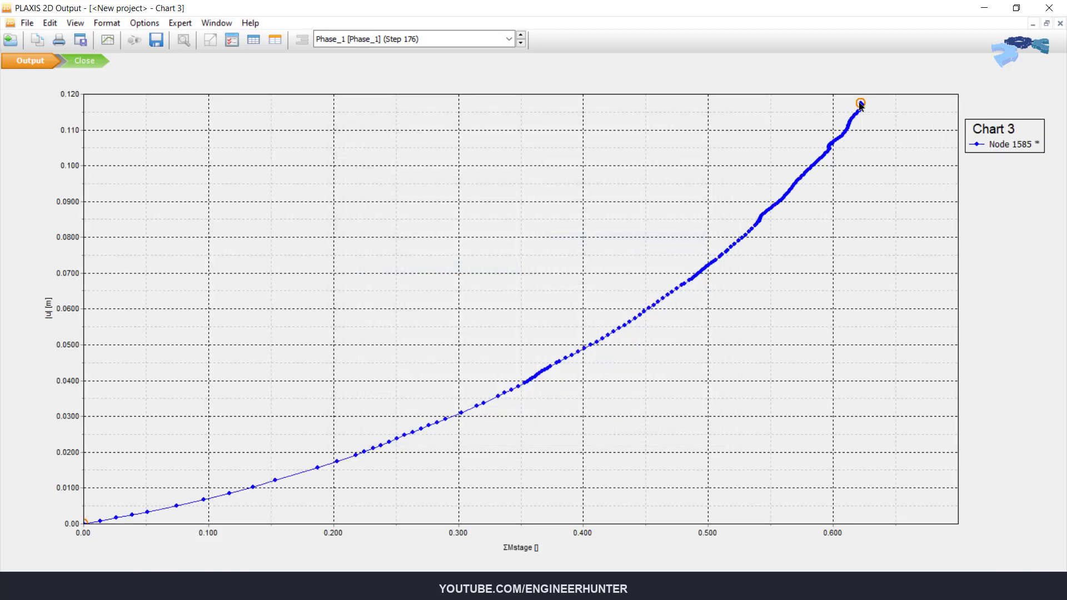
pyautogui.moveTo(860, 105)
# Step: Compute 0.622*400 = 248.8 in Calculator and compare it with the earlier 163.8 in History
pyautogui.click(152, 588)
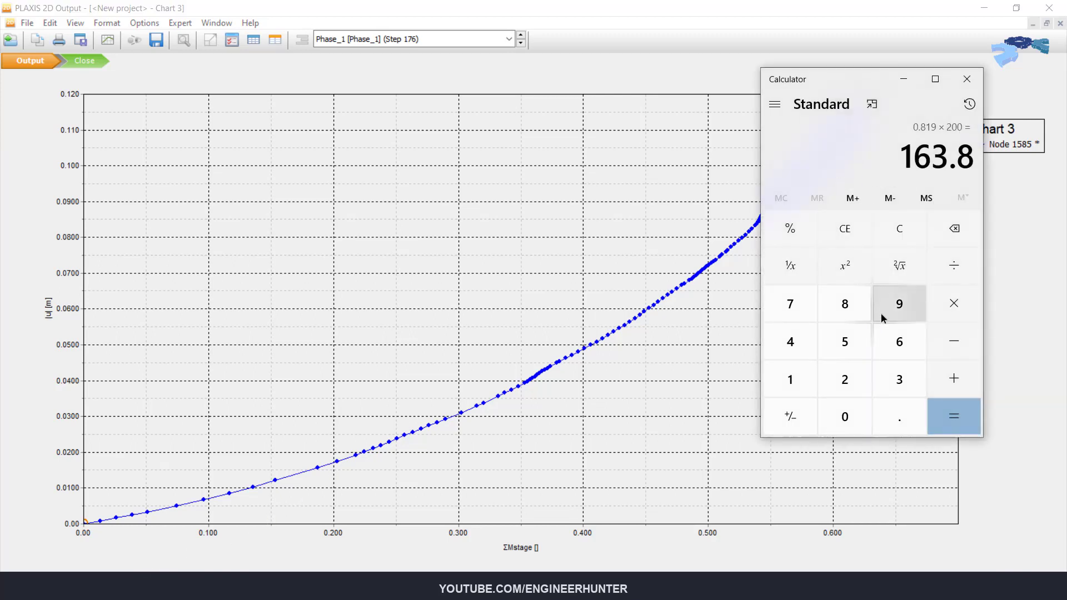
pyautogui.write('0.622')
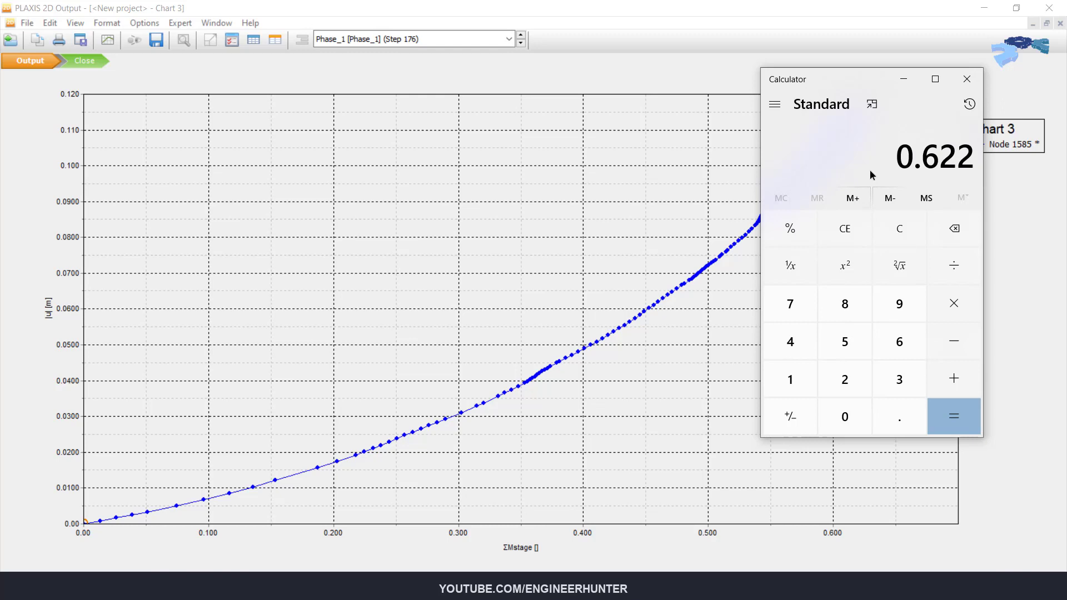
pyautogui.write('*400')
pyautogui.press('Return')
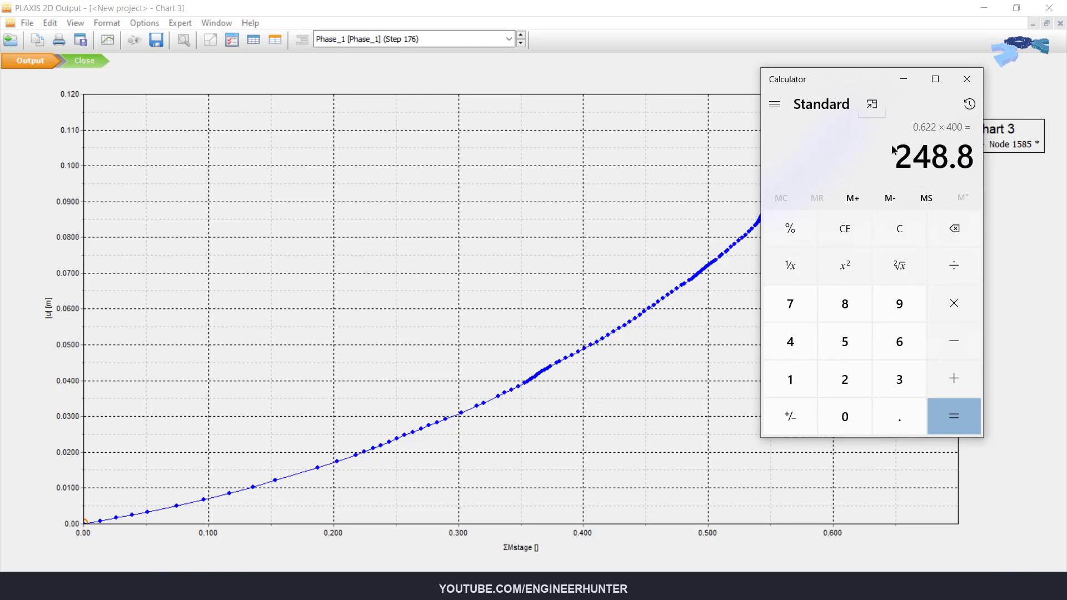
pyautogui.click(969, 104)
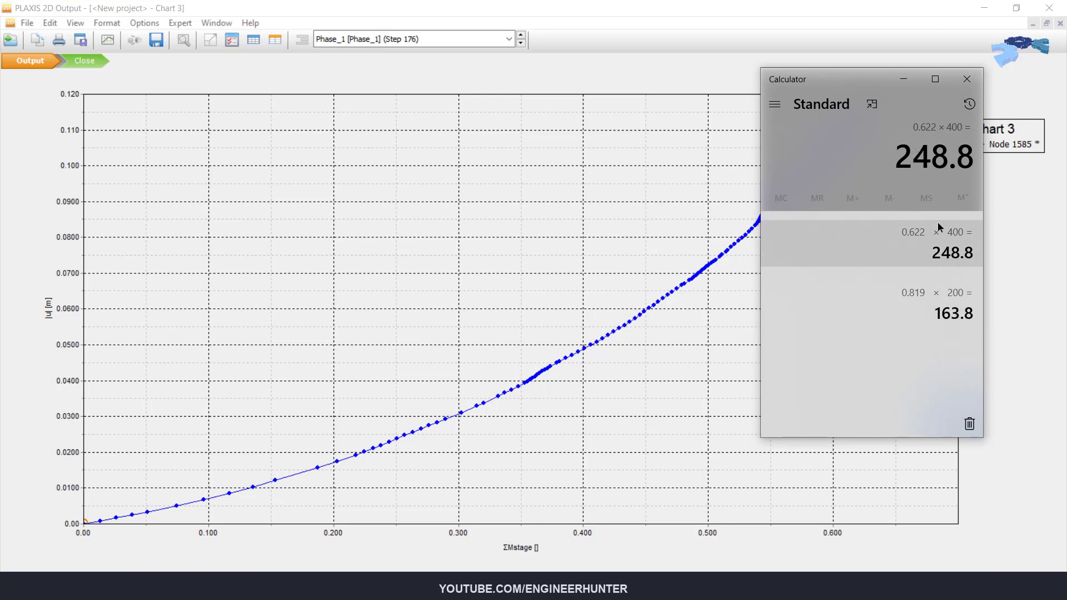
pyautogui.click(967, 104)
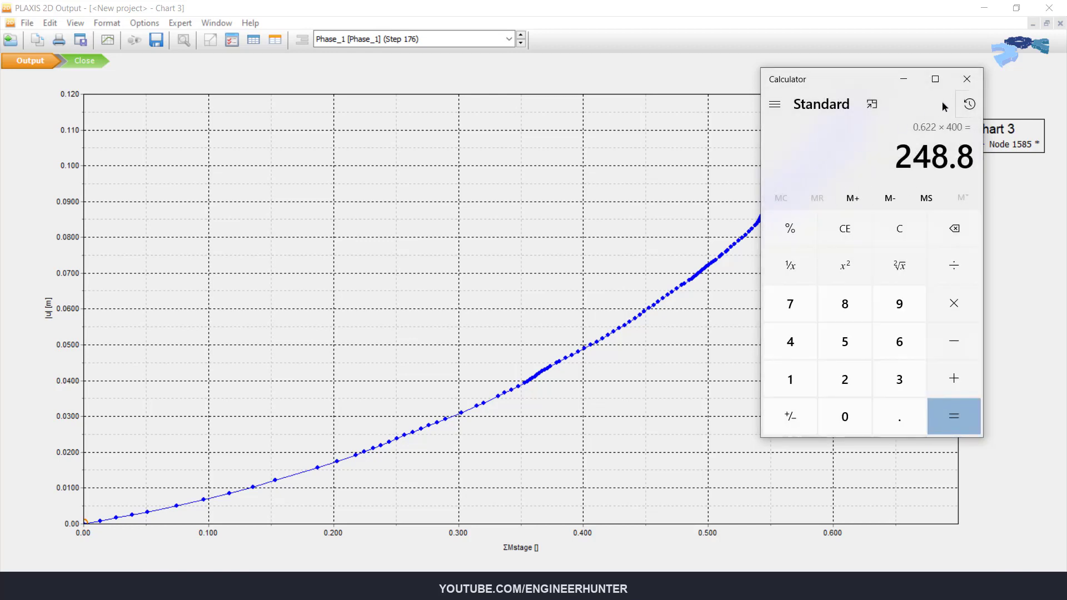
# Step: Close Chart 3, saving its changes, so Output returns to the Phase_1 staged-construction view
pyautogui.click(605, 71)
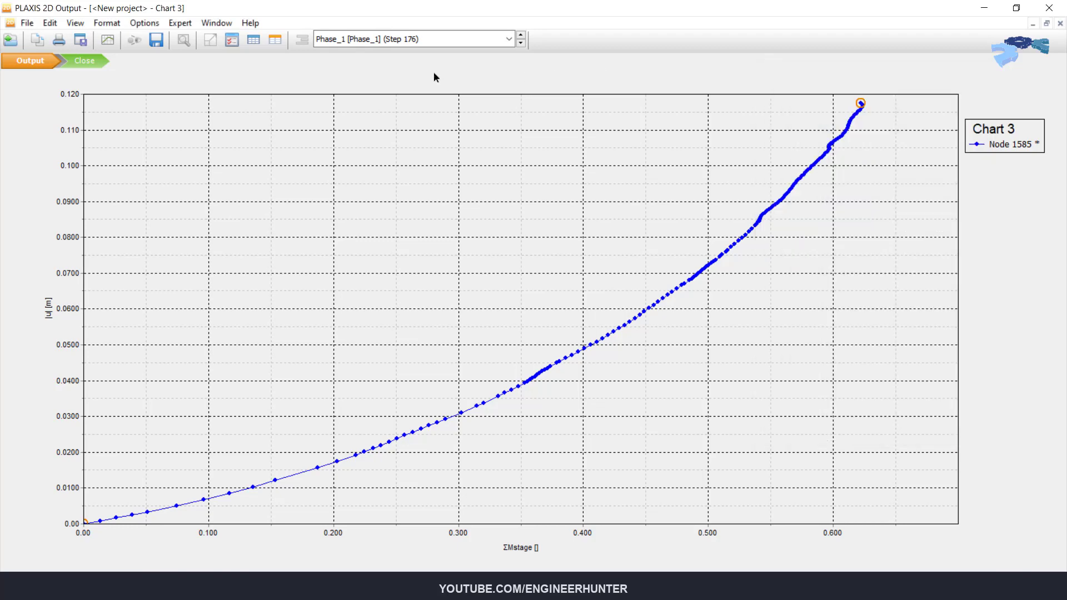
pyautogui.click(82, 61)
pyautogui.click(551, 339)
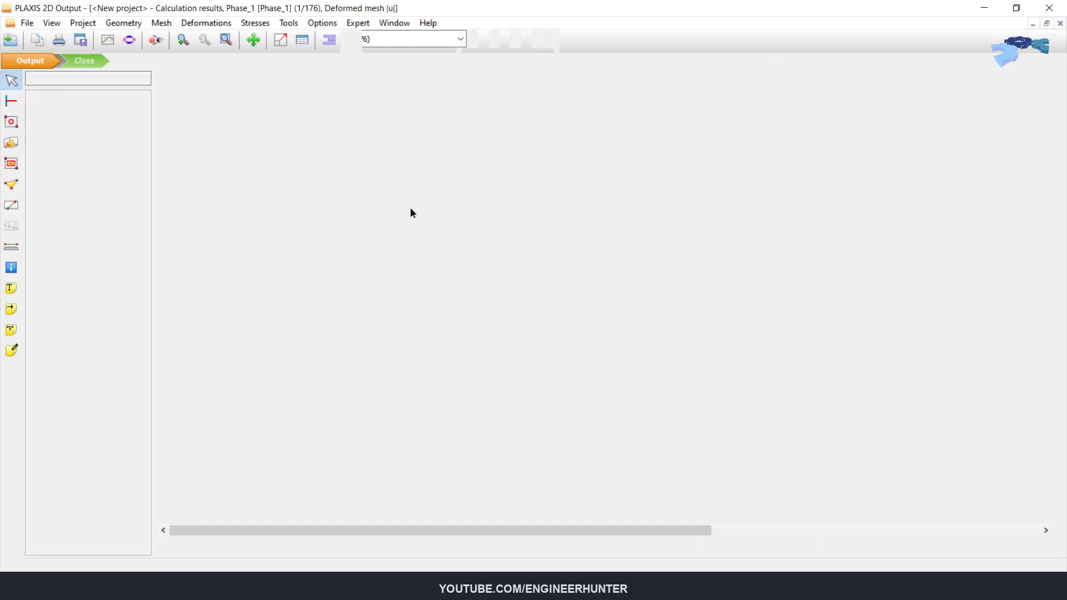
pyautogui.scroll(-1, 640, 226)
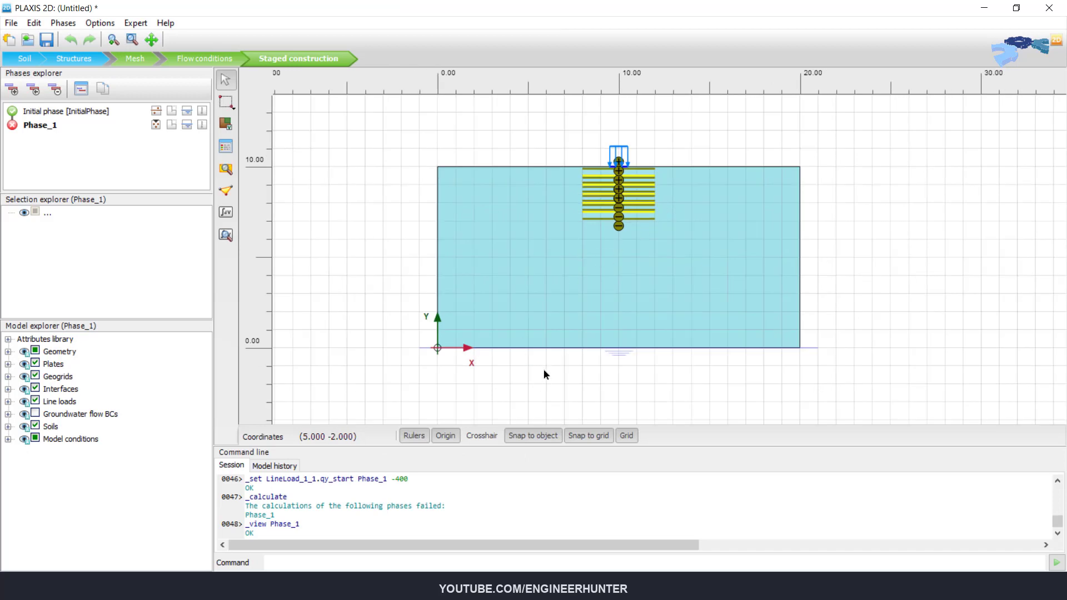